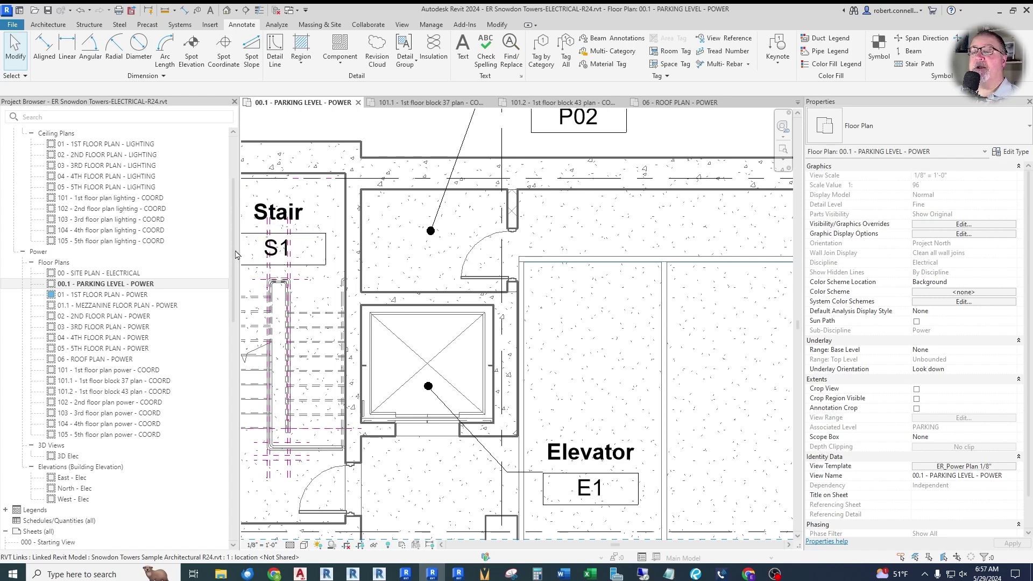
Step: Scroll the Project Browser to Families and expand Electrical Fixtures to list ER_Motor Connection and the other fixtures
{"action": "scroll", "coordinate": [118, 300], "scroll_direction": "down", "scroll_amount": 10}
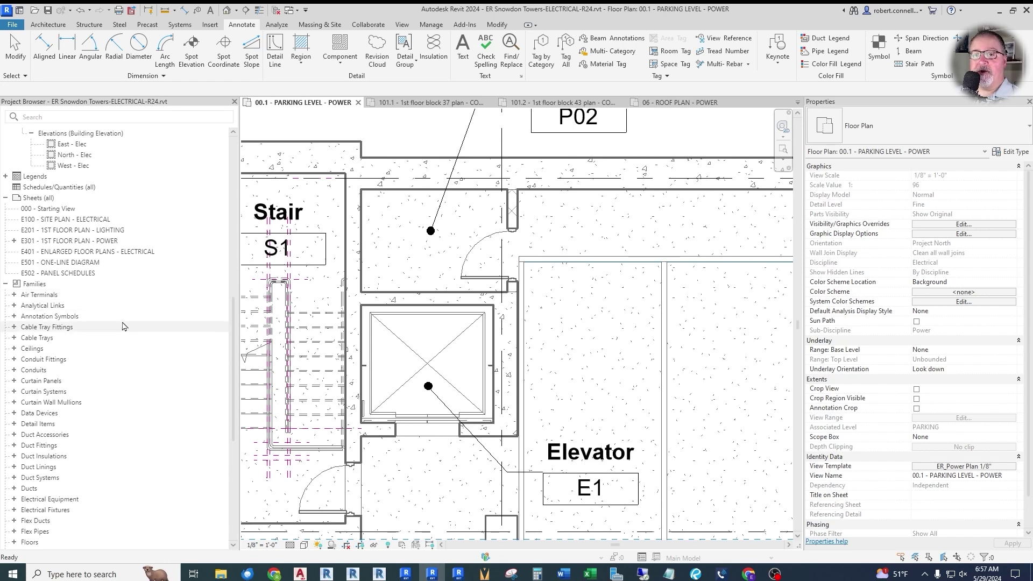
{"action": "scroll", "coordinate": [97, 276], "scroll_direction": "down", "scroll_amount": 8}
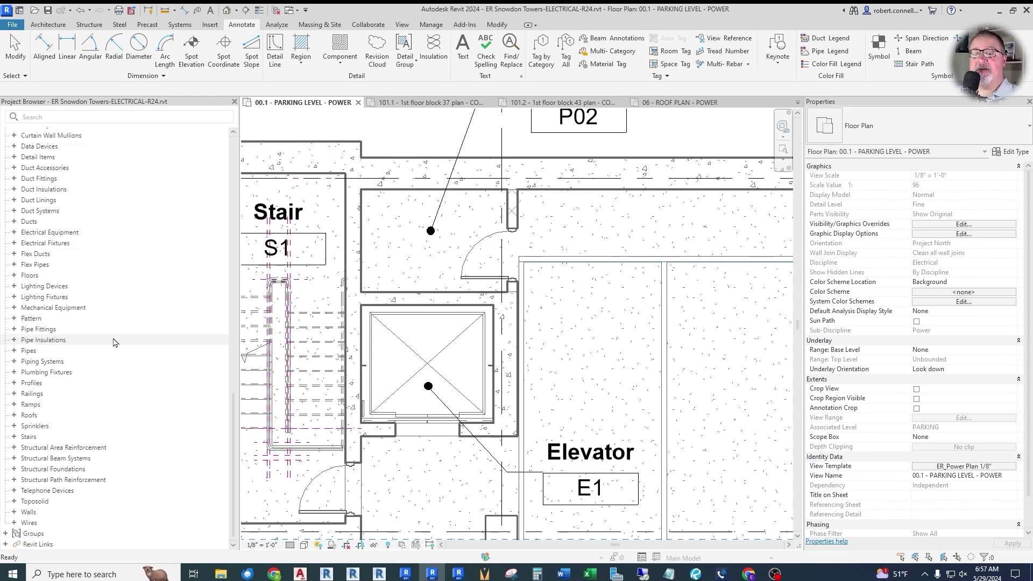
{"action": "left_click", "coordinate": [45, 243]}
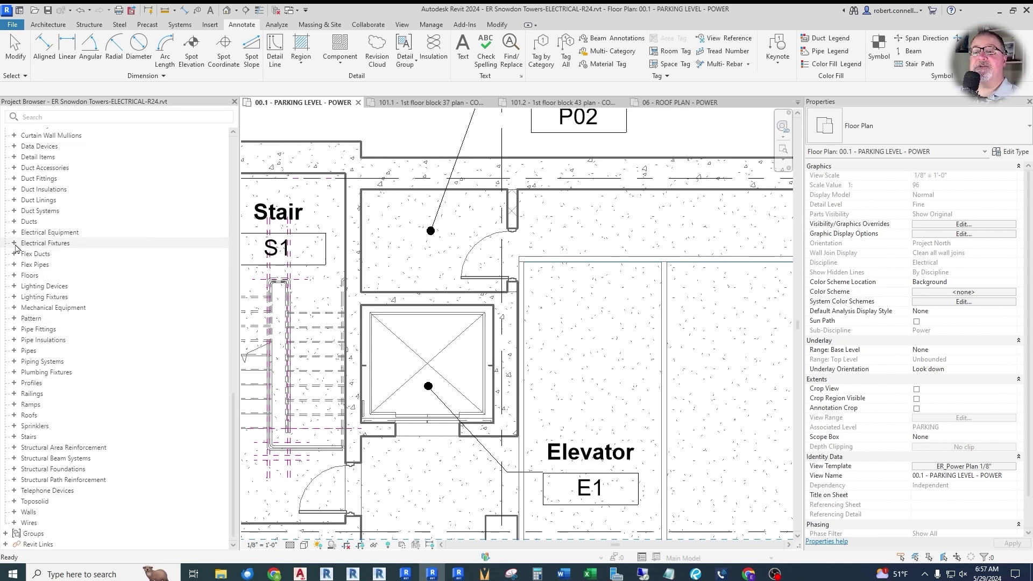
Step: Drag an ER_Motor Connection (208 V, 15000 VA) onto the Machine Rm wall above the elevator
{"action": "left_click", "coordinate": [14, 243]}
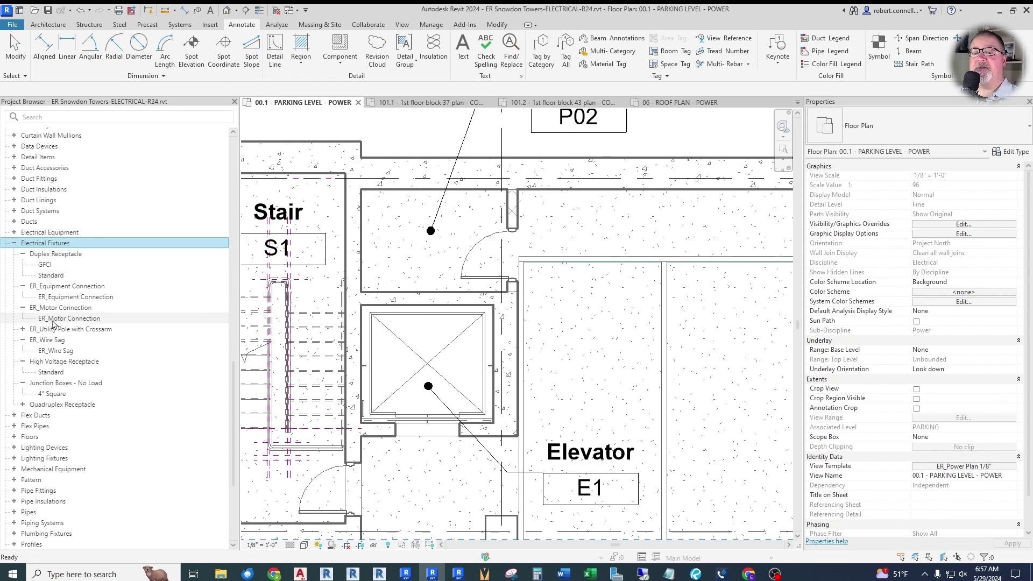
{"action": "left_click_drag", "start_coordinate": [82, 321], "coordinate": [430, 296]}
{"action": "scroll", "coordinate": [425, 279], "scroll_direction": "up", "scroll_amount": 3}
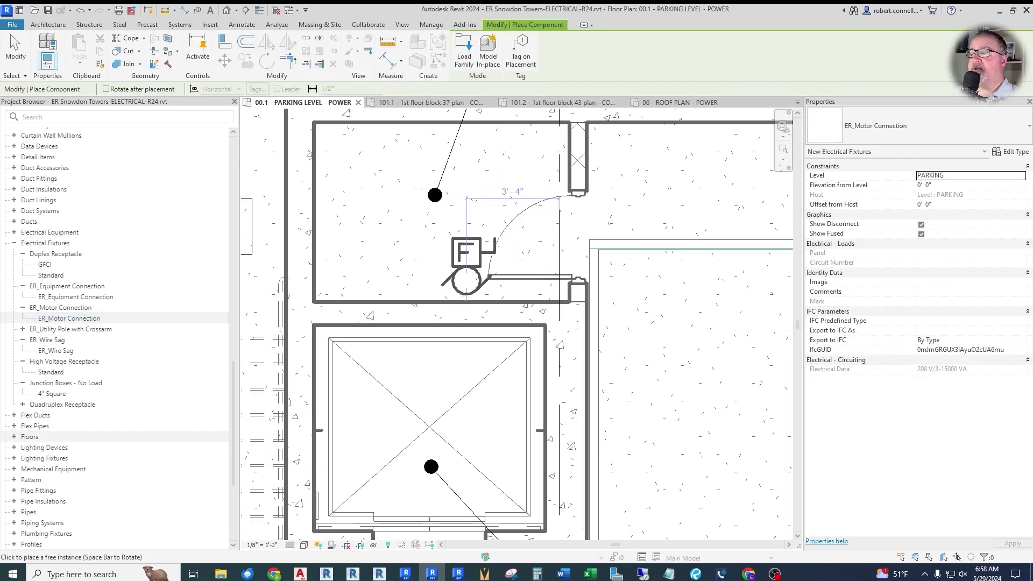
{"action": "left_click", "coordinate": [423, 294]}
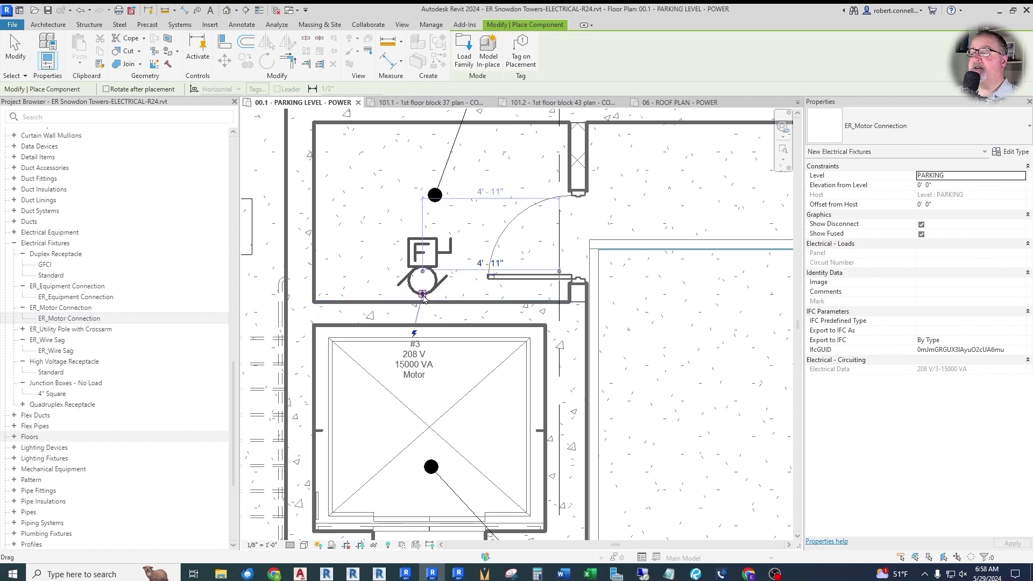
{"action": "key", "text": "Escape"}
{"action": "key", "text": "Escape"}
{"action": "scroll", "coordinate": [379, 349], "scroll_direction": "down", "scroll_amount": 2}
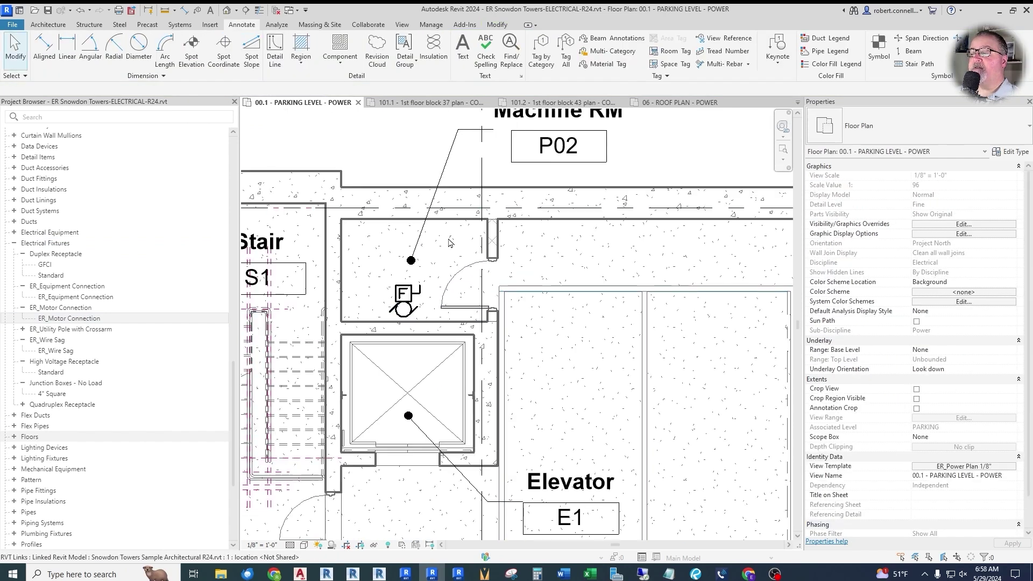
Step: Select the placed motor connection and bring up its Type Properties via Edit Type
{"action": "scroll", "coordinate": [388, 300], "scroll_direction": "up", "scroll_amount": 2}
{"action": "left_click", "coordinate": [406, 302]}
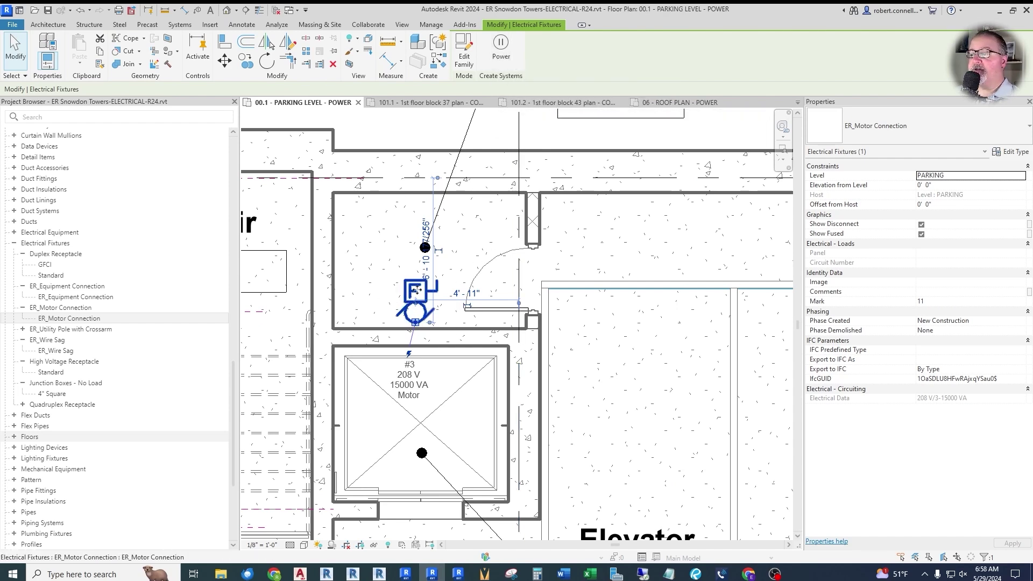
{"action": "scroll", "coordinate": [403, 301], "scroll_direction": "down", "scroll_amount": 2}
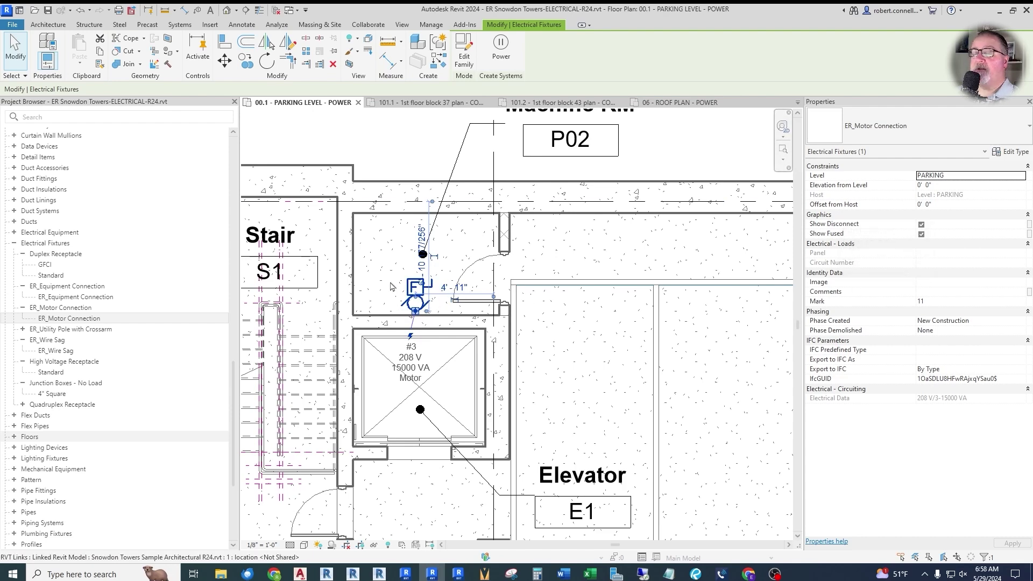
{"action": "left_click", "coordinate": [1011, 152]}
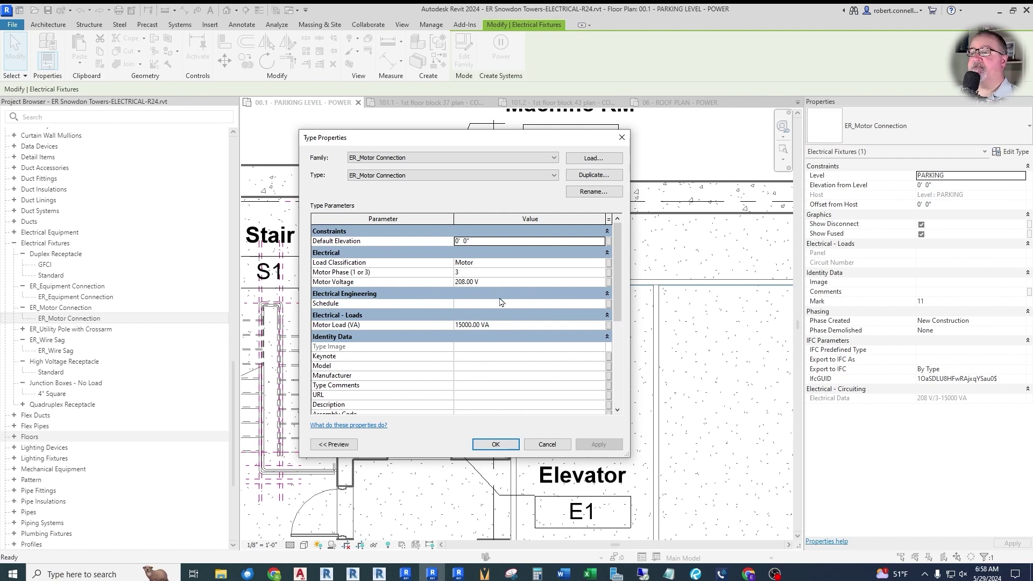
Step: Set the ER_Motor Connection type's Load Classification to Elevator in the Load Classifications list
{"action": "left_click", "coordinate": [490, 264]}
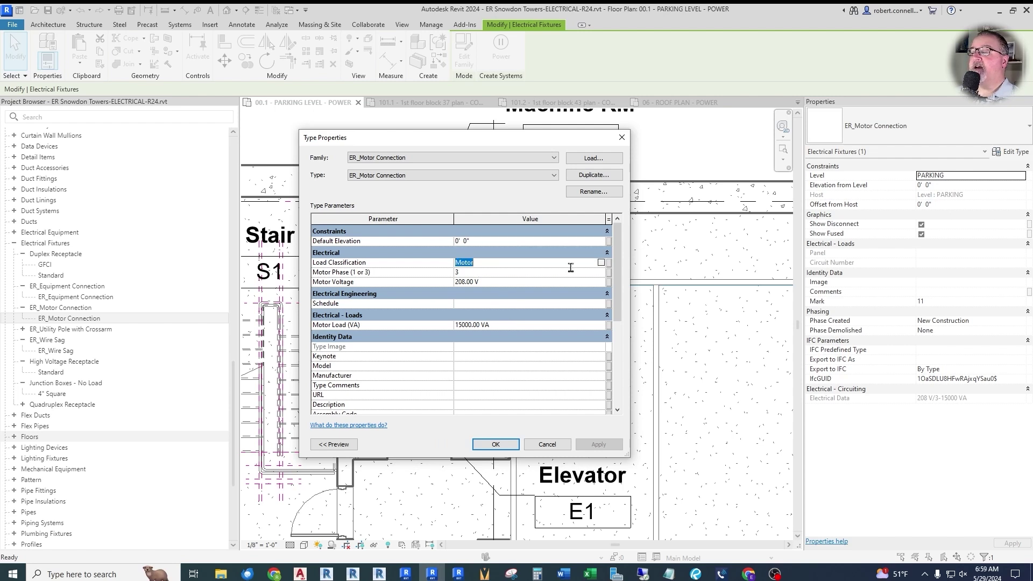
{"action": "left_click", "coordinate": [602, 264]}
{"action": "scroll", "coordinate": [388, 288], "scroll_direction": "up", "scroll_amount": 2}
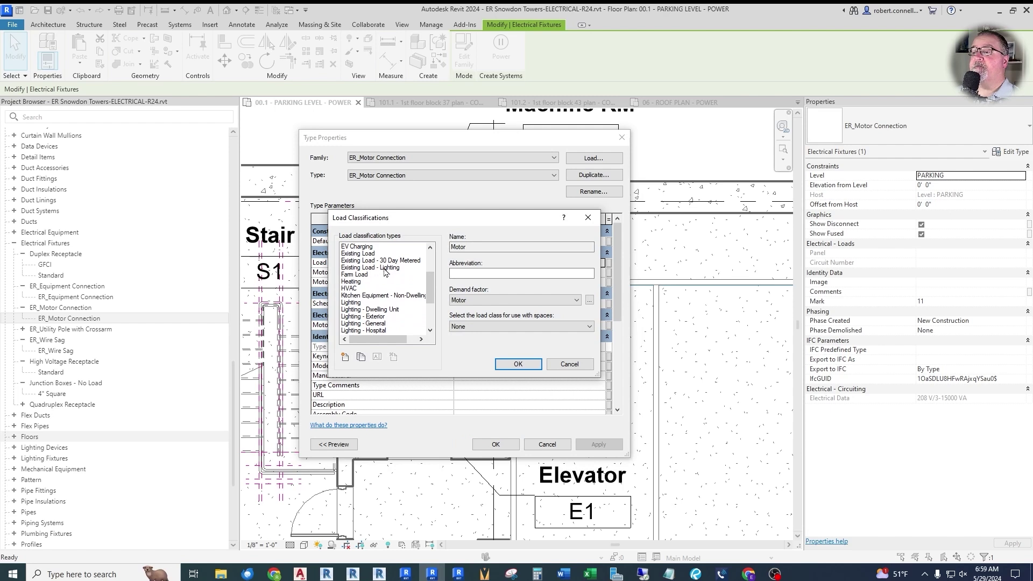
{"action": "scroll", "coordinate": [385, 279], "scroll_direction": "up", "scroll_amount": 2}
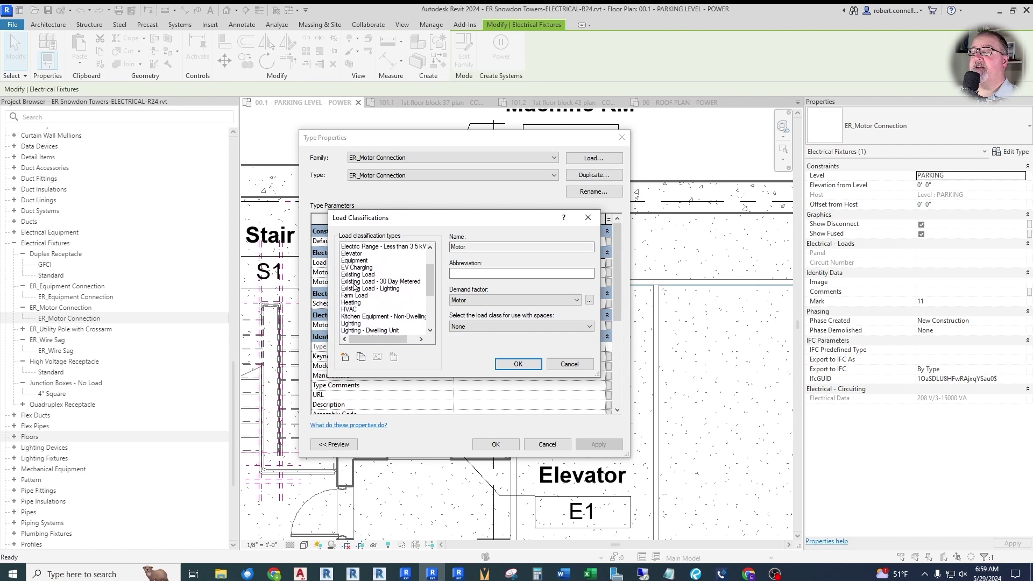
{"action": "left_click", "coordinate": [355, 254]}
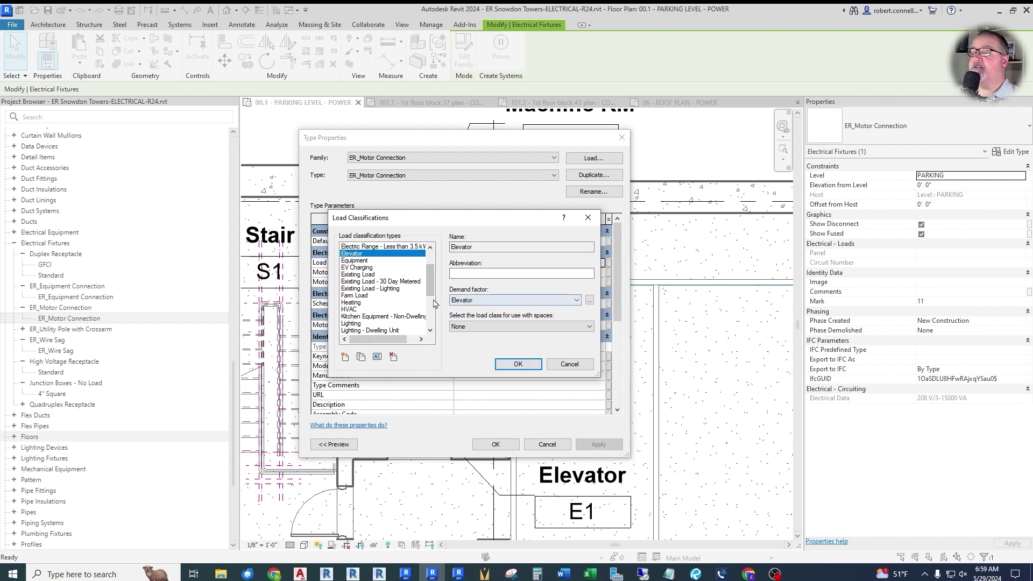
{"action": "left_click", "coordinate": [517, 365]}
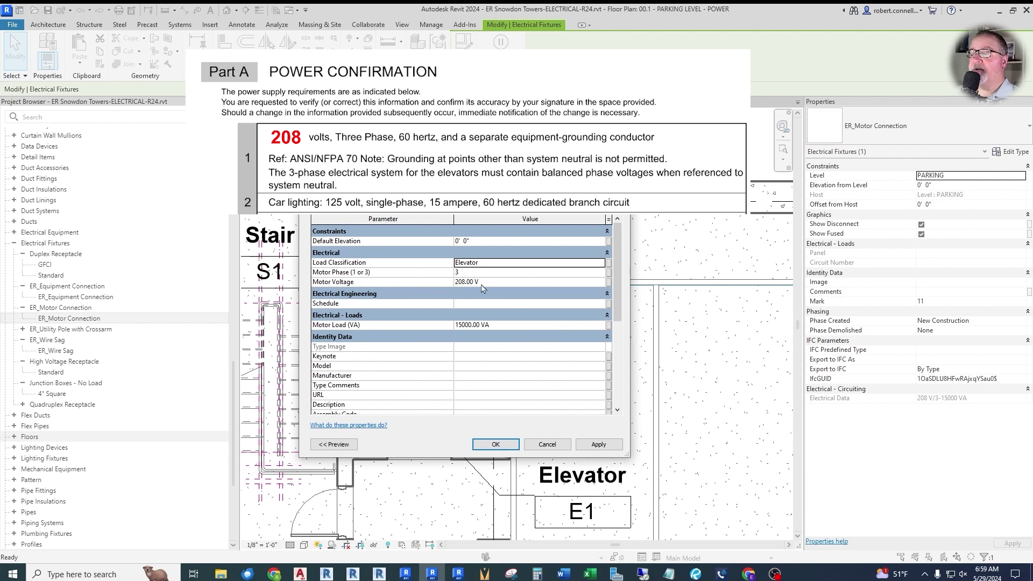
{"action": "left_click", "coordinate": [500, 325]}
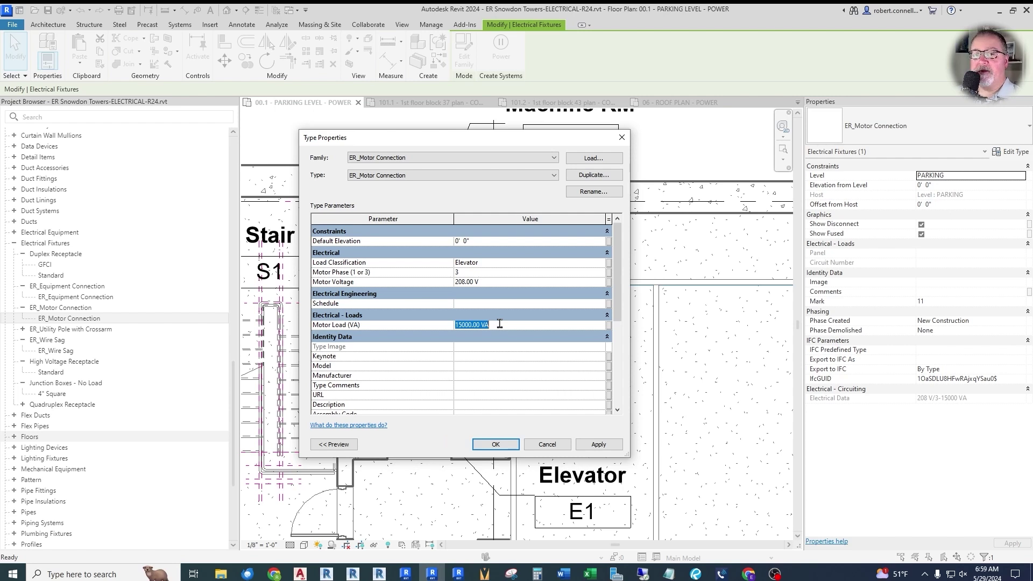
{"action": "type", "text": "=55*360"}
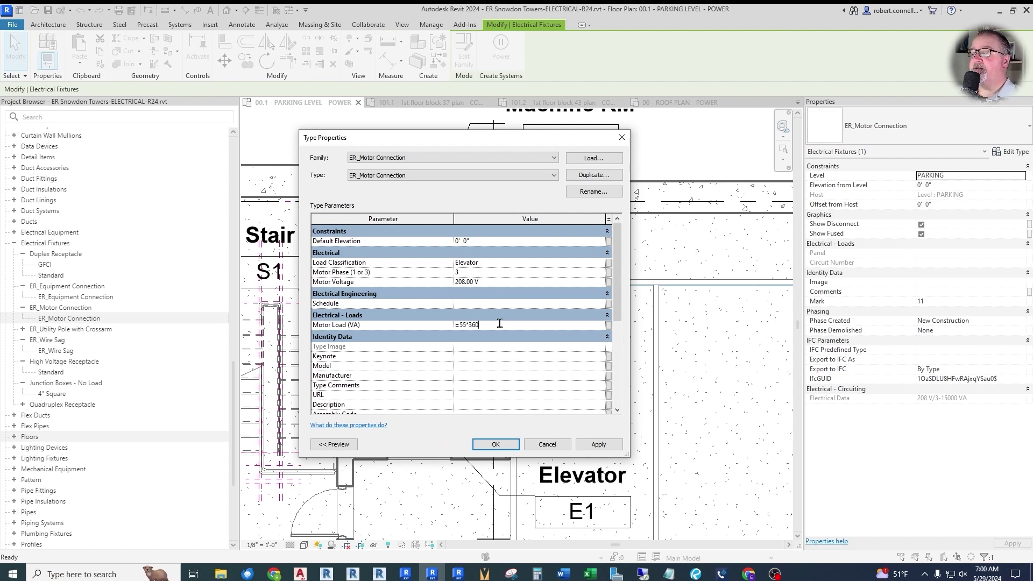
Step: Commit the =55*360 formula so Motor Load (VA) reads 19800.00 VA
{"action": "key", "text": "Return"}
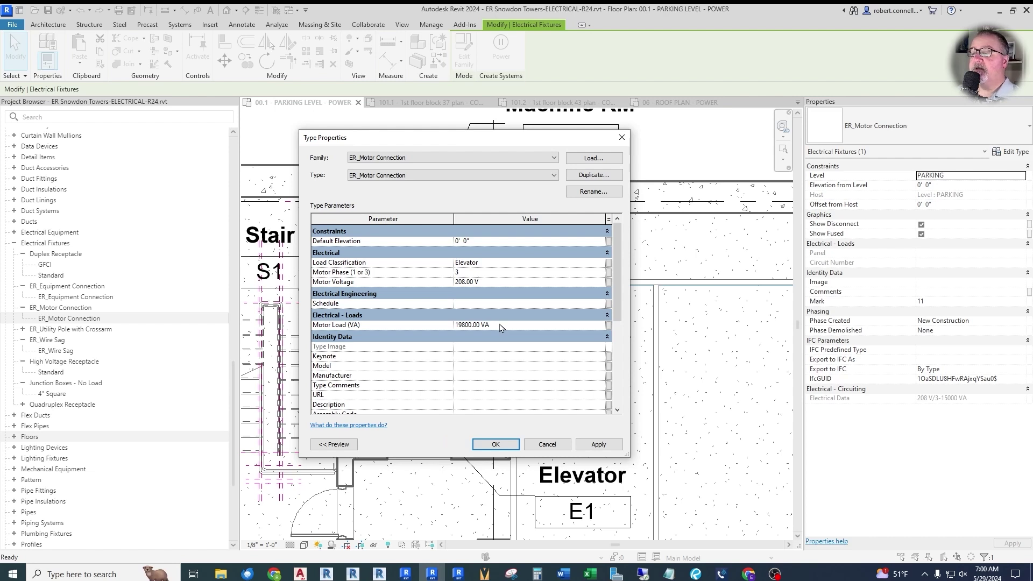
{"action": "scroll", "coordinate": [500, 328], "scroll_direction": "down", "scroll_amount": 2}
{"action": "left_click", "coordinate": [492, 344]}
{"action": "scroll", "coordinate": [493, 344], "scroll_direction": "down", "scroll_amount": 2}
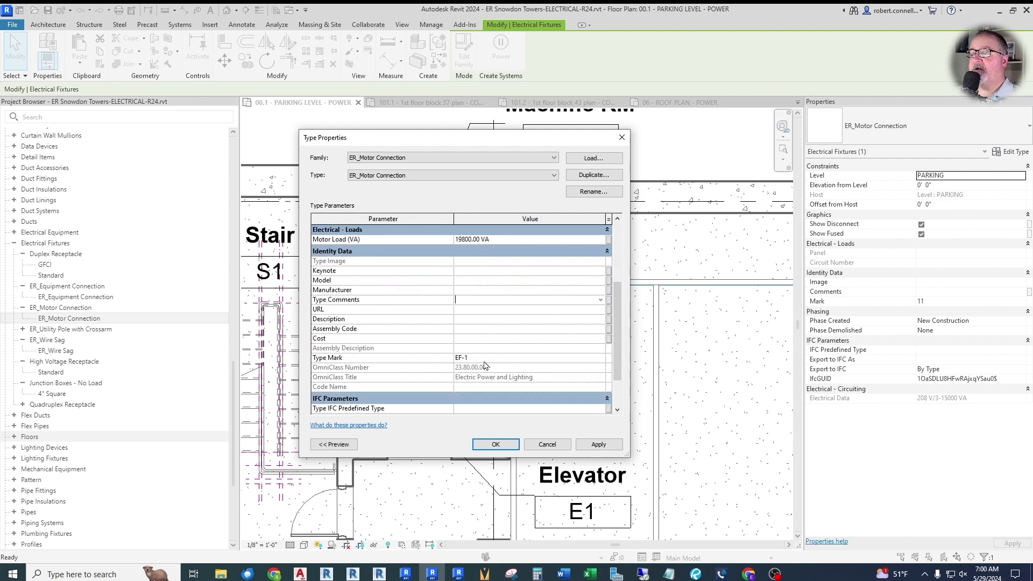
Step: Set the Type Mark to ELEV-1 and the Description to ELEVATOR
{"action": "left_click", "coordinate": [491, 358]}
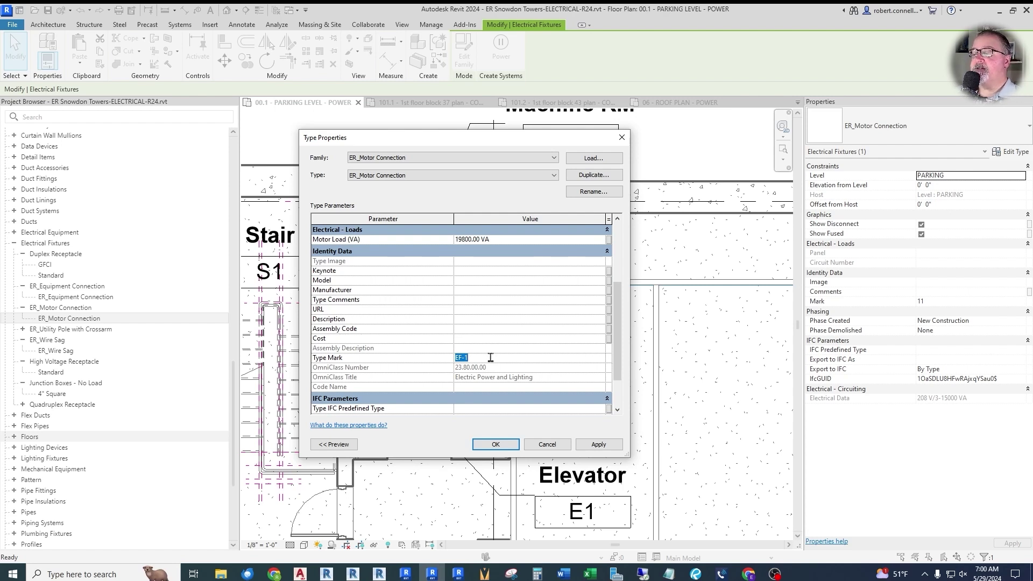
{"action": "type", "text": "ELEV"}
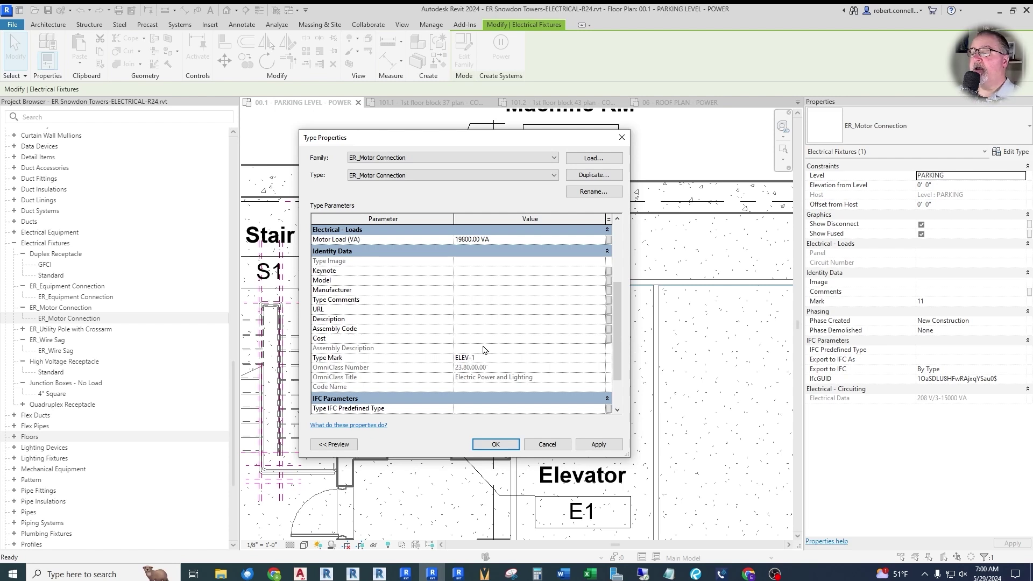
{"action": "left_click", "coordinate": [486, 320]}
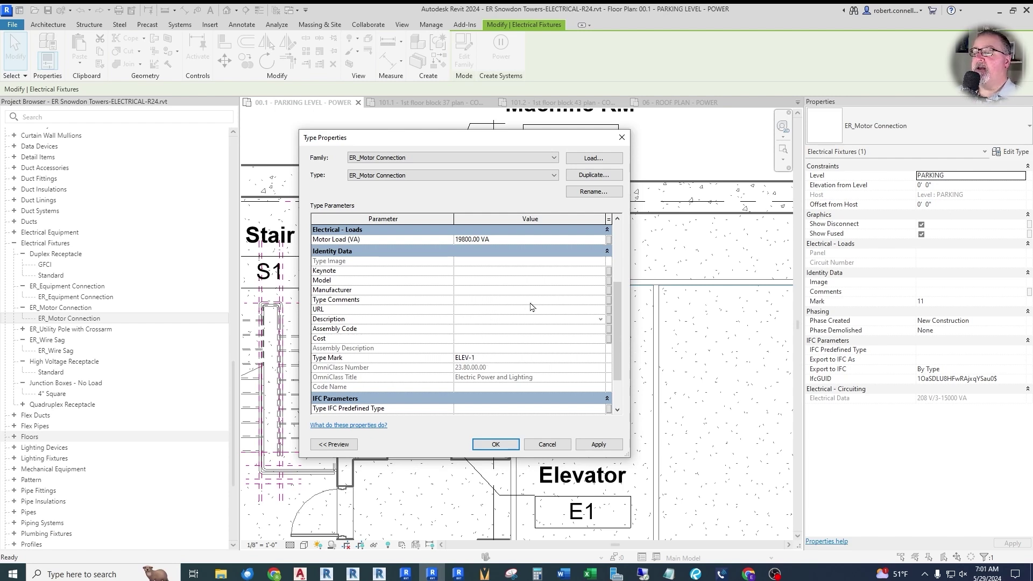
{"action": "type", "text": "ELEVATOR"}
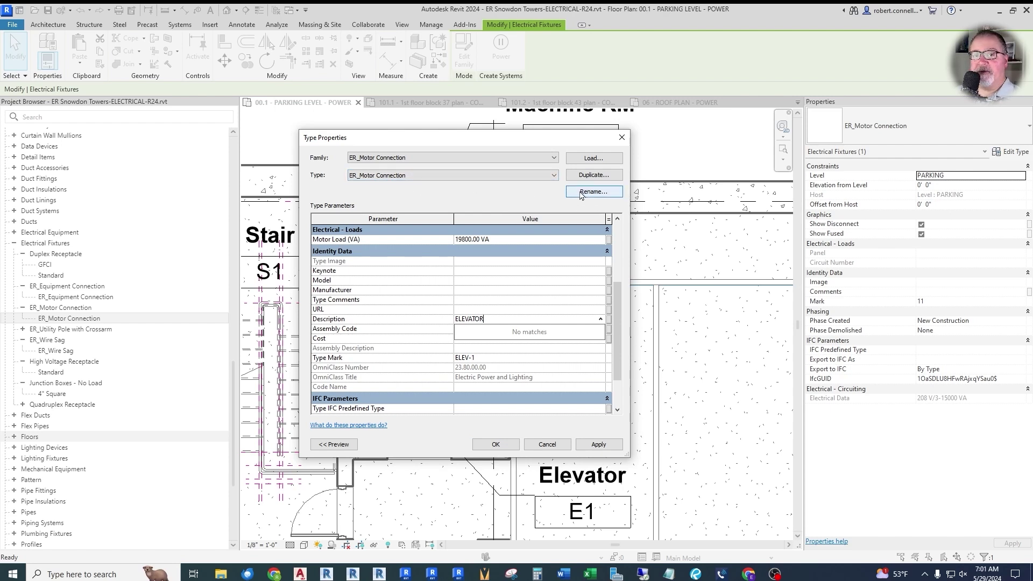
{"action": "key", "text": "Return"}
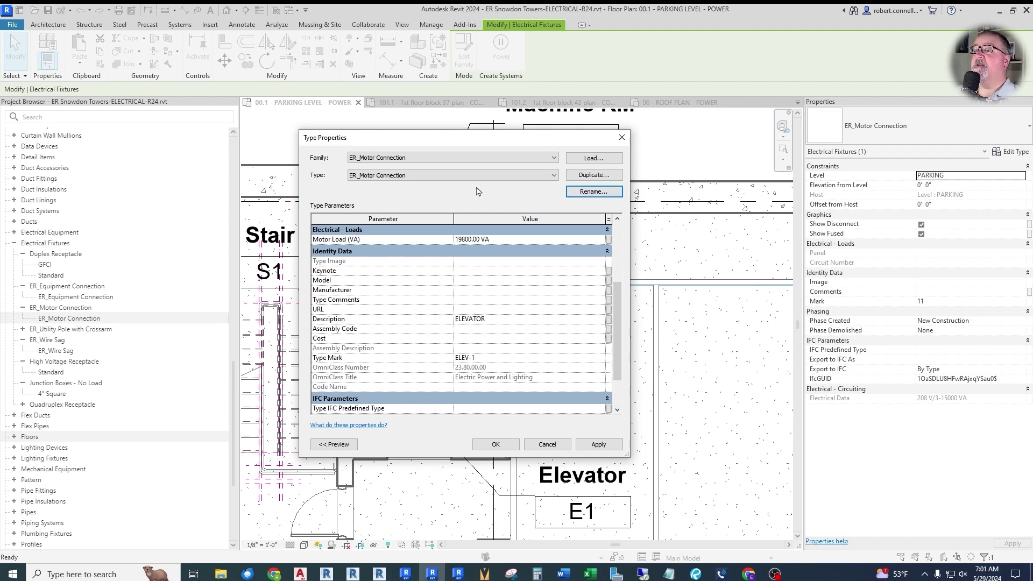
Step: Rename the motor connection type to ELEV-1
{"action": "left_click", "coordinate": [590, 191]}
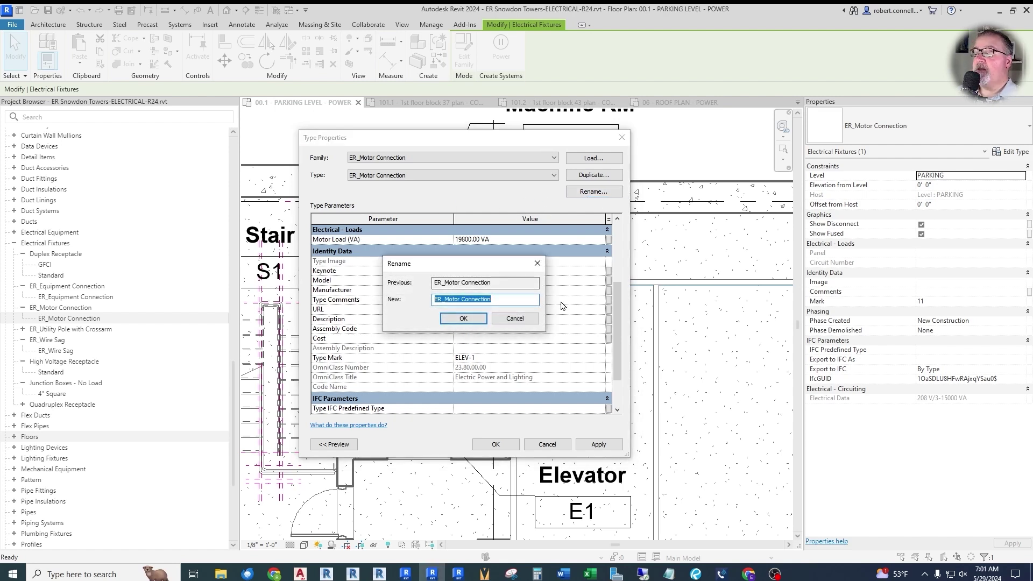
{"action": "type", "text": "ELEV"}
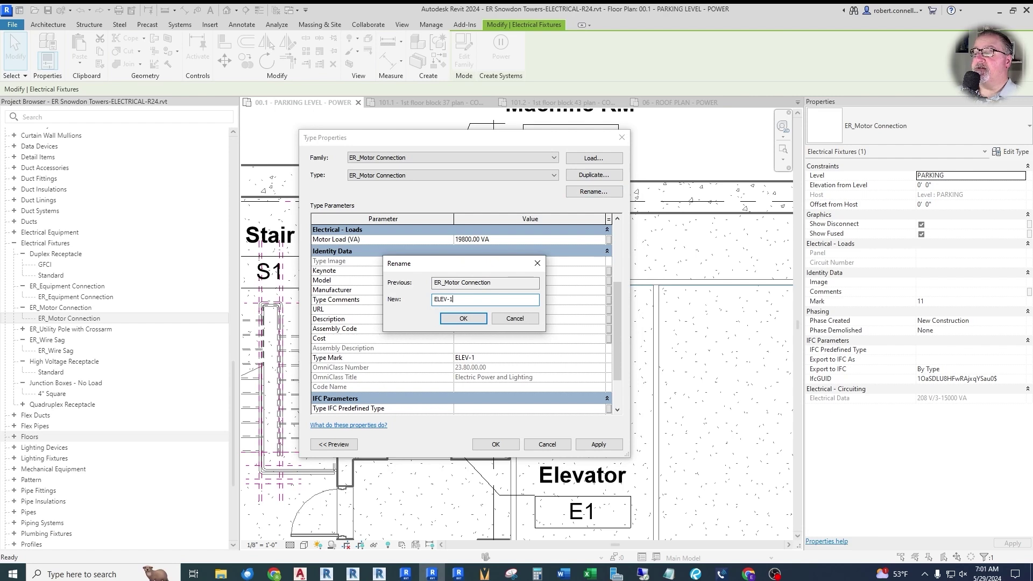
{"action": "type", "text": "-1"}
{"action": "left_click", "coordinate": [463, 319]}
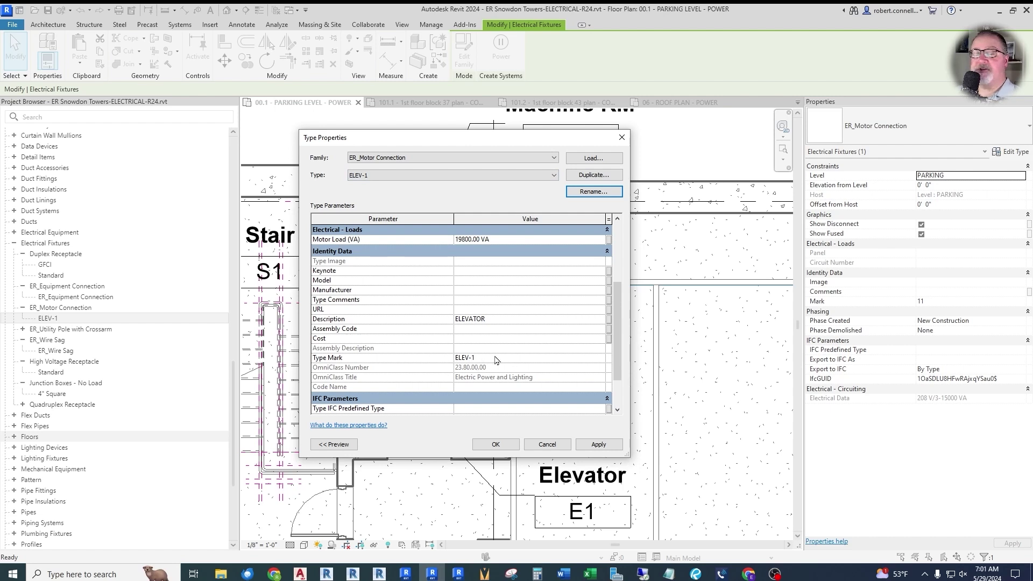
Step: Apply the type changes and tag the elevator connection ELEV-1 with Tag by Category
{"action": "left_click", "coordinate": [495, 444]}
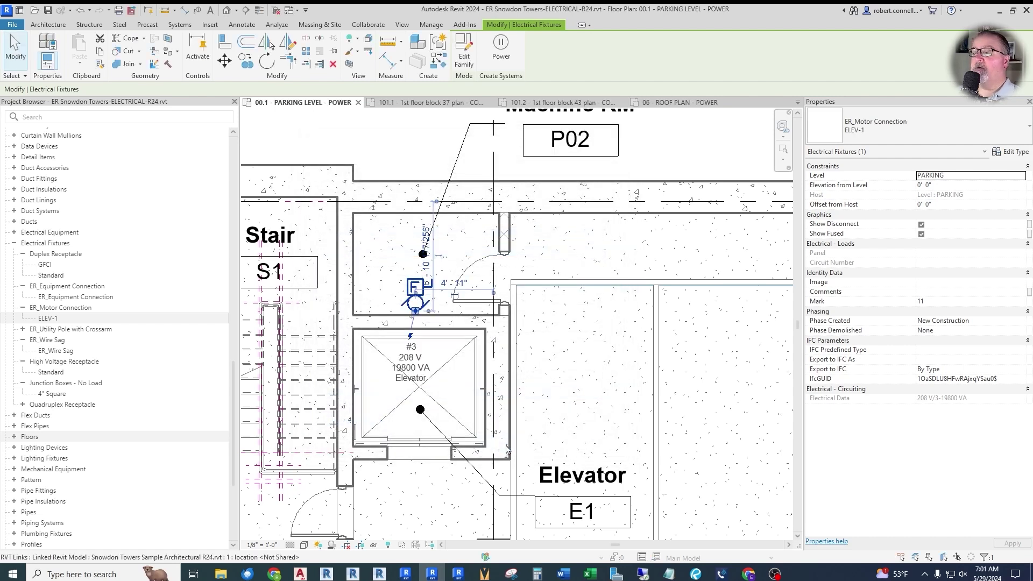
{"action": "left_click", "coordinate": [617, 260]}
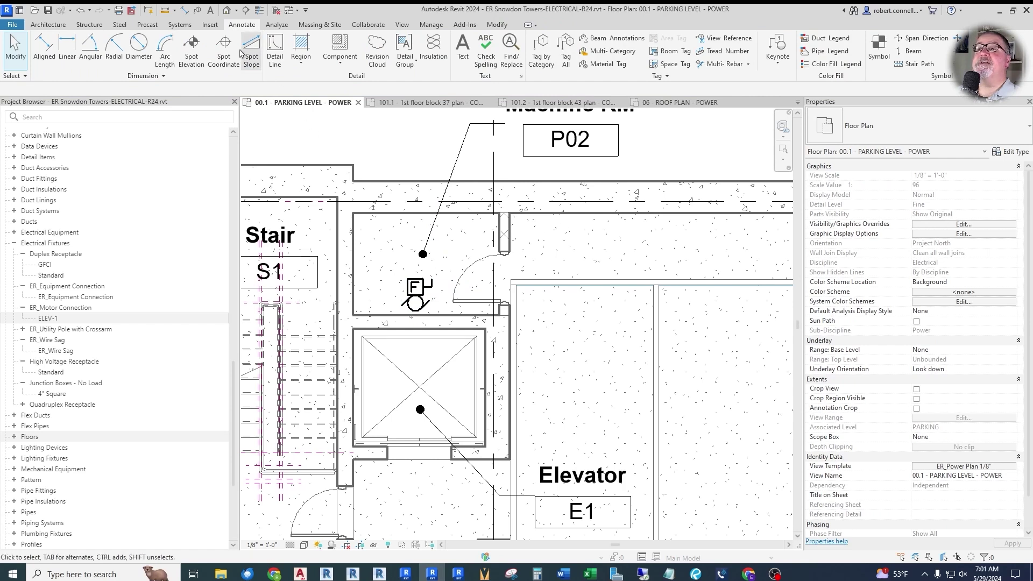
{"action": "left_click", "coordinate": [199, 11]}
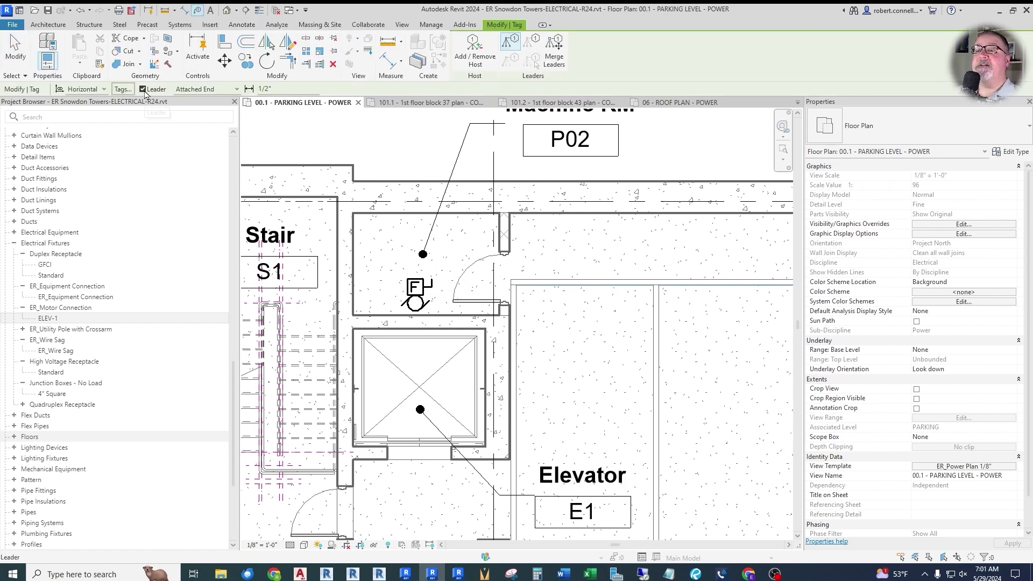
{"action": "scroll", "coordinate": [431, 291], "scroll_direction": "down", "scroll_amount": 2}
{"action": "scroll", "coordinate": [434, 291], "scroll_direction": "up", "scroll_amount": 2}
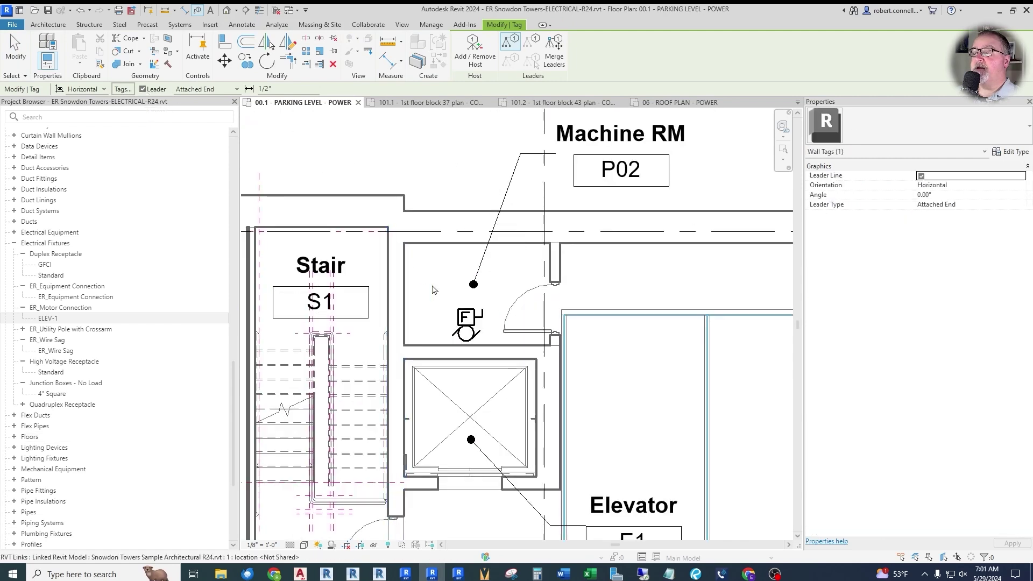
{"action": "left_click", "coordinate": [468, 438]}
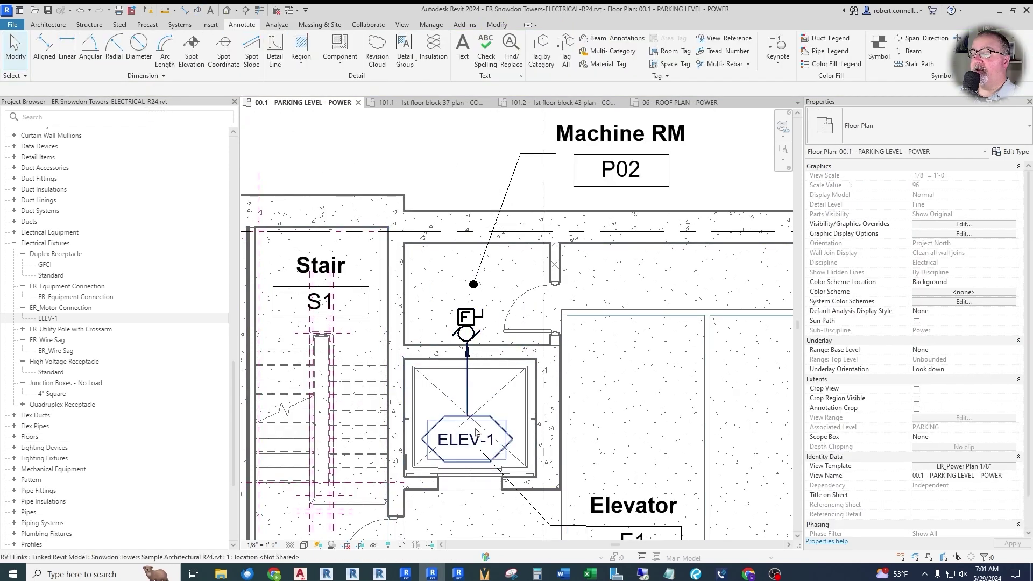
Step: Drag the ELEV-1 tag into the Elevator room with a leader and verify it
{"action": "left_click", "coordinate": [474, 436]}
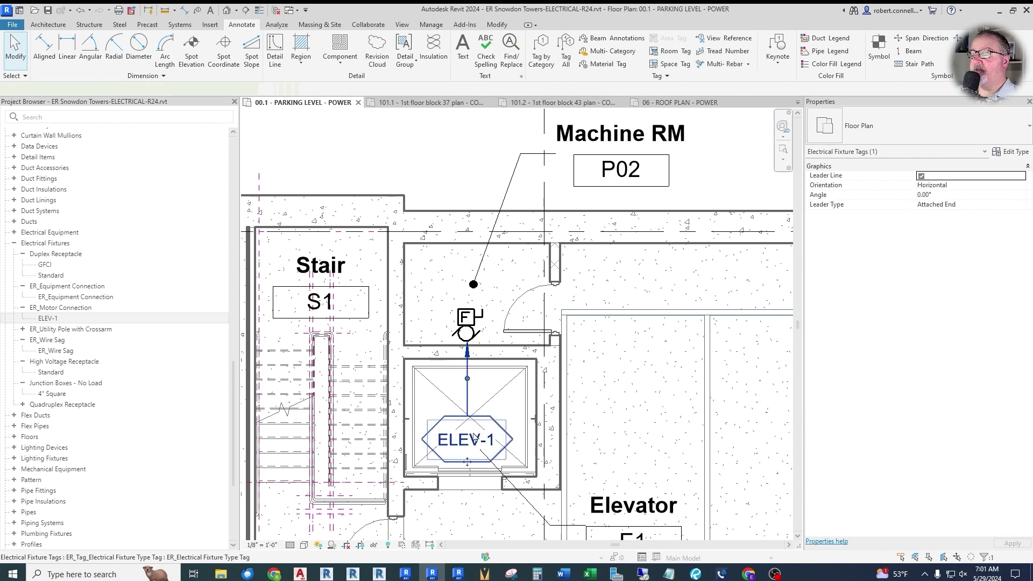
{"action": "left_click_drag", "start_coordinate": [468, 462], "coordinate": [625, 402]}
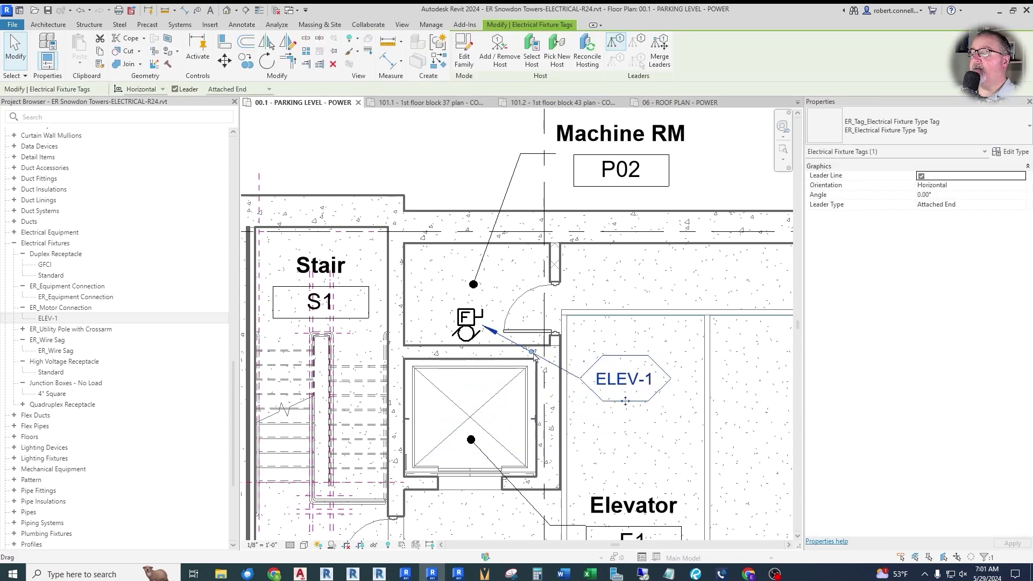
{"action": "key", "text": "Escape"}
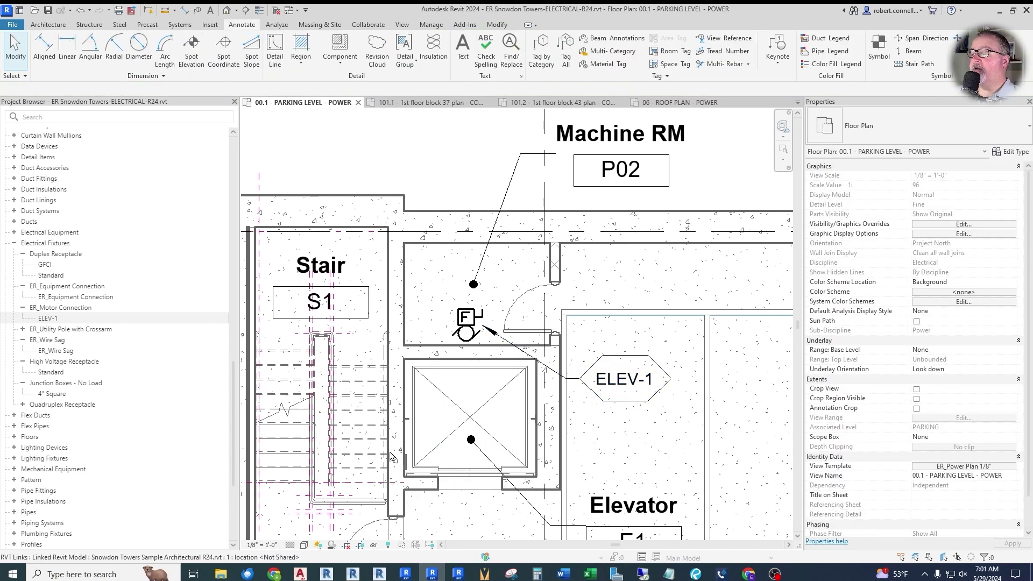
{"action": "scroll", "coordinate": [419, 428], "scroll_direction": "down", "scroll_amount": 2}
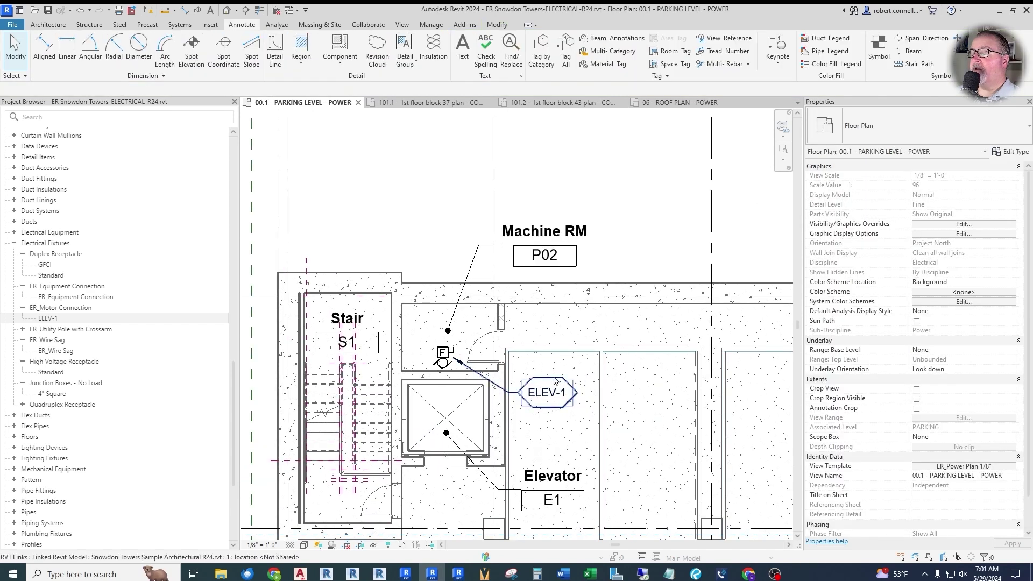
{"action": "scroll", "coordinate": [532, 394], "scroll_direction": "up", "scroll_amount": 4}
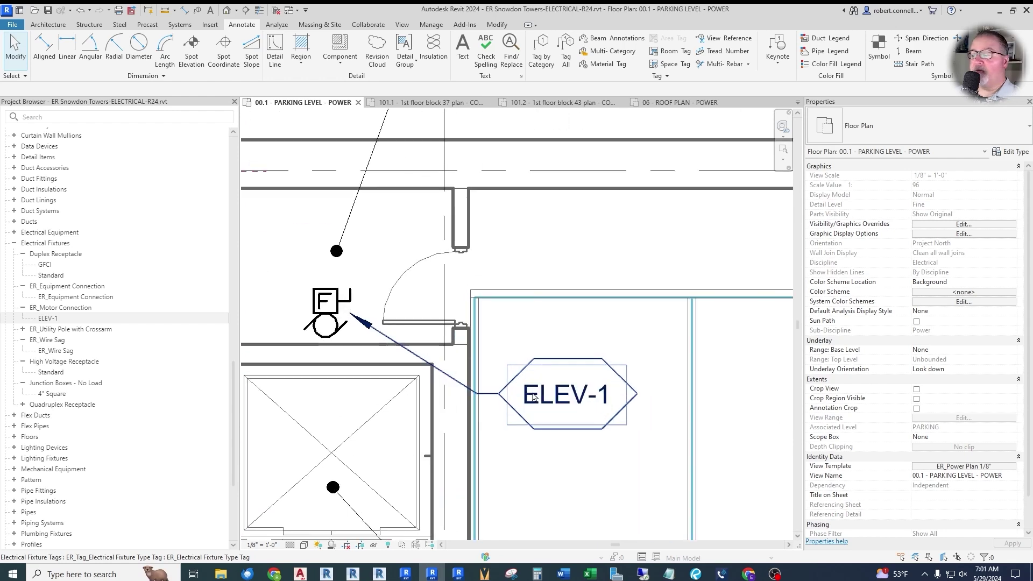
{"action": "left_click", "coordinate": [508, 393]}
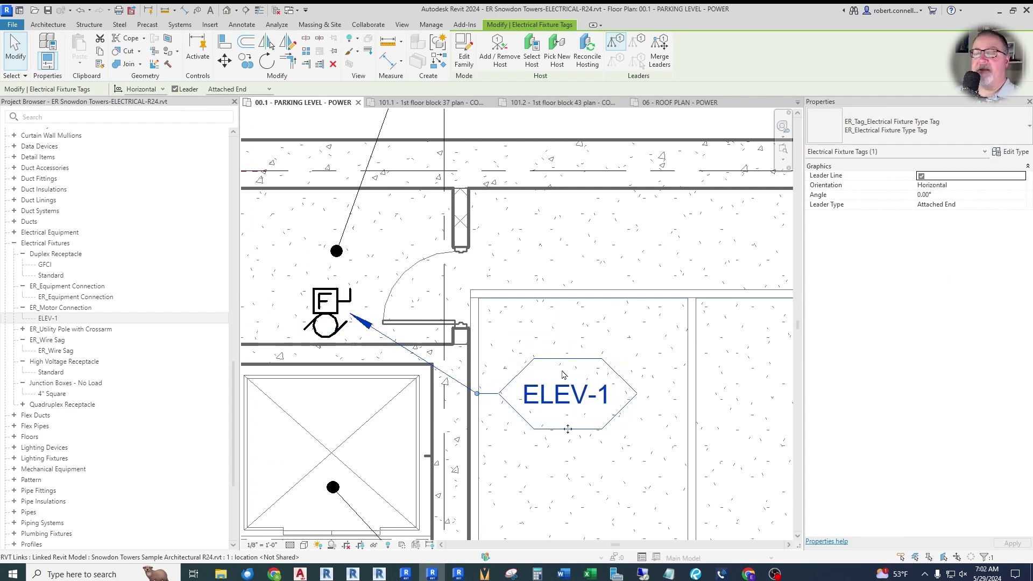
{"action": "key", "text": "Escape"}
{"action": "scroll", "coordinate": [620, 373], "scroll_direction": "down", "scroll_amount": 2}
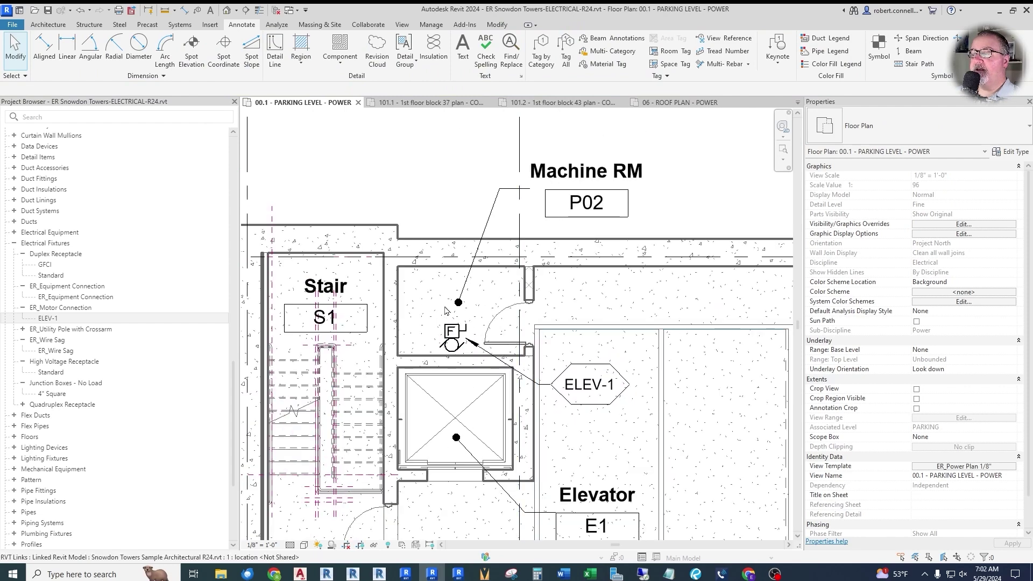
Step: Switch the ribbon to the Insert tools for loading library content
{"action": "scroll", "coordinate": [467, 307], "scroll_direction": "up", "scroll_amount": 1}
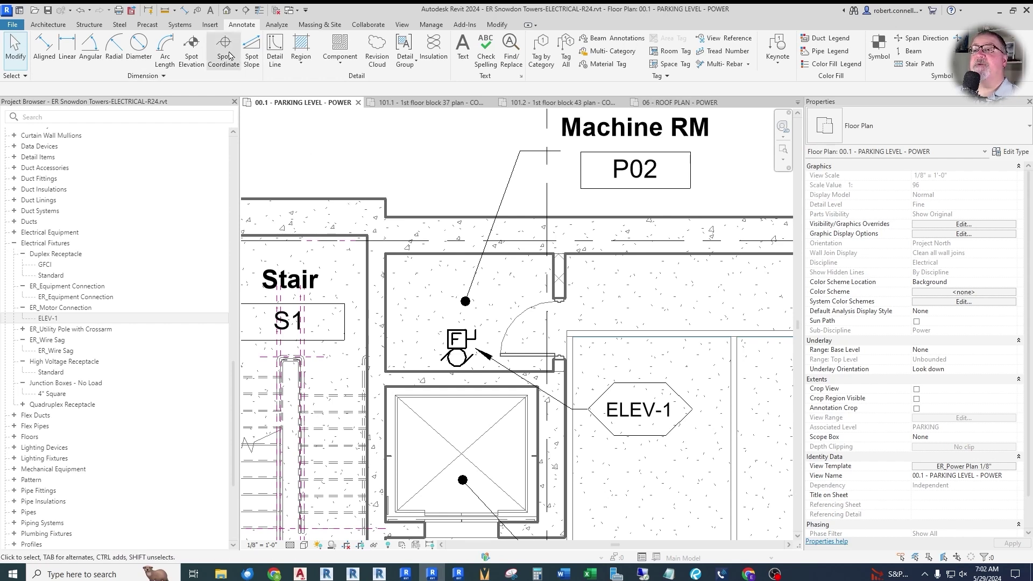
{"action": "left_click", "coordinate": [209, 25]}
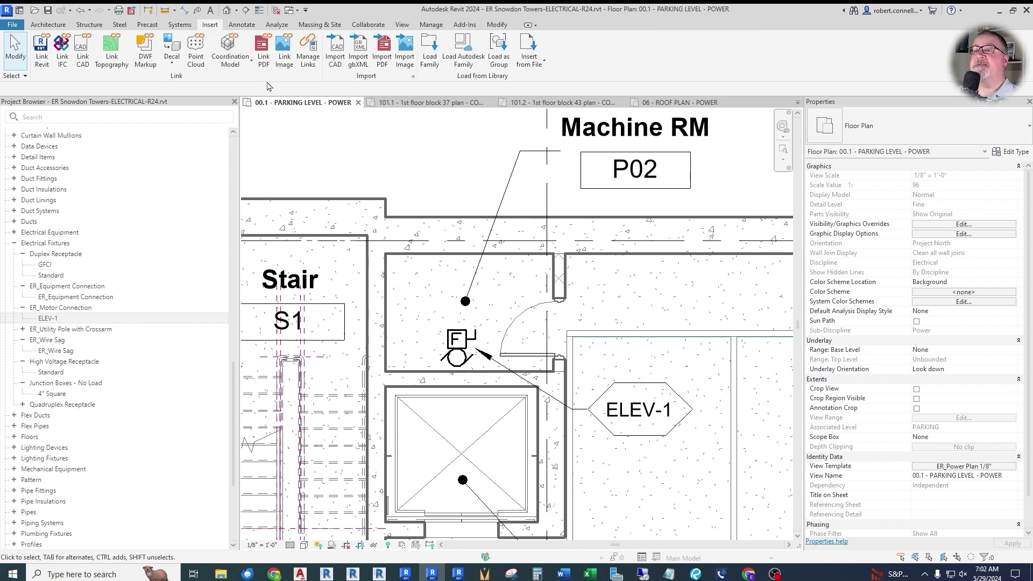
Step: Load ER_Duplex Receptacle.rfa and ER_EV Charge Station Dual Bollard.rfa from the ER folder
{"action": "left_click", "coordinate": [431, 51]}
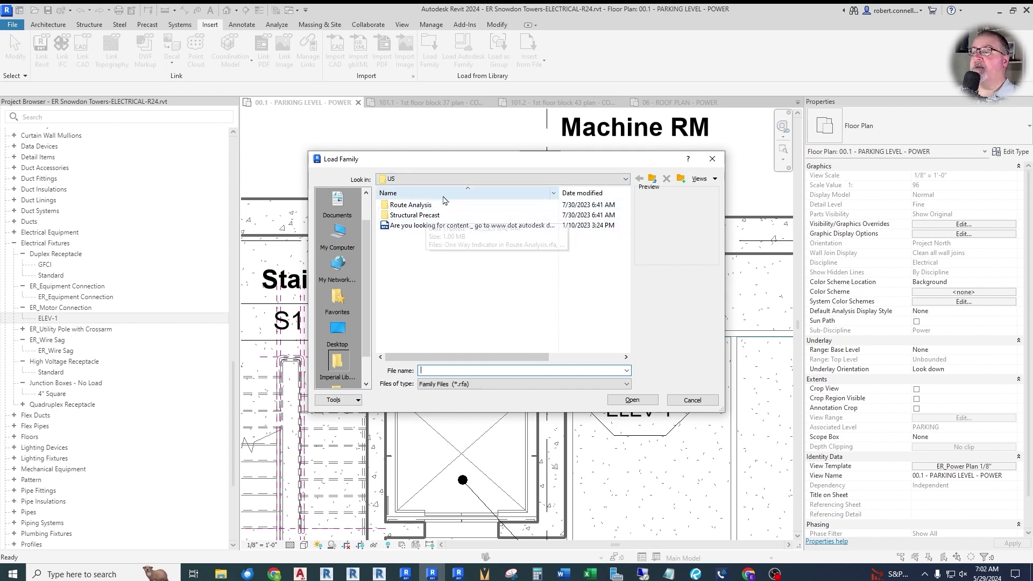
{"action": "double_click", "coordinate": [424, 205]}
{"action": "scroll", "coordinate": [483, 265], "scroll_direction": "down", "scroll_amount": 1}
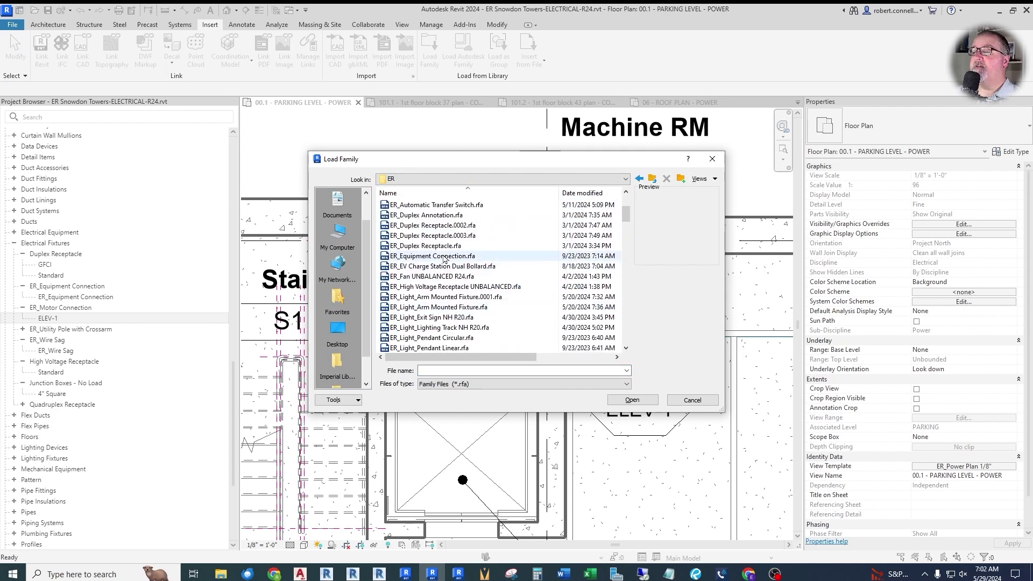
{"action": "left_click", "coordinate": [425, 246]}
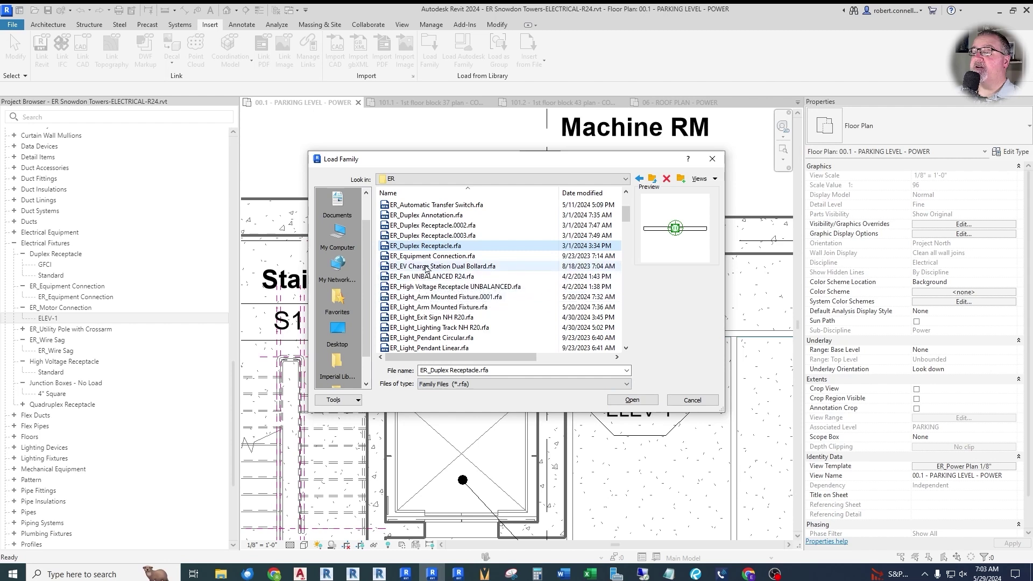
{"action": "left_click", "coordinate": [427, 268]}
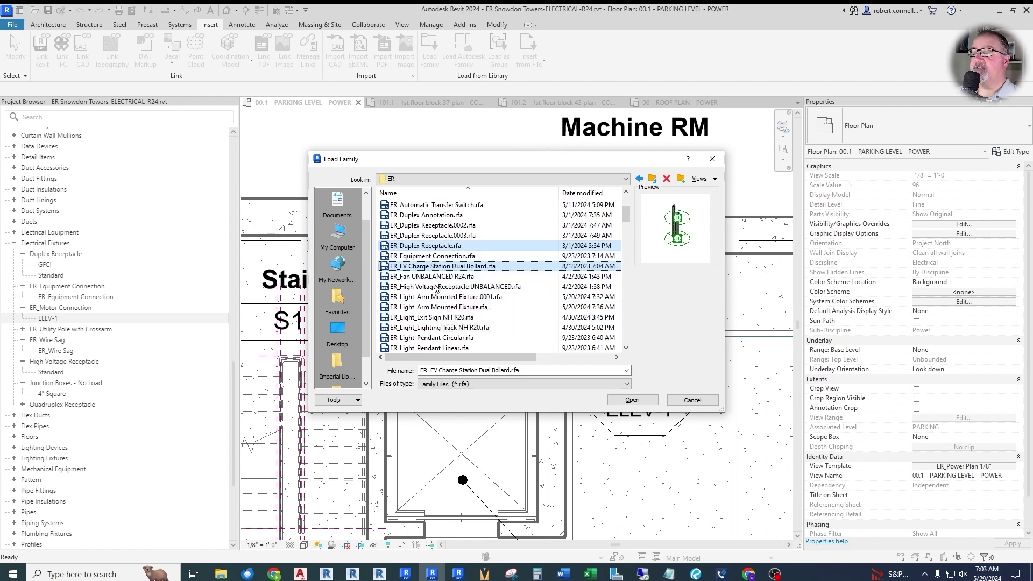
{"action": "left_click", "coordinate": [632, 402]}
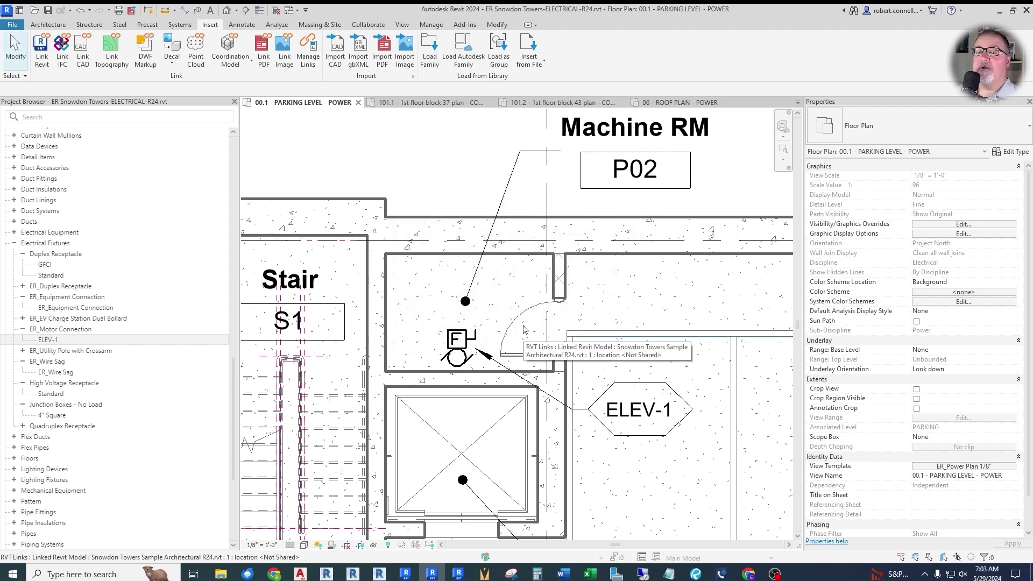
Step: Delete the old Duplex Receptacle family and place a Standard ER_Duplex Receptacle on the machine room's north wall
{"action": "left_click", "coordinate": [69, 256]}
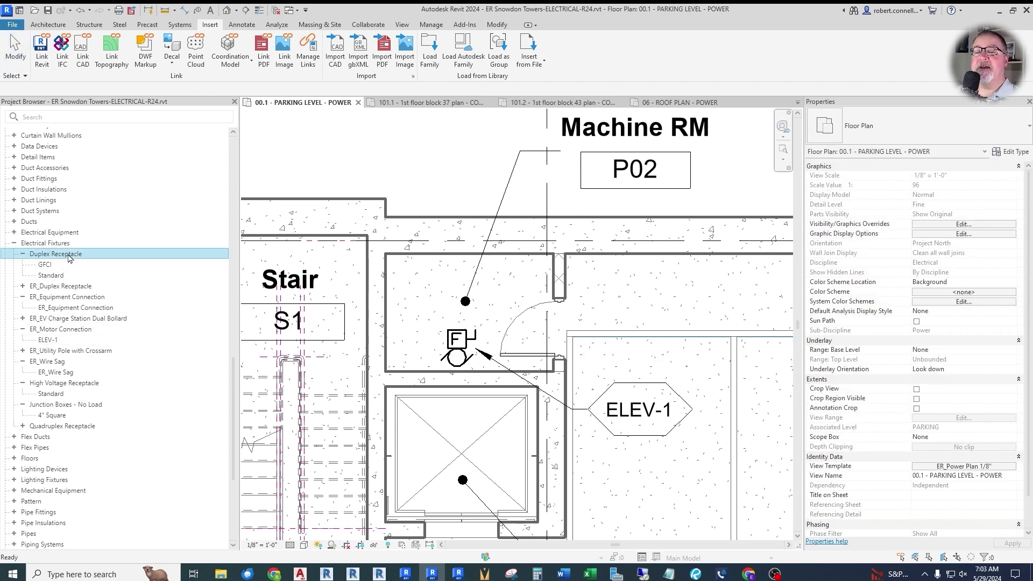
{"action": "key", "text": "Delete"}
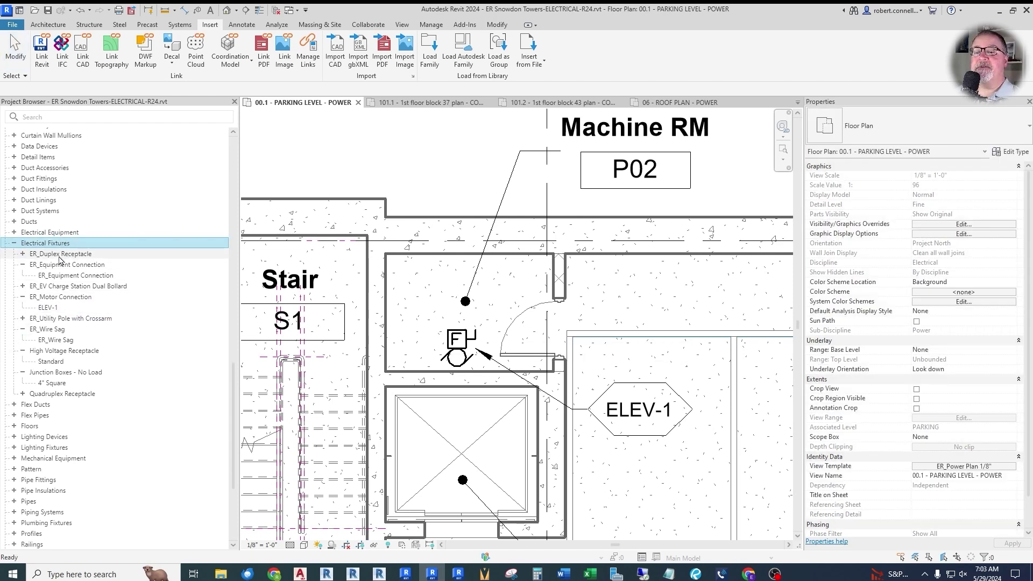
{"action": "left_click", "coordinate": [24, 254]}
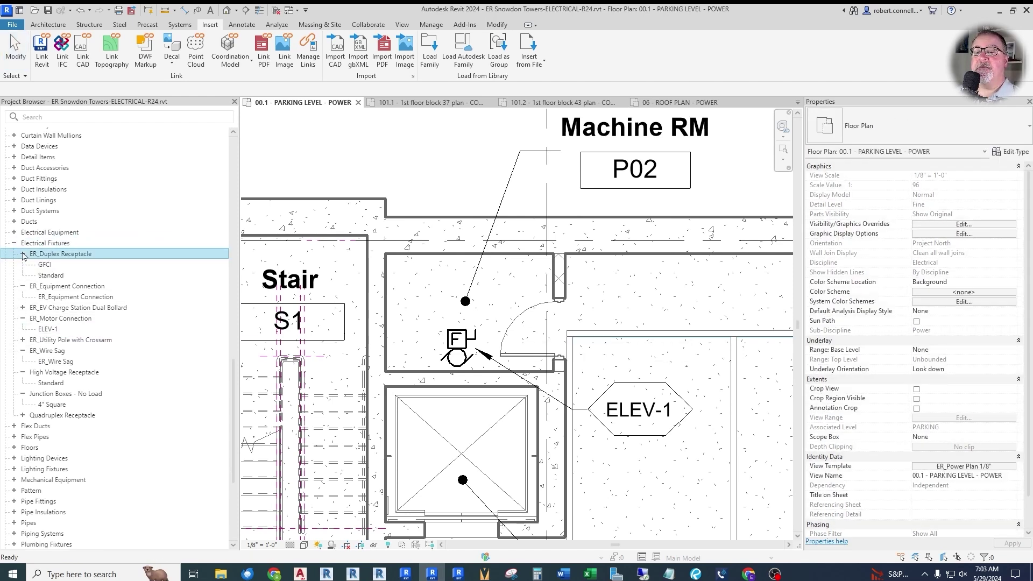
{"action": "double_click", "coordinate": [46, 276]}
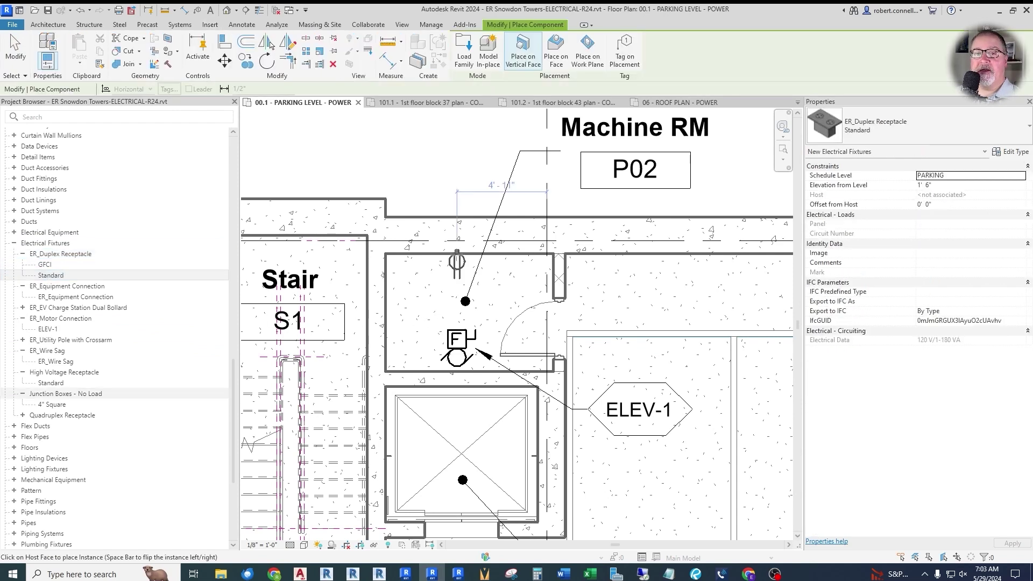
{"action": "scroll", "coordinate": [454, 261], "scroll_direction": "up", "scroll_amount": 2}
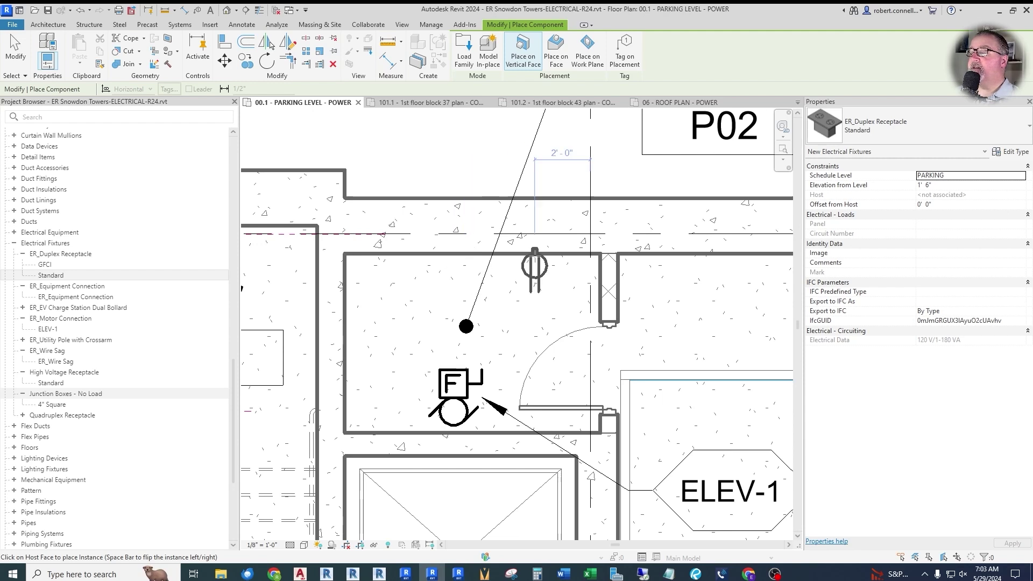
{"action": "left_click", "coordinate": [534, 267]}
{"action": "key", "text": "Escape"}
{"action": "key", "text": "Escape"}
Step: Check the new receptacle, then bring up the plan's Assign View Template dialog showing ER_Power Plan 1/8"
{"action": "scroll", "coordinate": [560, 242], "scroll_direction": "up", "scroll_amount": 3}
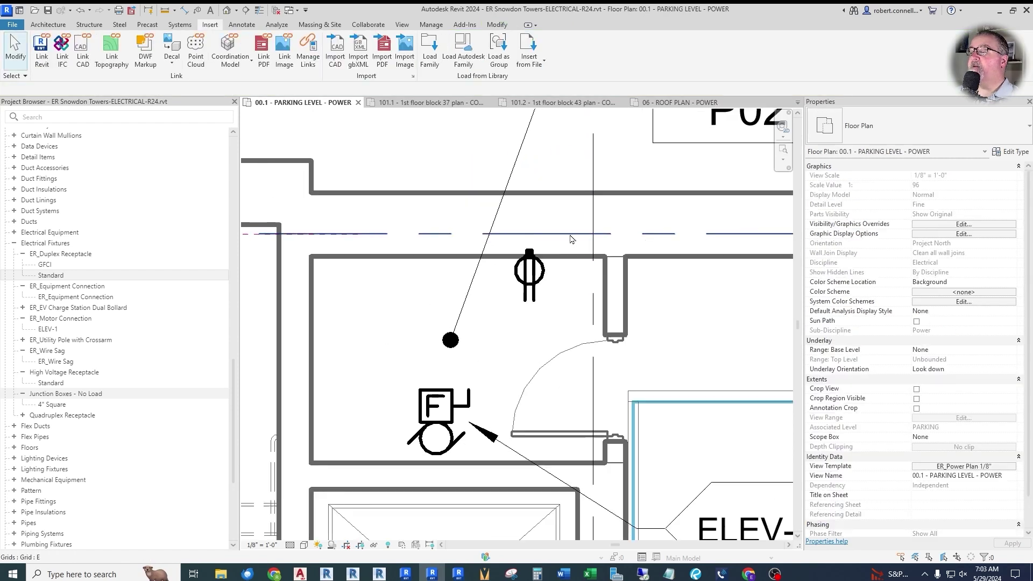
{"action": "scroll", "coordinate": [501, 253], "scroll_direction": "up", "scroll_amount": 2}
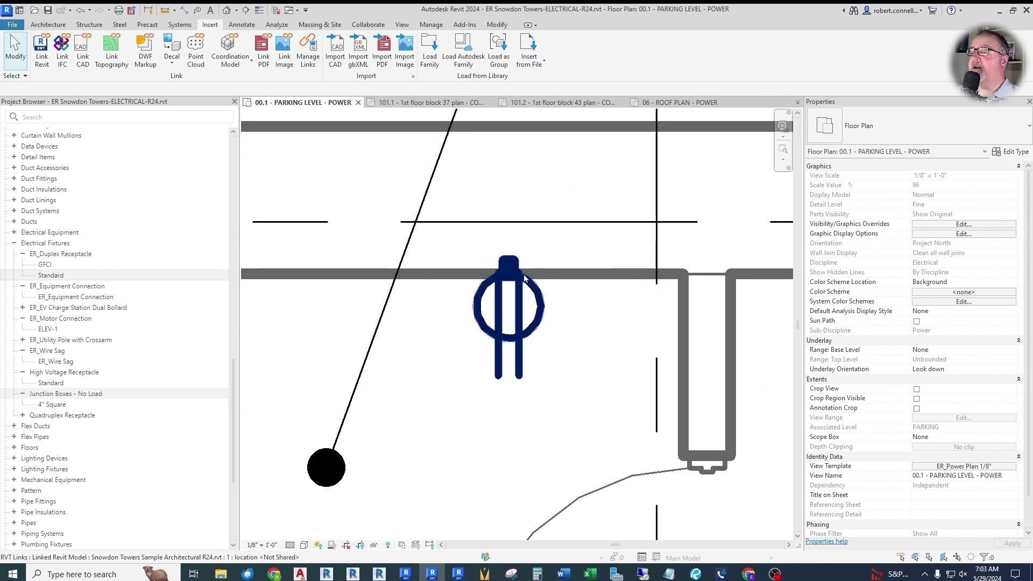
{"action": "scroll", "coordinate": [484, 251], "scroll_direction": "down", "scroll_amount": 5}
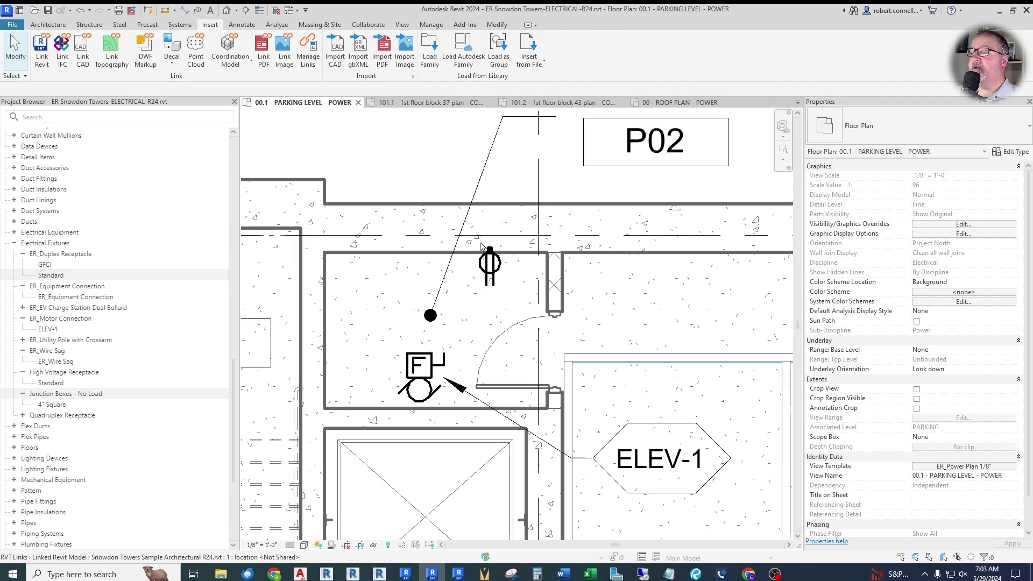
{"action": "left_click", "coordinate": [487, 266]}
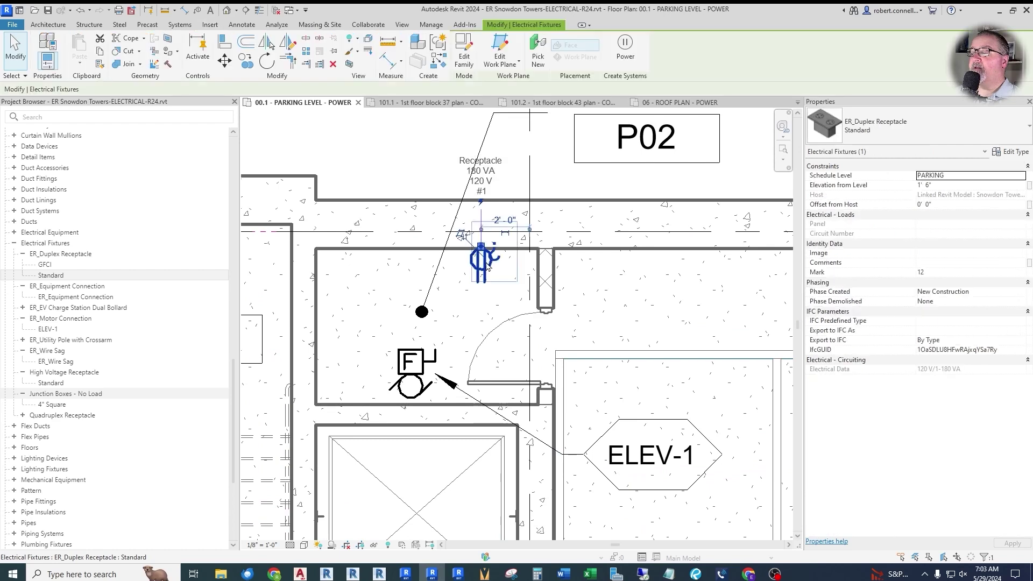
{"action": "key", "text": "Escape"}
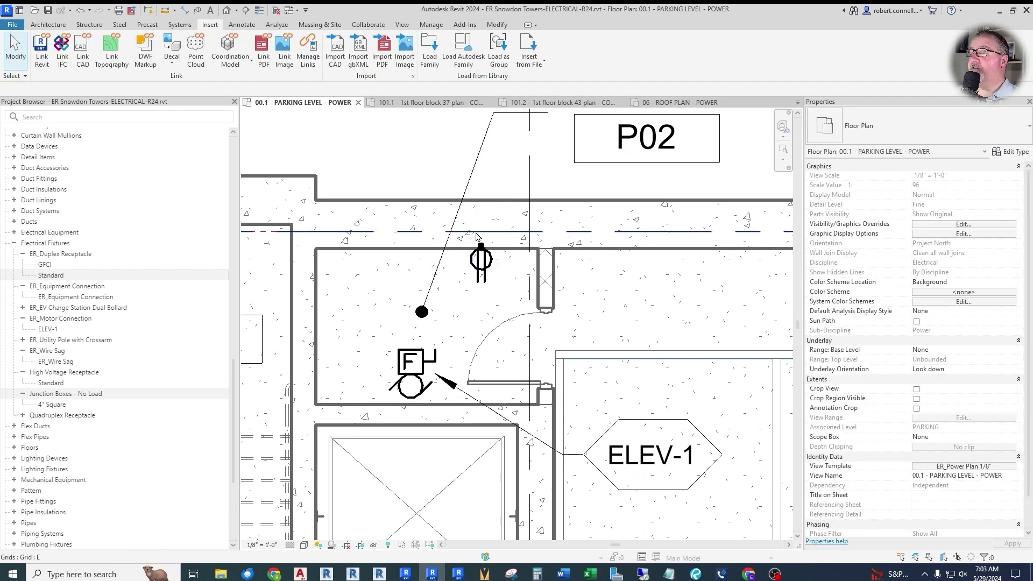
{"action": "left_click", "coordinate": [488, 271]}
{"action": "key", "text": "Escape"}
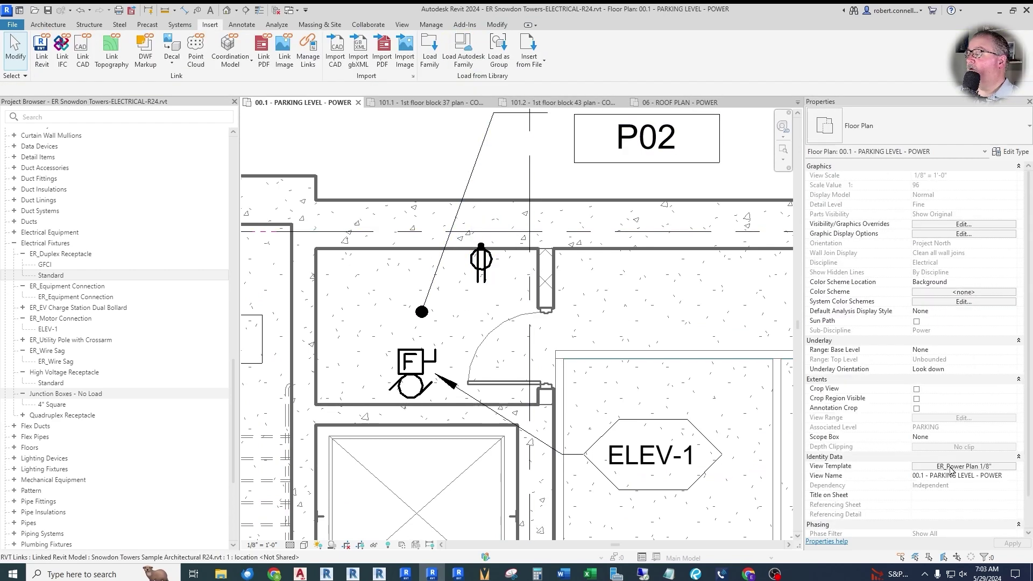
{"action": "left_click", "coordinate": [952, 465]}
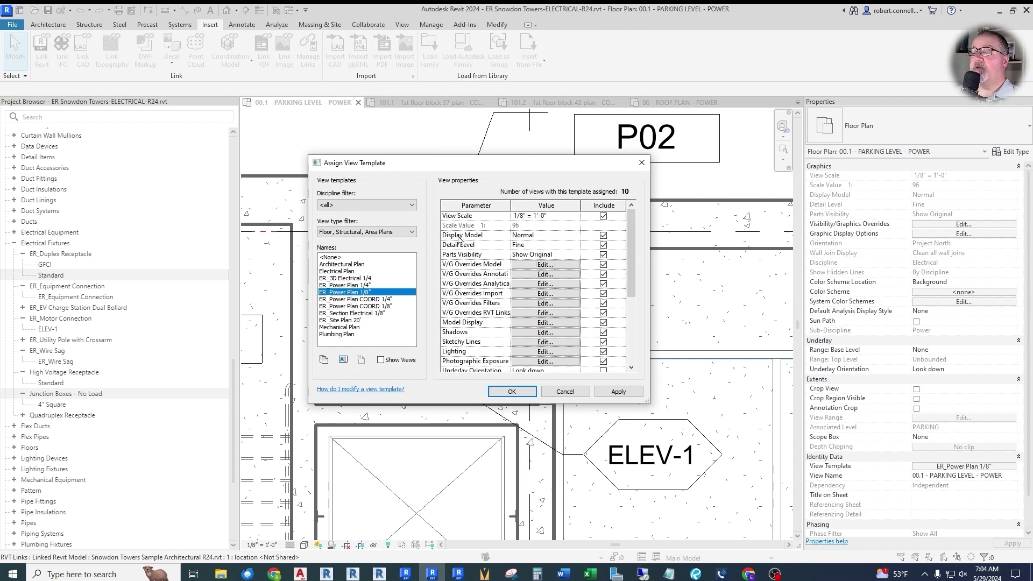
Step: Set the ER_Power Plan 1/8" view template's Detail Level to Coarse and apply it
{"action": "left_click", "coordinate": [576, 247]}
{"action": "left_click", "coordinate": [525, 255]}
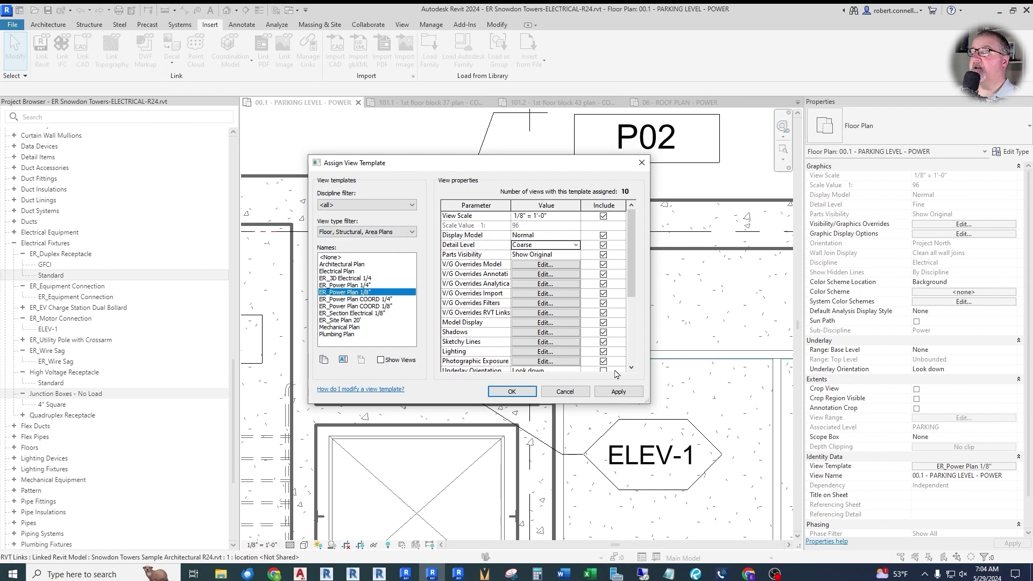
{"action": "left_click", "coordinate": [618, 392]}
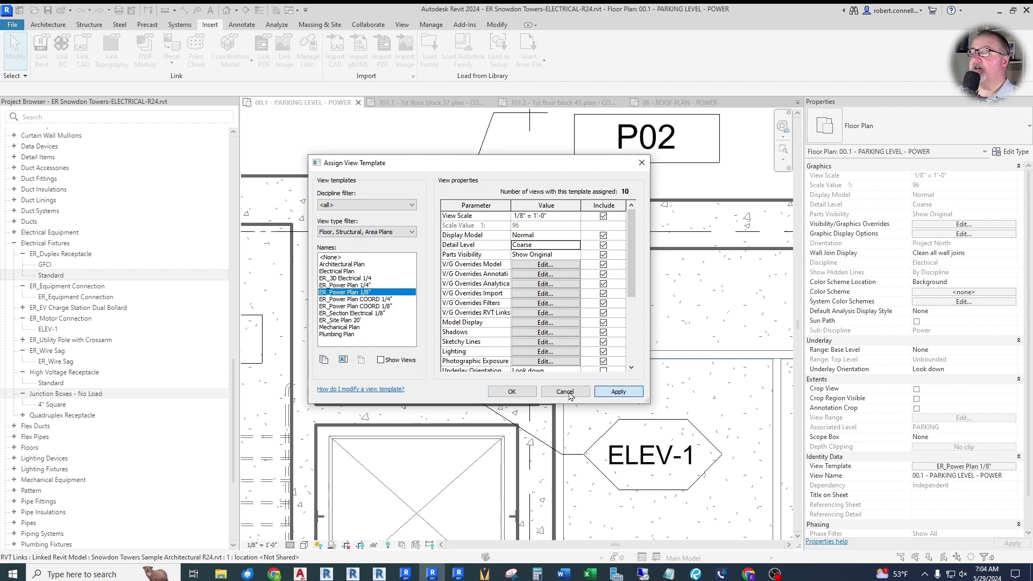
{"action": "left_click", "coordinate": [512, 391]}
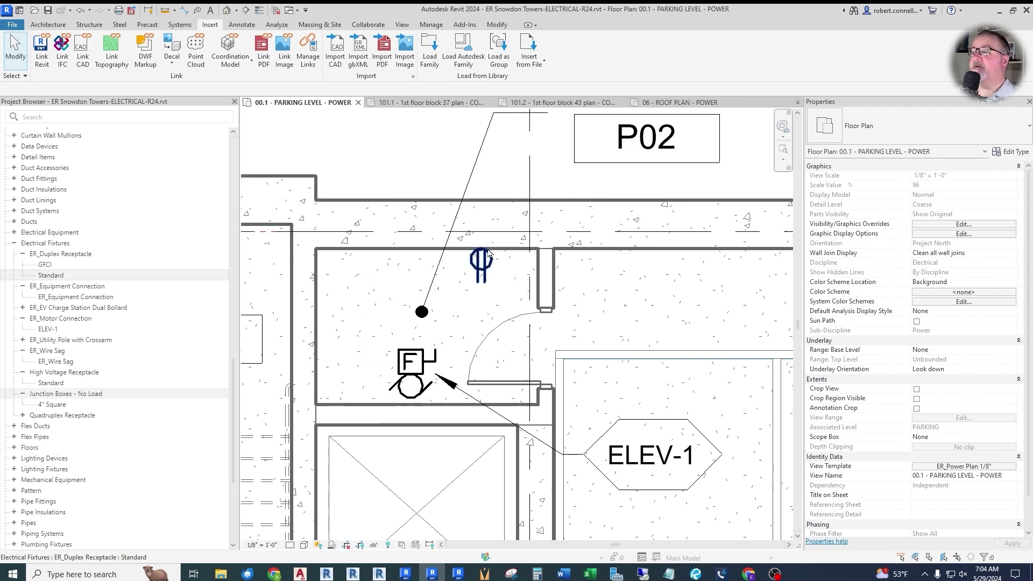
{"action": "scroll", "coordinate": [486, 269], "scroll_direction": "up", "scroll_amount": 3}
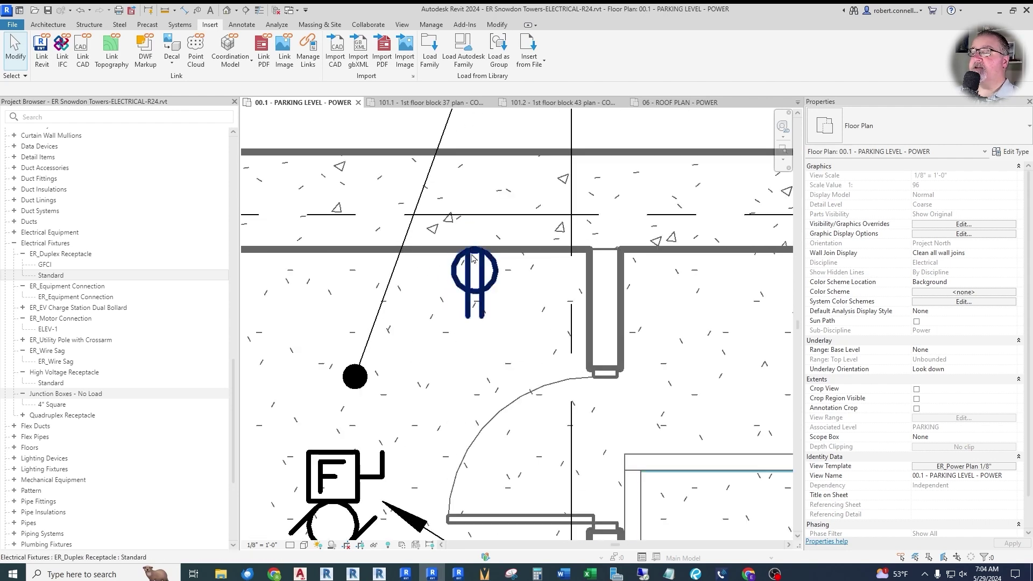
{"action": "scroll", "coordinate": [504, 266], "scroll_direction": "down", "scroll_amount": 4}
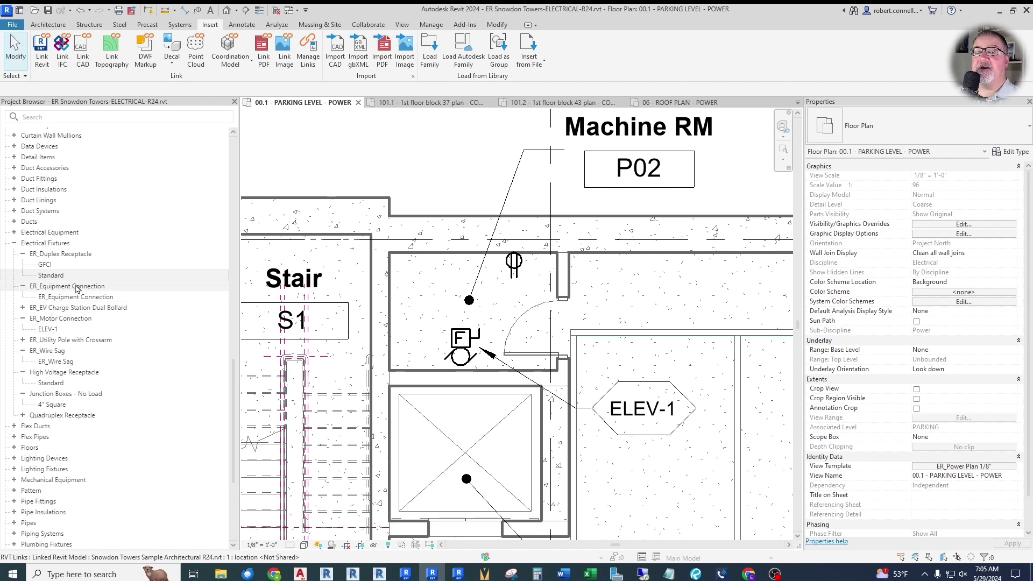
Step: Place an ER_Equipment Connection in Machine RM just left of the ELEV-1 motor connection
{"action": "left_click_drag", "start_coordinate": [65, 297], "coordinate": [418, 281]}
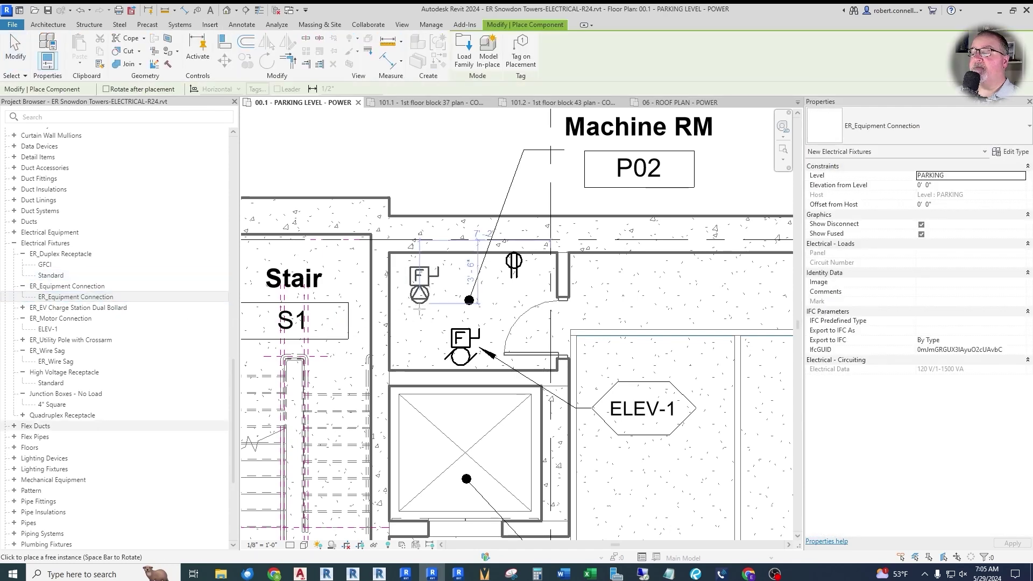
{"action": "scroll", "coordinate": [422, 347], "scroll_direction": "up", "scroll_amount": 2}
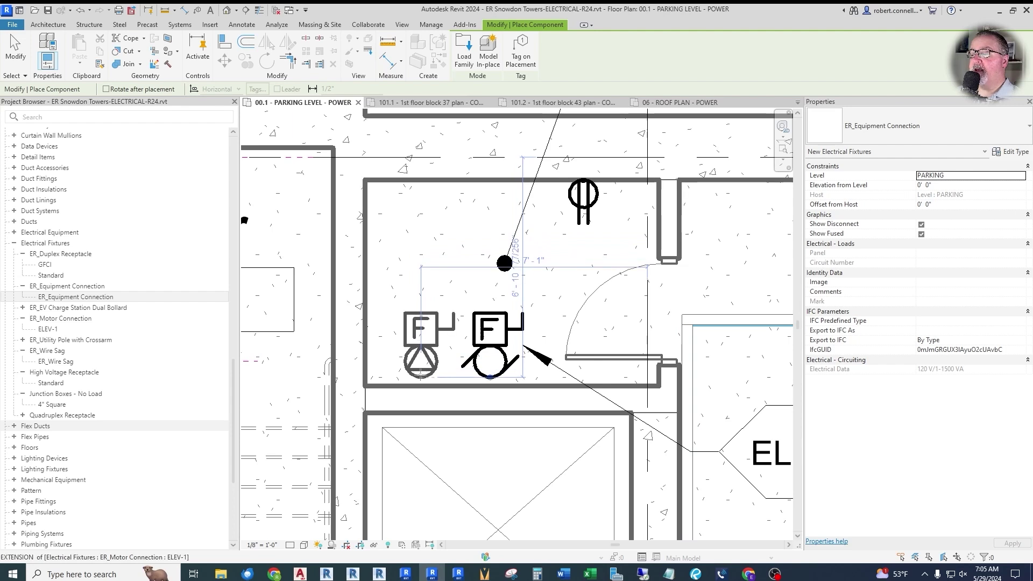
{"action": "left_click", "coordinate": [429, 352]}
{"action": "key", "text": "Escape"}
{"action": "key", "text": "Escape"}
{"action": "left_click", "coordinate": [429, 351]}
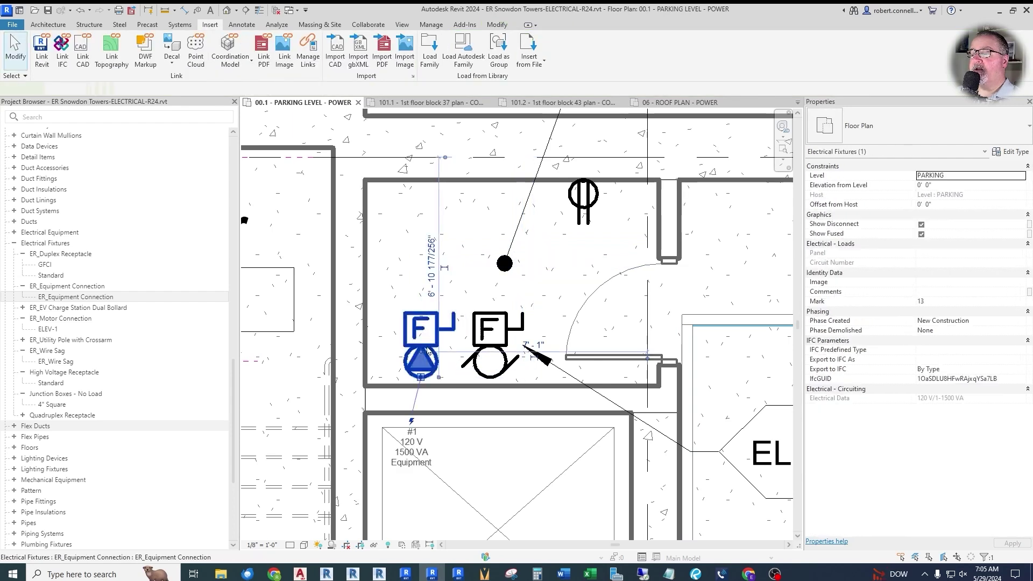
{"action": "left_click", "coordinate": [1018, 152]}
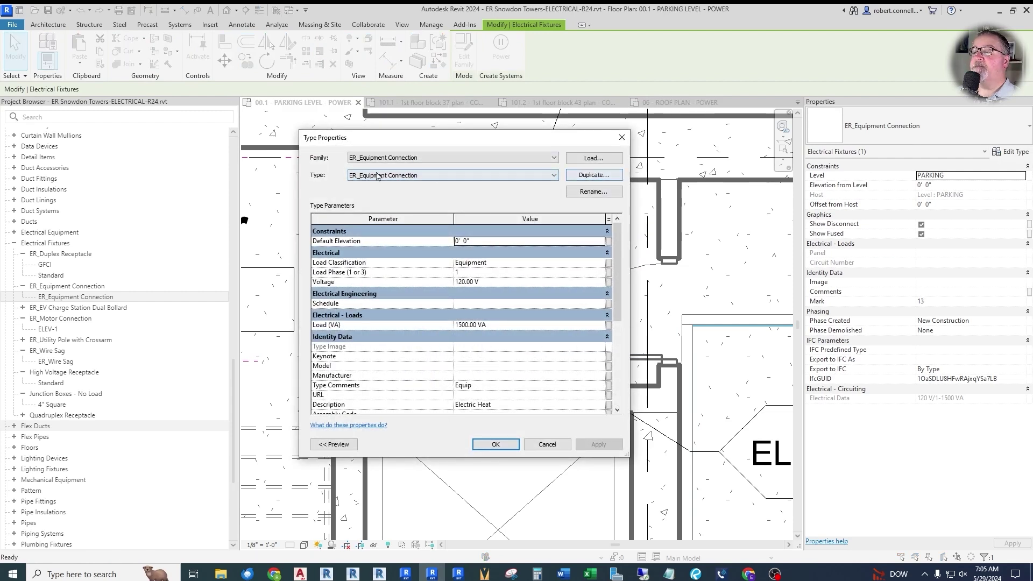
Step: Duplicate the equipment connection type as a new type named CAB POWER
{"action": "left_click", "coordinate": [582, 181]}
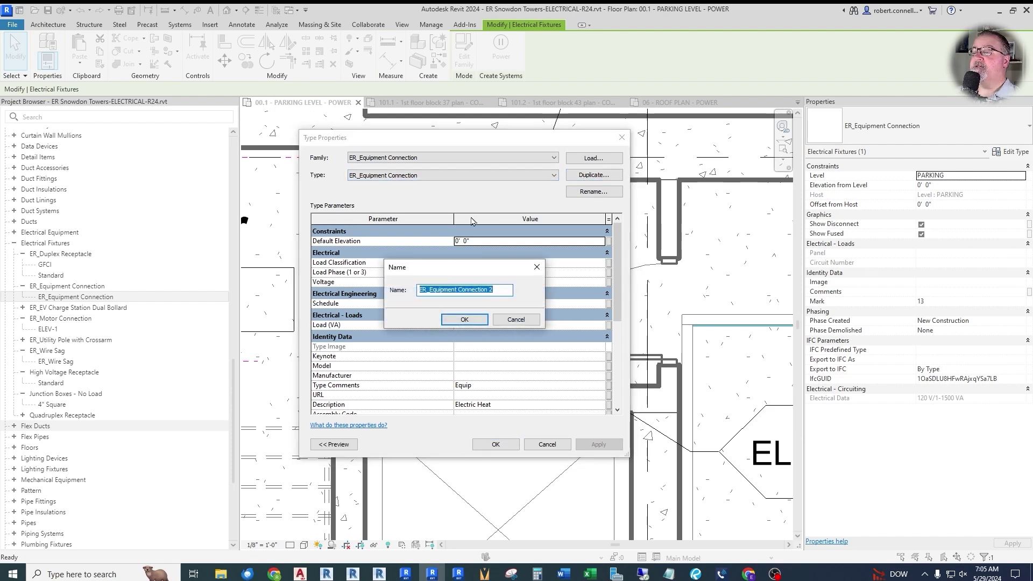
{"action": "type", "text": "CAB POWER"}
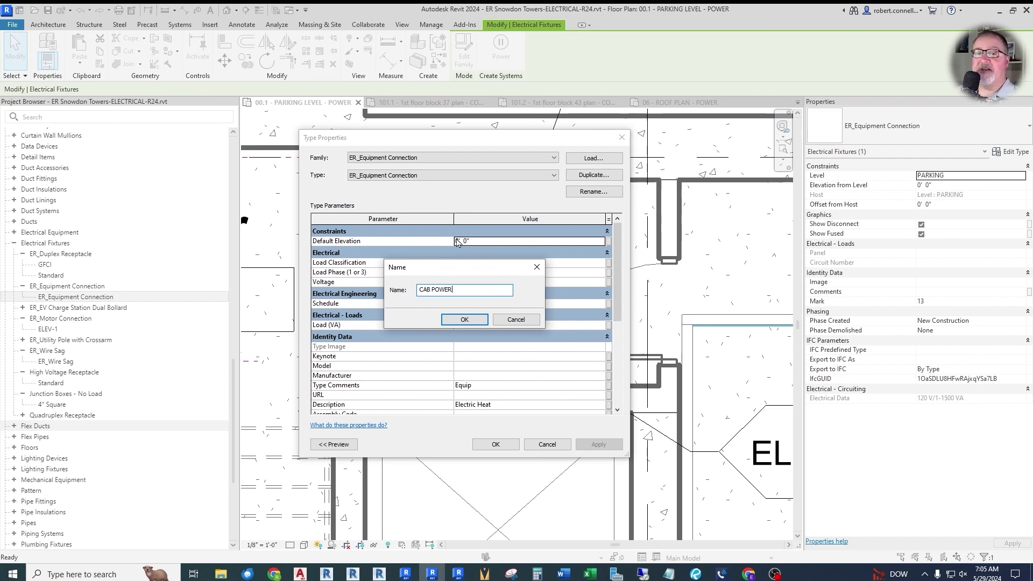
{"action": "left_click", "coordinate": [464, 320]}
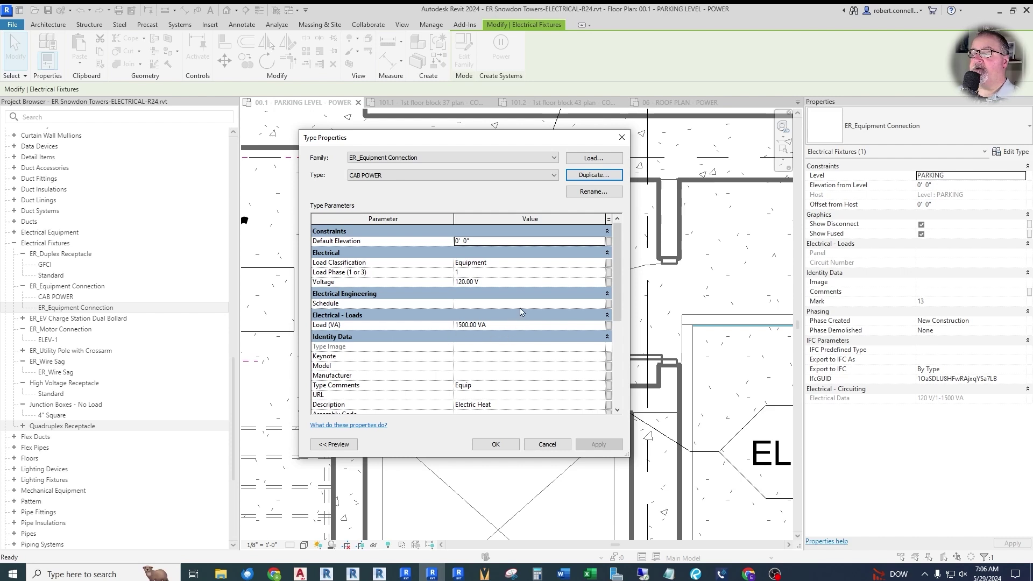
Step: Clear Type Comments, set Description to ELEV CAB POWER and Type Mark to CAB POWER
{"action": "scroll", "coordinate": [531, 308], "scroll_direction": "down", "scroll_amount": 2}
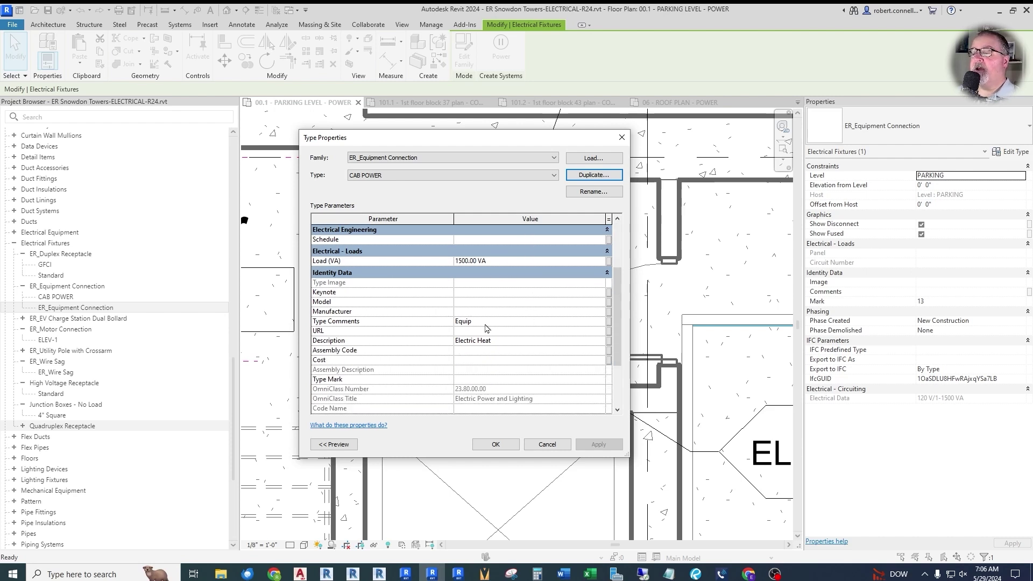
{"action": "left_click", "coordinate": [484, 322]}
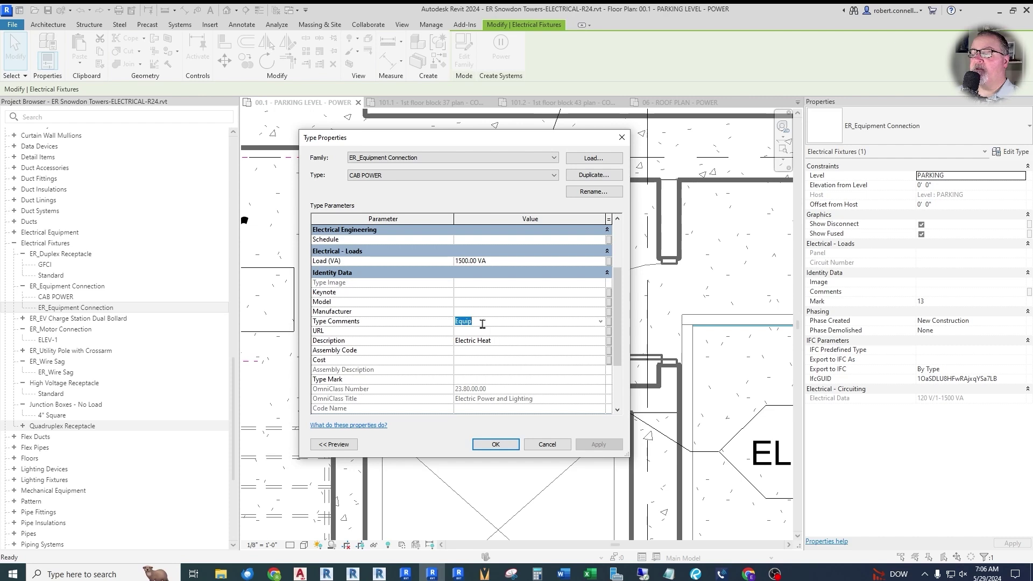
{"action": "key", "text": "Delete"}
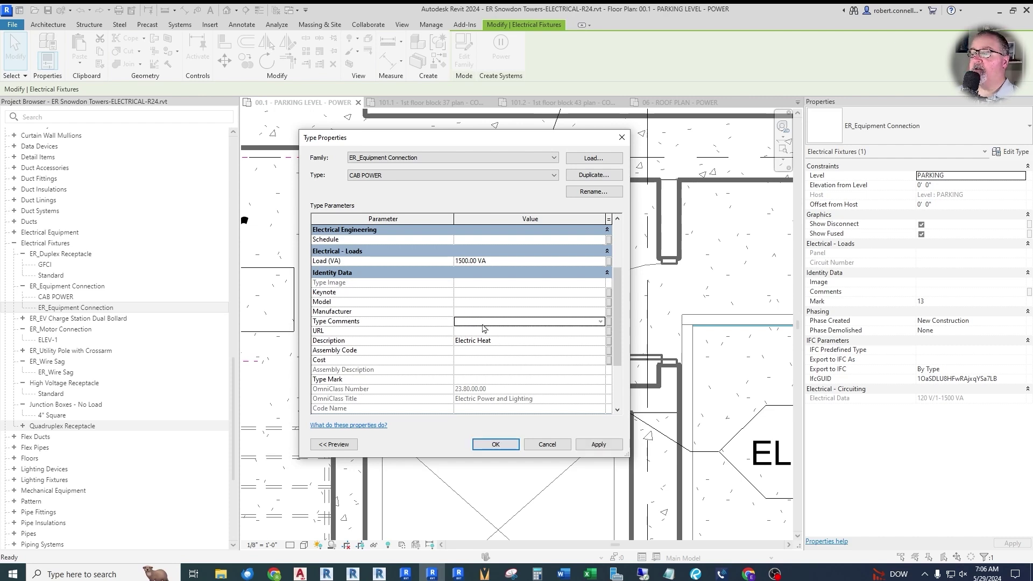
{"action": "left_click", "coordinate": [513, 339]}
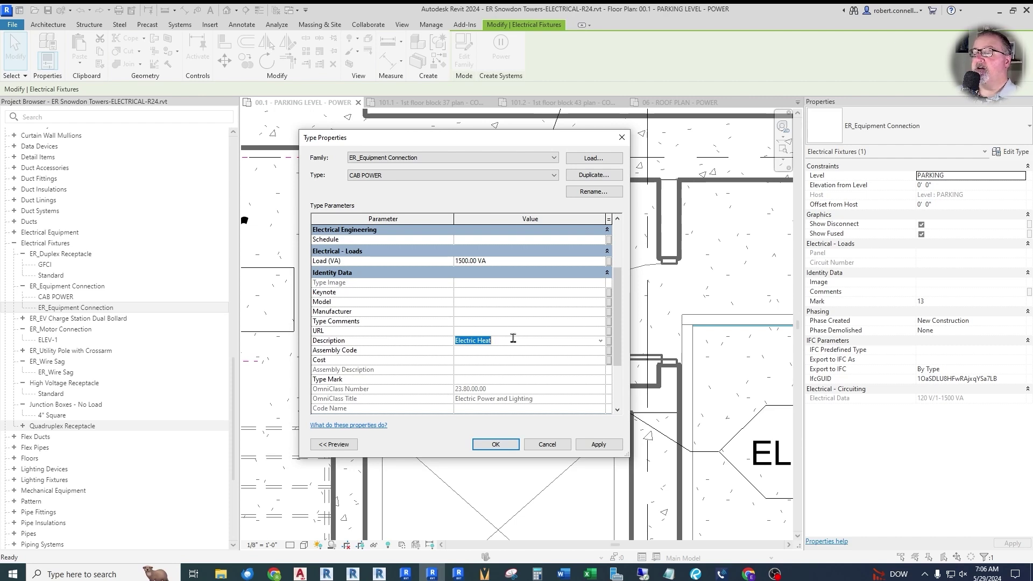
{"action": "type", "text": "ELEV C"}
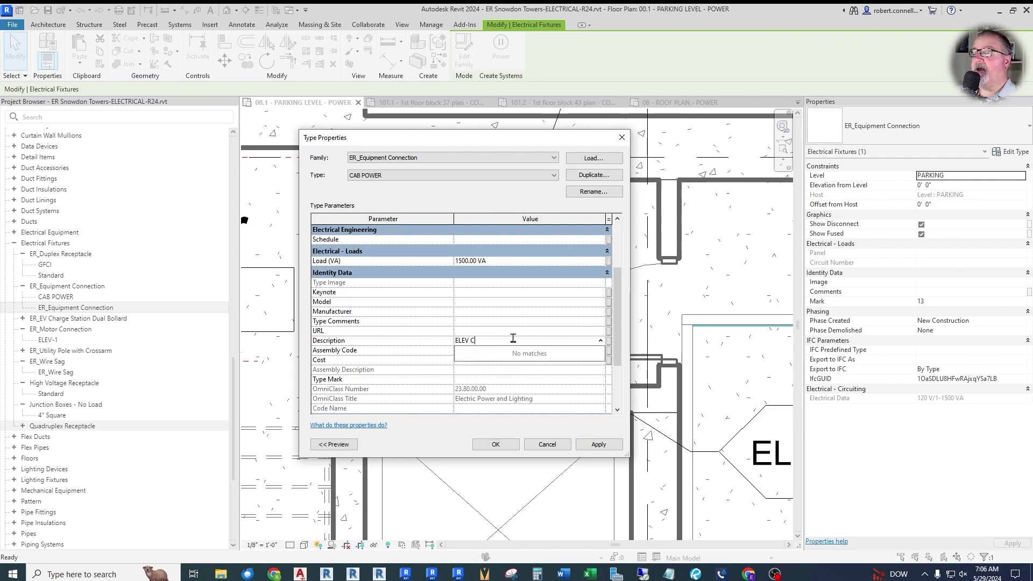
{"action": "type", "text": "AB POWER"}
{"action": "key", "text": "Return"}
{"action": "scroll", "coordinate": [513, 342], "scroll_direction": "down", "scroll_amount": 2}
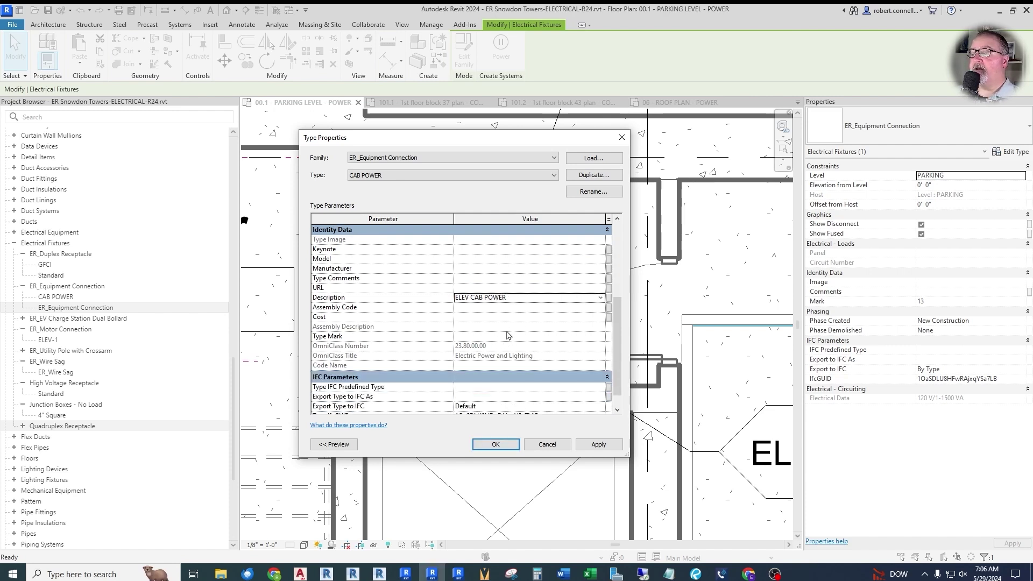
{"action": "left_click", "coordinate": [482, 338]}
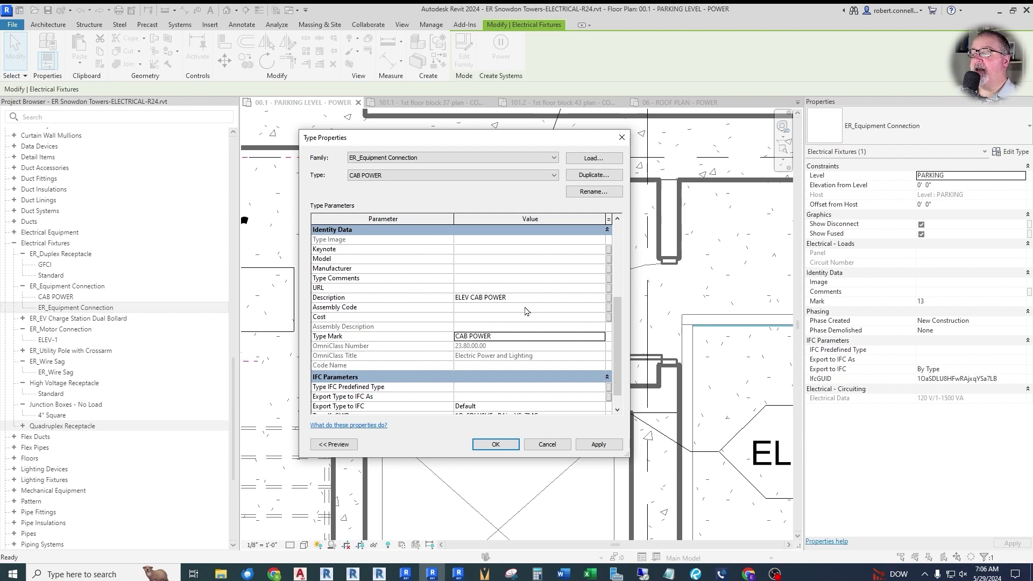
Step: Accept the CAB POWER type changes and clear the fixture selection
{"action": "key", "text": "Return"}
{"action": "key", "text": "Escape"}
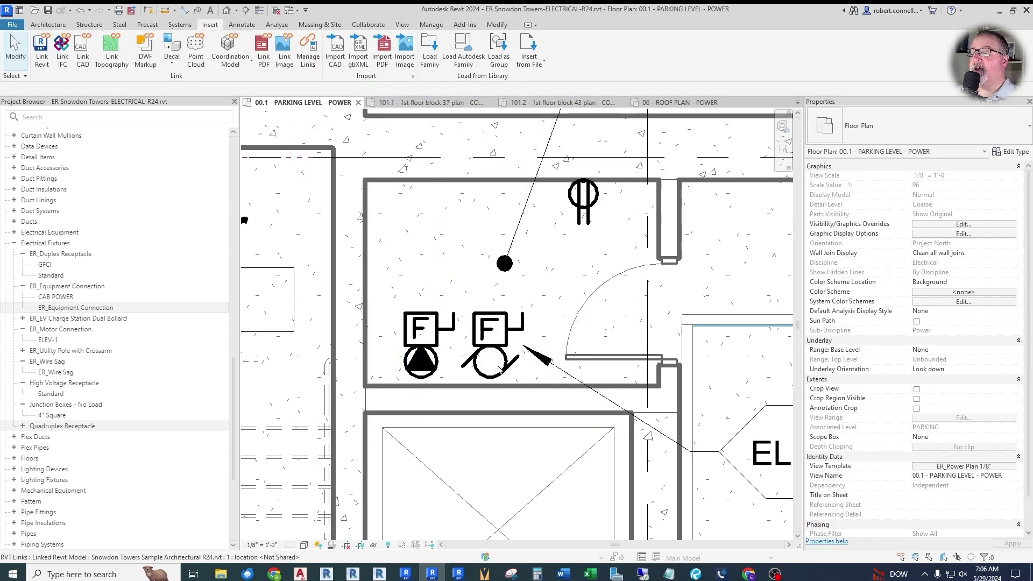
{"action": "scroll", "coordinate": [565, 376], "scroll_direction": "down", "scroll_amount": 3}
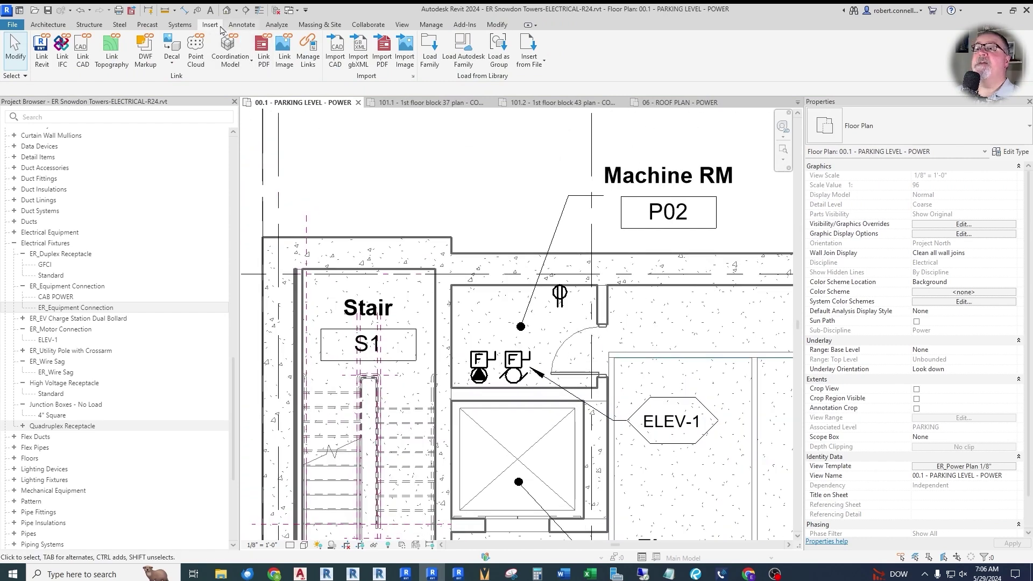
Step: Tag the new fixture CAB POWER with Tag by Category, moving the tag above the machine room
{"action": "left_click", "coordinate": [197, 9]}
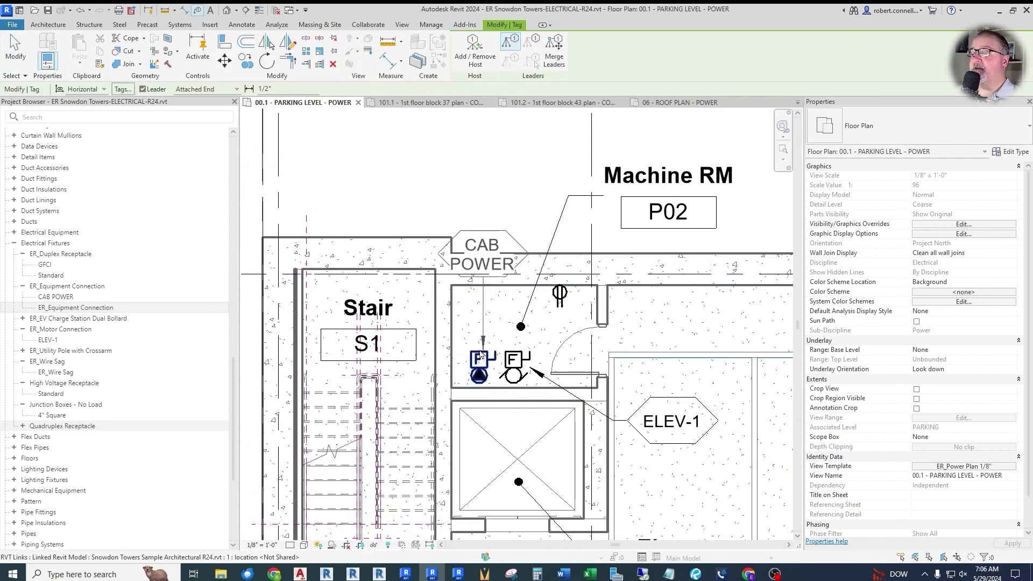
{"action": "left_click", "coordinate": [481, 358]}
{"action": "left_click_drag", "start_coordinate": [482, 253], "coordinate": [482, 200]}
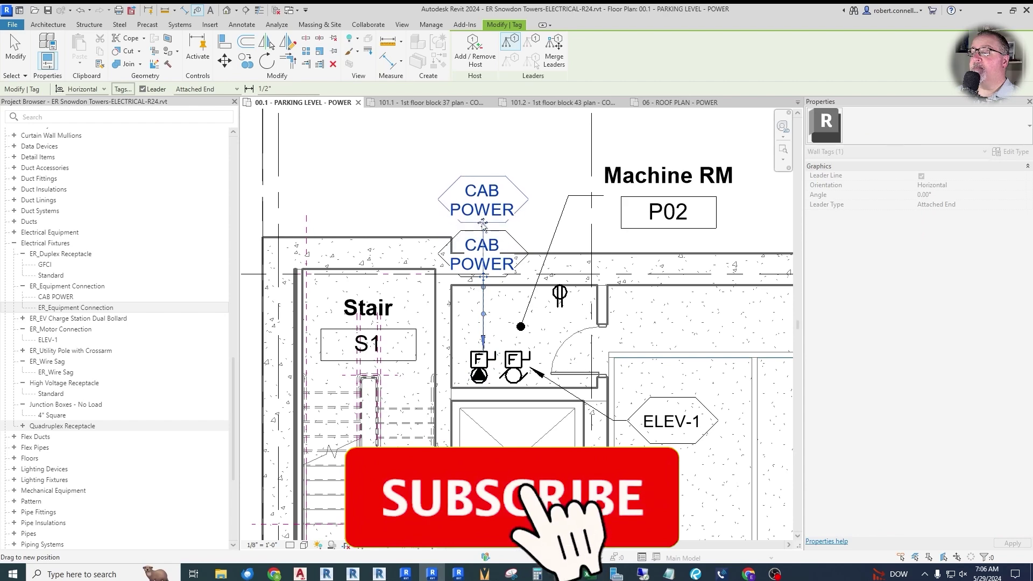
{"action": "key", "text": "Escape"}
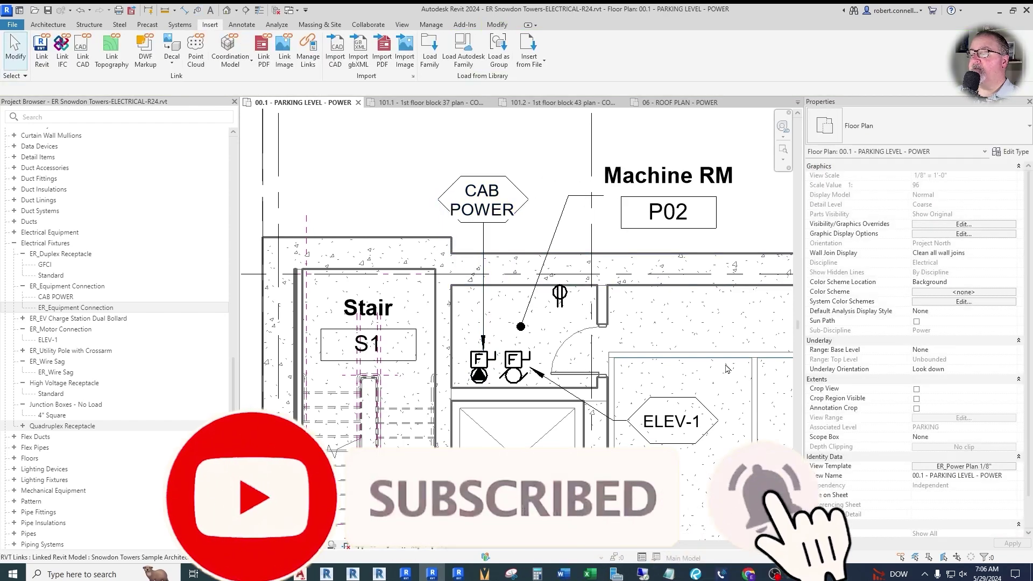
{"action": "scroll", "coordinate": [366, 274], "scroll_direction": "down", "scroll_amount": 2}
{"action": "scroll", "coordinate": [365, 274], "scroll_direction": "down", "scroll_amount": 3}
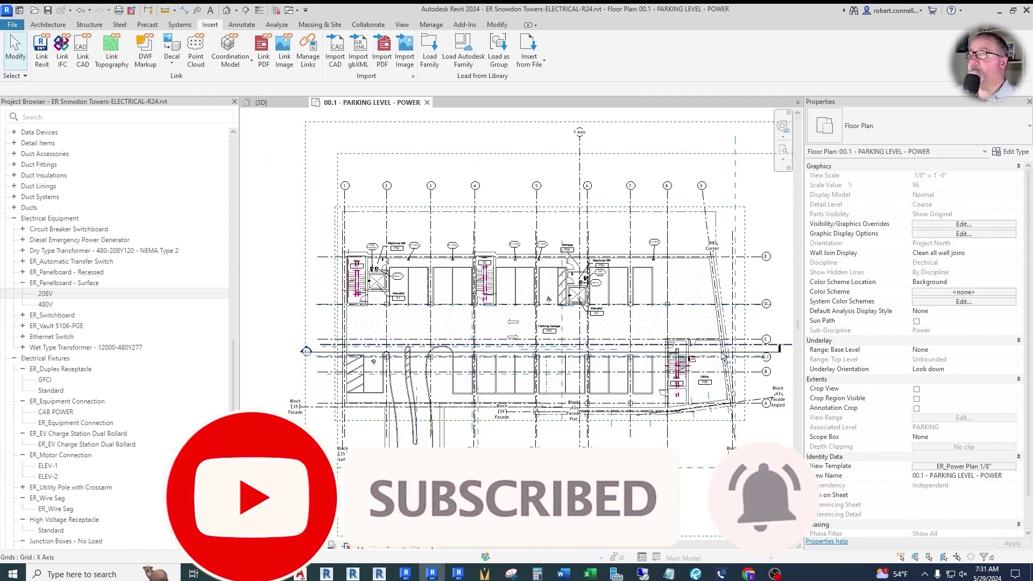
{"action": "scroll", "coordinate": [706, 359], "scroll_direction": "up", "scroll_amount": 6}
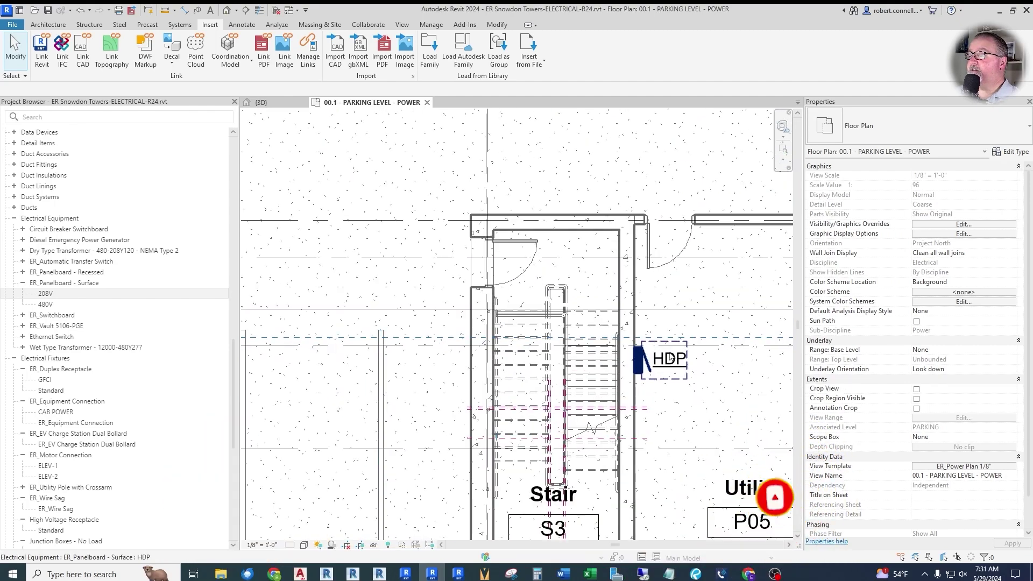
{"action": "scroll", "coordinate": [662, 365], "scroll_direction": "down", "scroll_amount": 5}
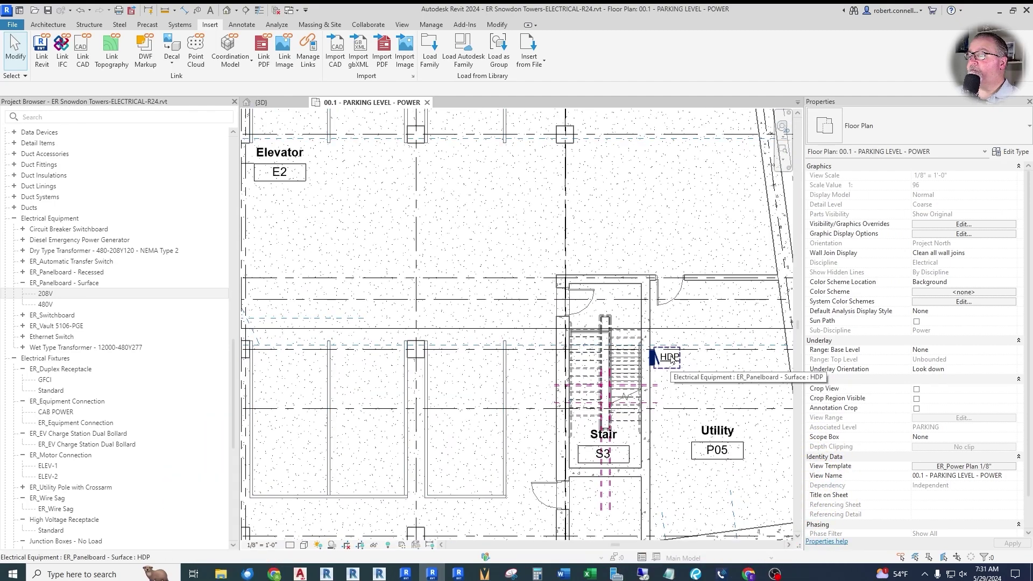
{"action": "scroll", "coordinate": [672, 359], "scroll_direction": "down", "scroll_amount": 2}
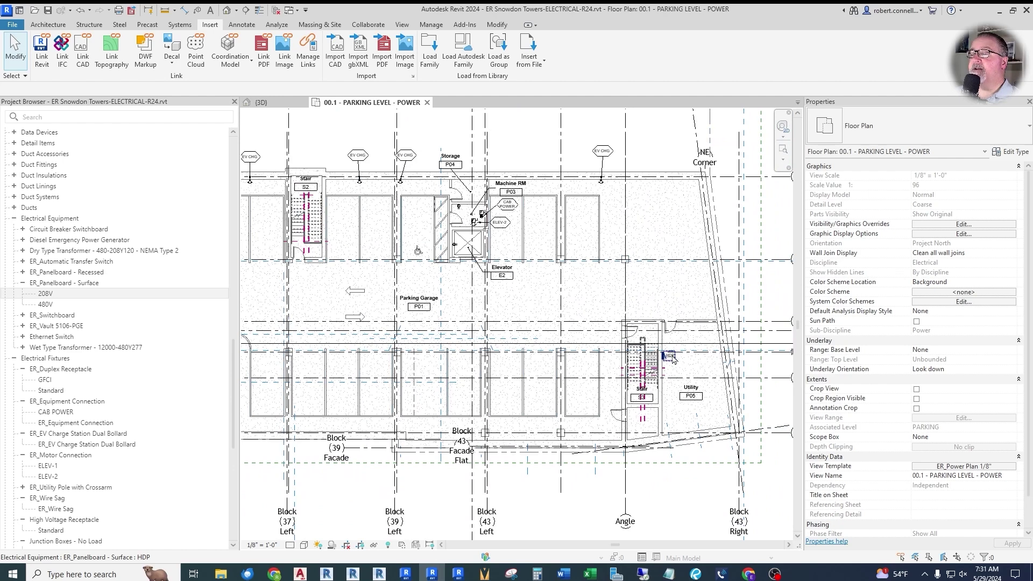
{"action": "scroll", "coordinate": [671, 357], "scroll_direction": "down", "scroll_amount": 2}
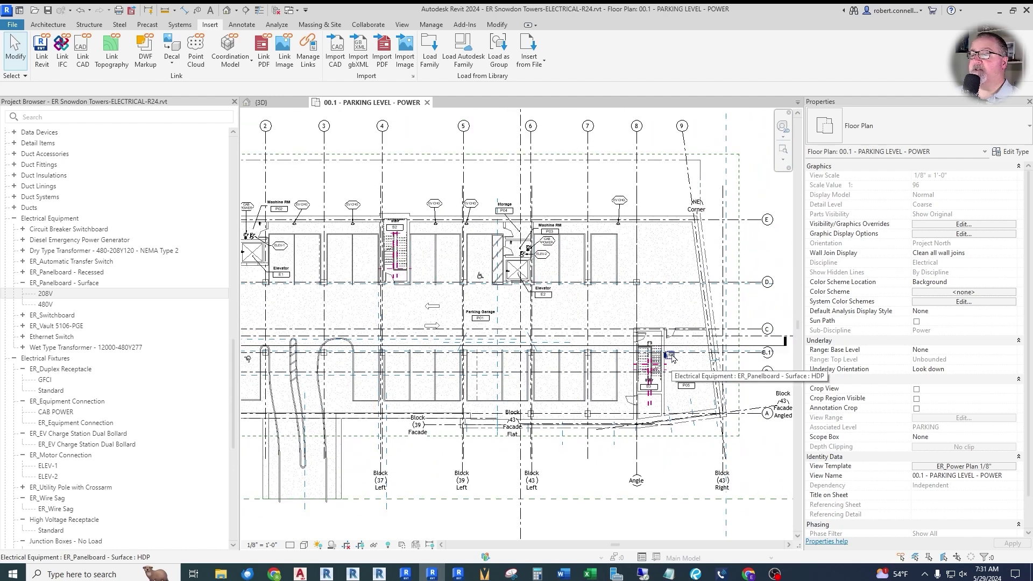
{"action": "scroll", "coordinate": [371, 257], "scroll_direction": "up", "scroll_amount": 2}
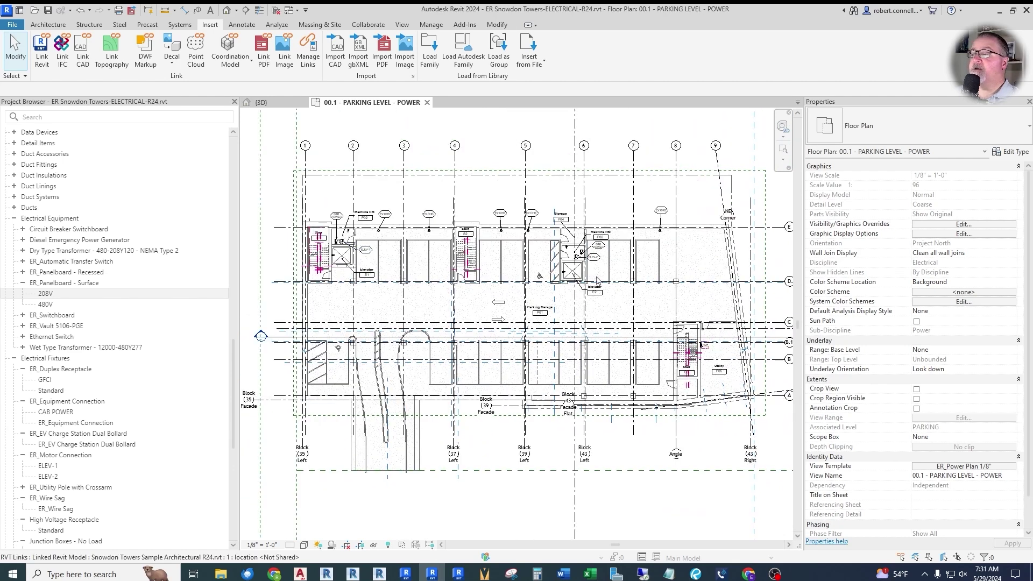
{"action": "scroll", "coordinate": [569, 267], "scroll_direction": "up", "scroll_amount": 1}
{"action": "scroll", "coordinate": [569, 267], "scroll_direction": "down", "scroll_amount": 2}
{"action": "scroll", "coordinate": [351, 276], "scroll_direction": "up", "scroll_amount": 4}
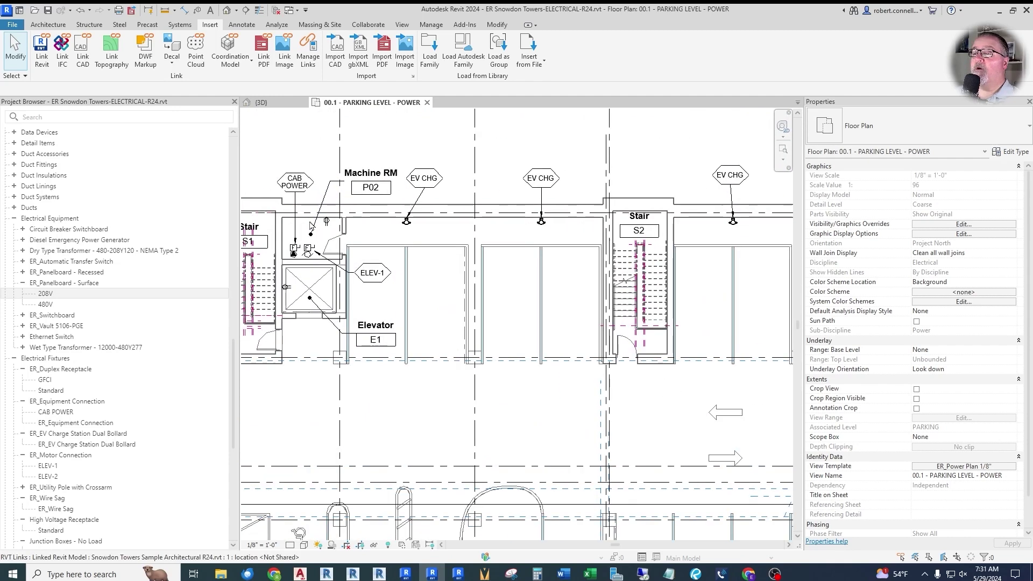
Step: Create a power circuit for the ELEV-1 motor connection and assign it to panel HDP
{"action": "left_click", "coordinate": [362, 251]}
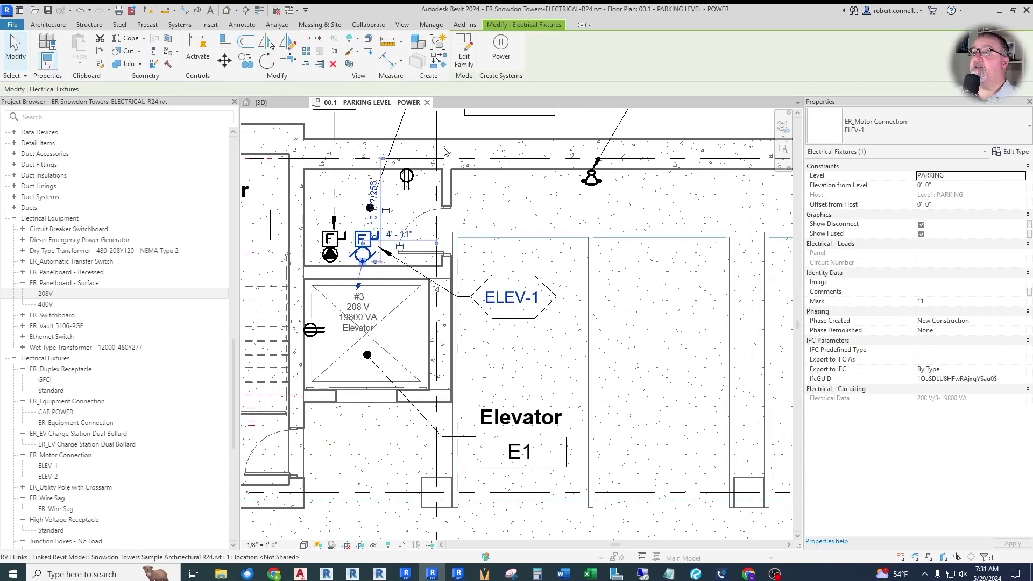
{"action": "left_click", "coordinate": [501, 51]}
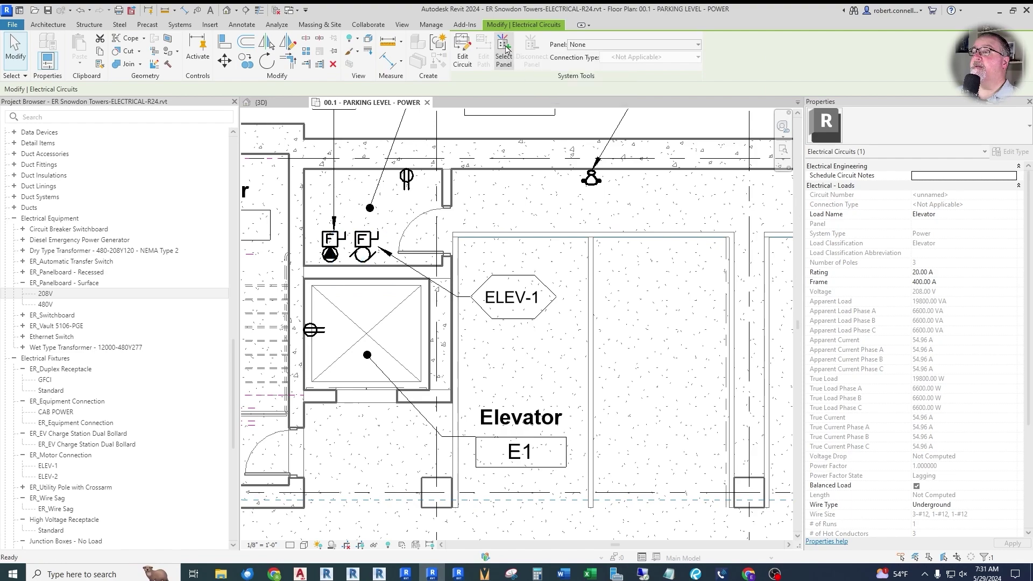
{"action": "left_click", "coordinate": [457, 148]}
{"action": "scroll", "coordinate": [456, 148], "scroll_direction": "down", "scroll_amount": 6}
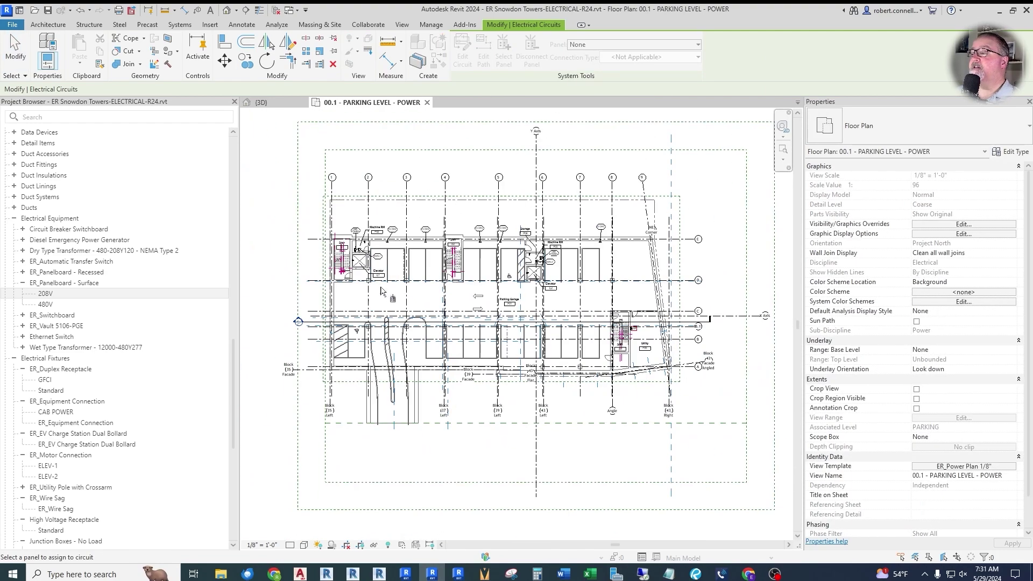
{"action": "scroll", "coordinate": [633, 335], "scroll_direction": "up", "scroll_amount": 8}
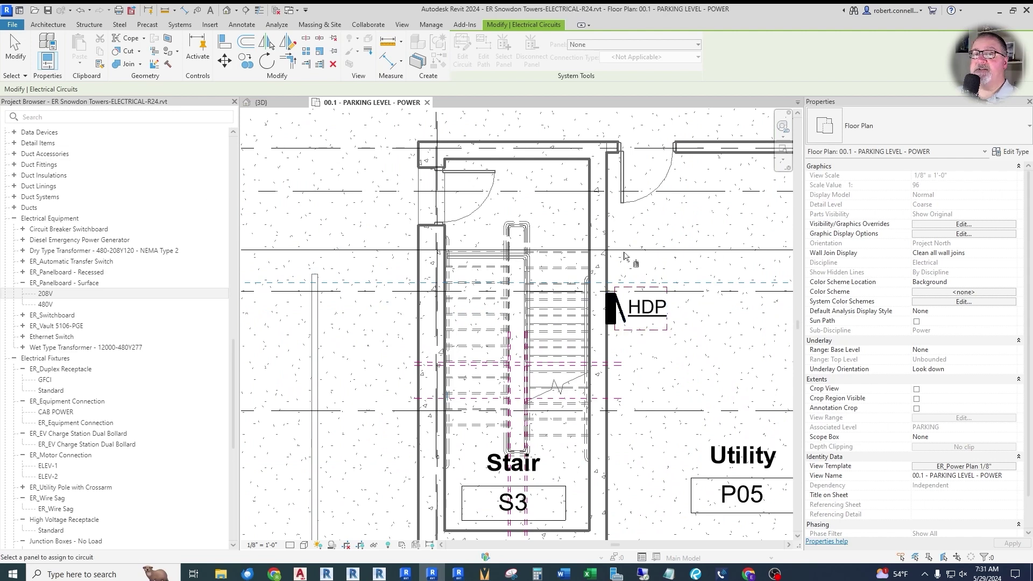
{"action": "left_click", "coordinate": [612, 304]}
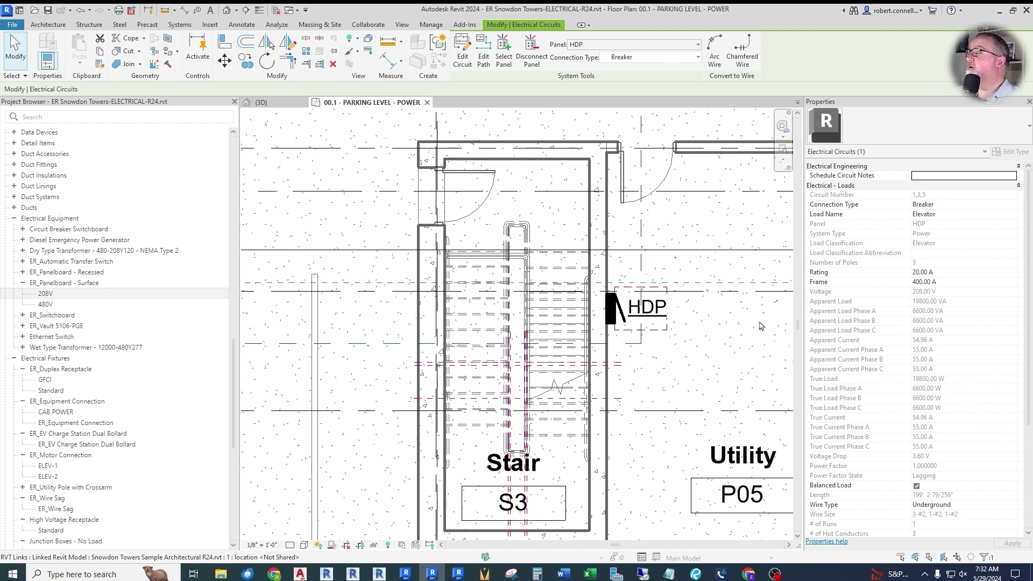
{"action": "left_click", "coordinate": [953, 273]}
Step: Set the elevator circuit's rating to 100 A and its load name to ELEVATOR 1
{"action": "type", "text": "100"}
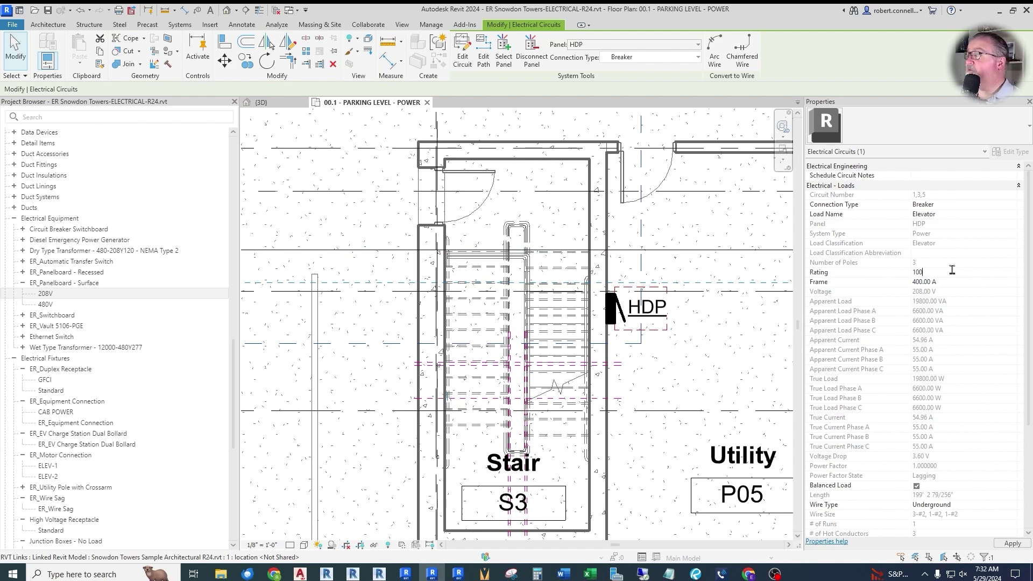
{"action": "key", "text": "Return"}
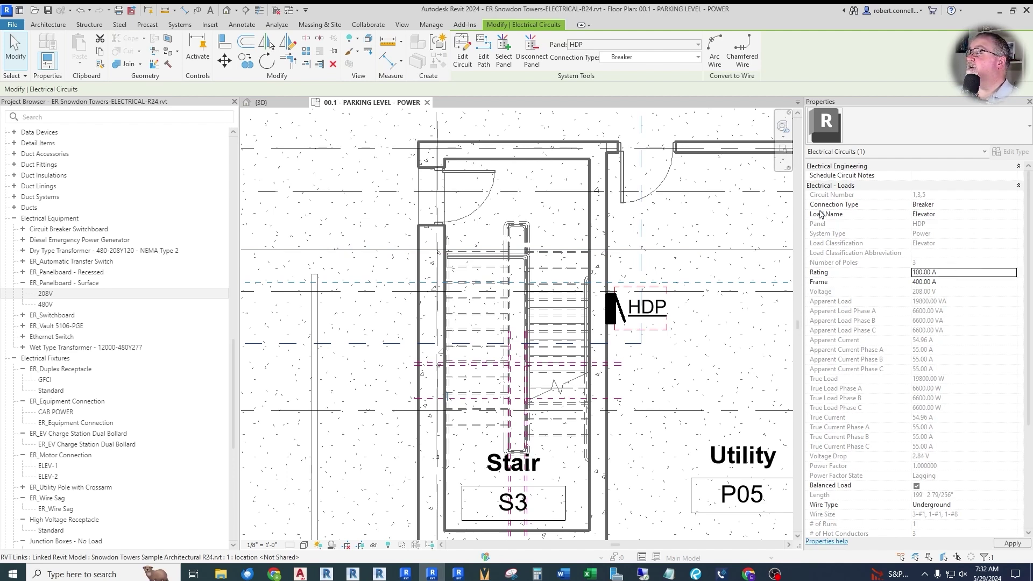
{"action": "left_click", "coordinate": [958, 215]}
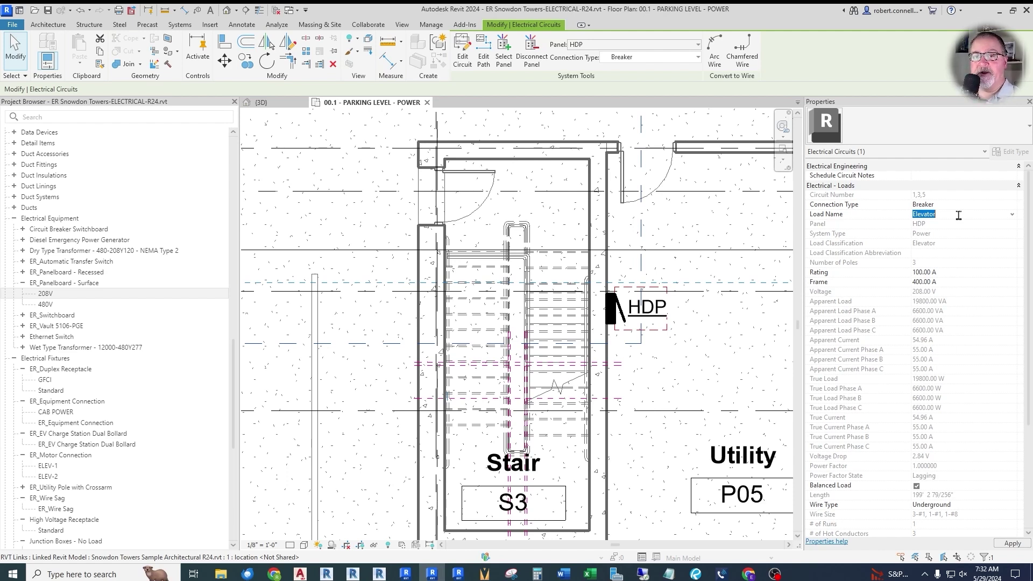
{"action": "type", "text": "ELEVA"}
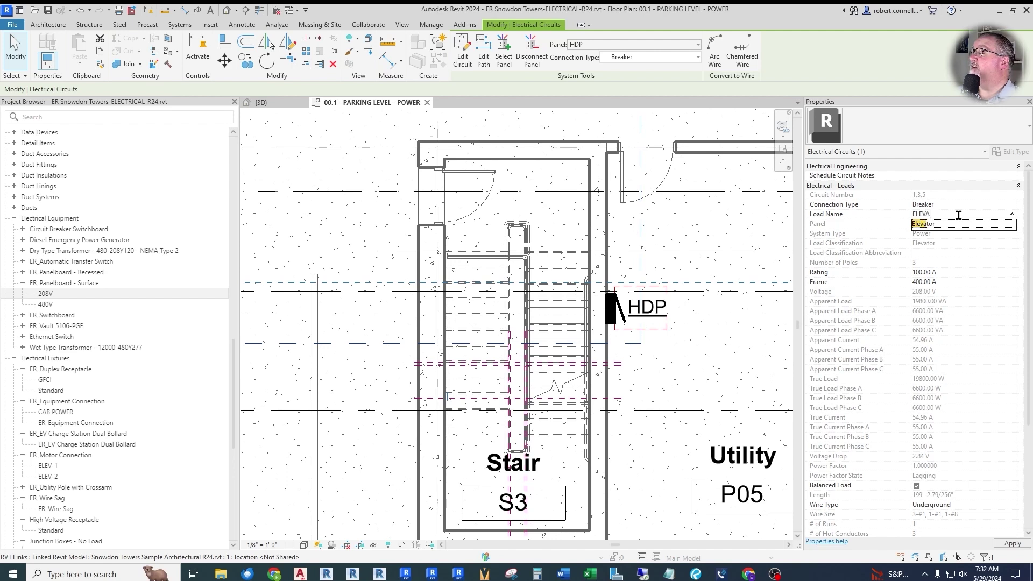
{"action": "type", "text": "TOR 1"}
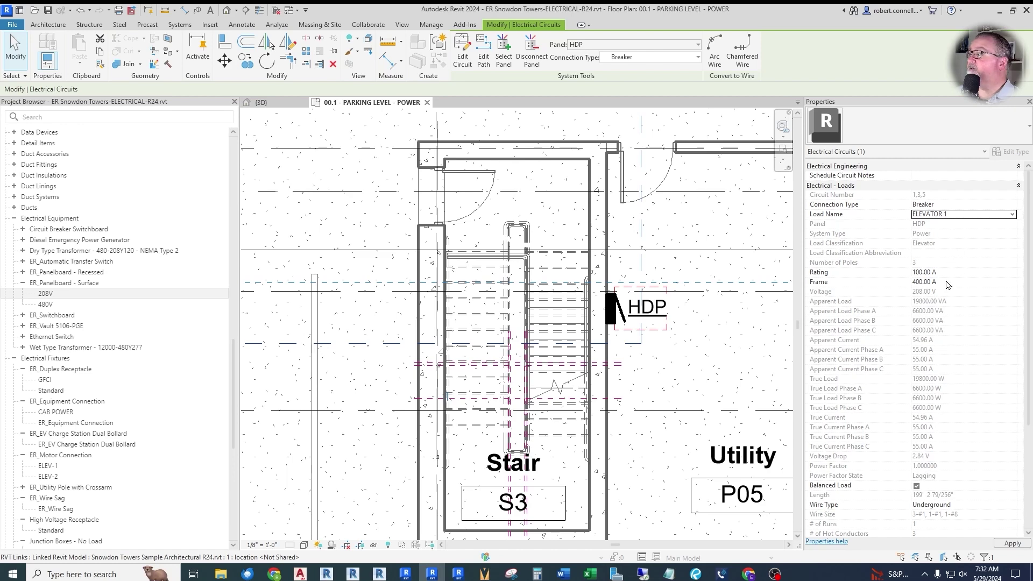
{"action": "scroll", "coordinate": [962, 327], "scroll_direction": "down", "scroll_amount": 5}
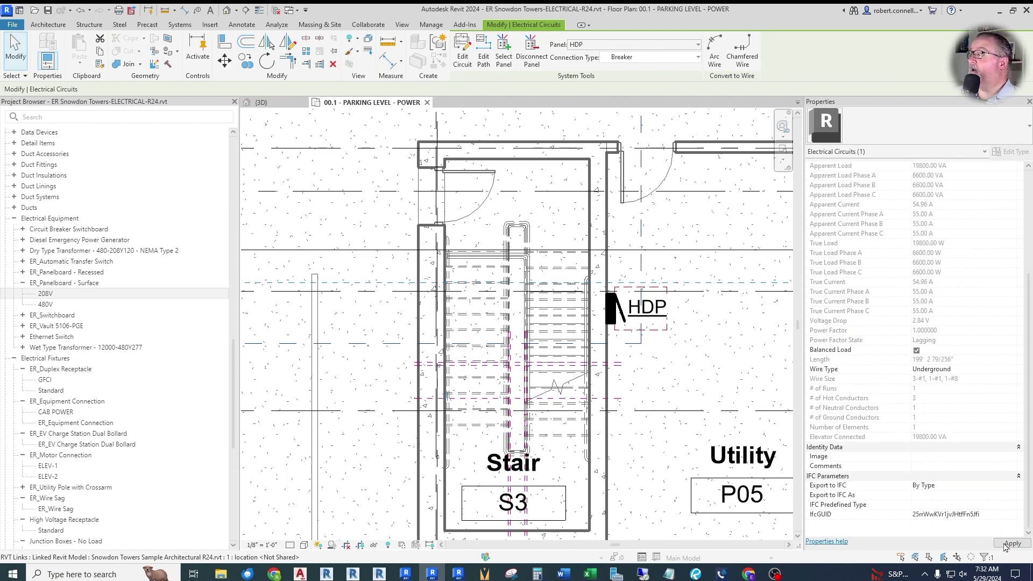
{"action": "scroll", "coordinate": [456, 258], "scroll_direction": "down", "scroll_amount": 3}
{"action": "scroll", "coordinate": [456, 259], "scroll_direction": "up", "scroll_amount": 4}
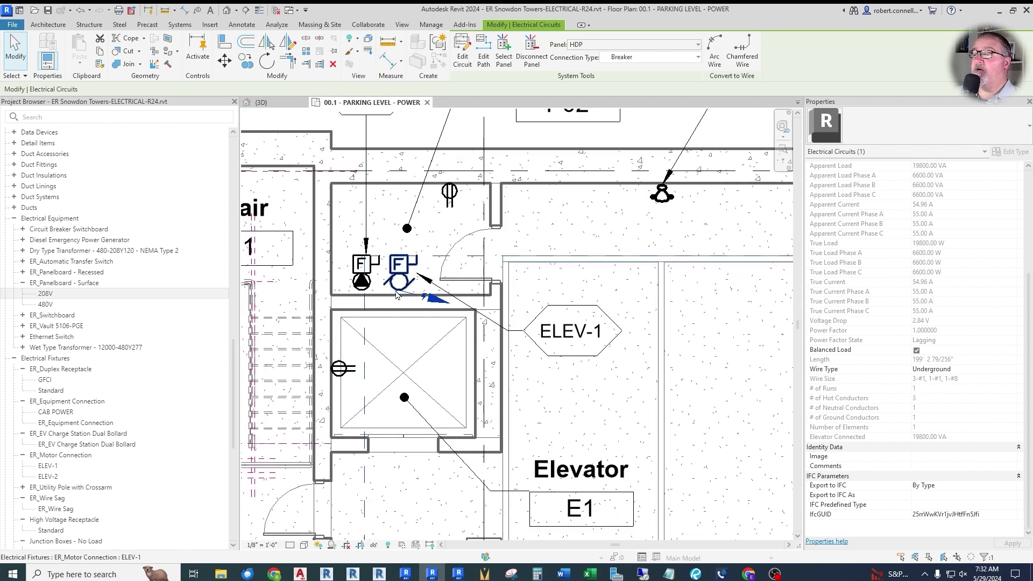
Step: Zoom into the machine room and drag the elevator home-run wire's middle grip to reshape its arc
{"action": "scroll", "coordinate": [428, 304], "scroll_direction": "up", "scroll_amount": 2}
{"action": "key", "text": "Escape"}
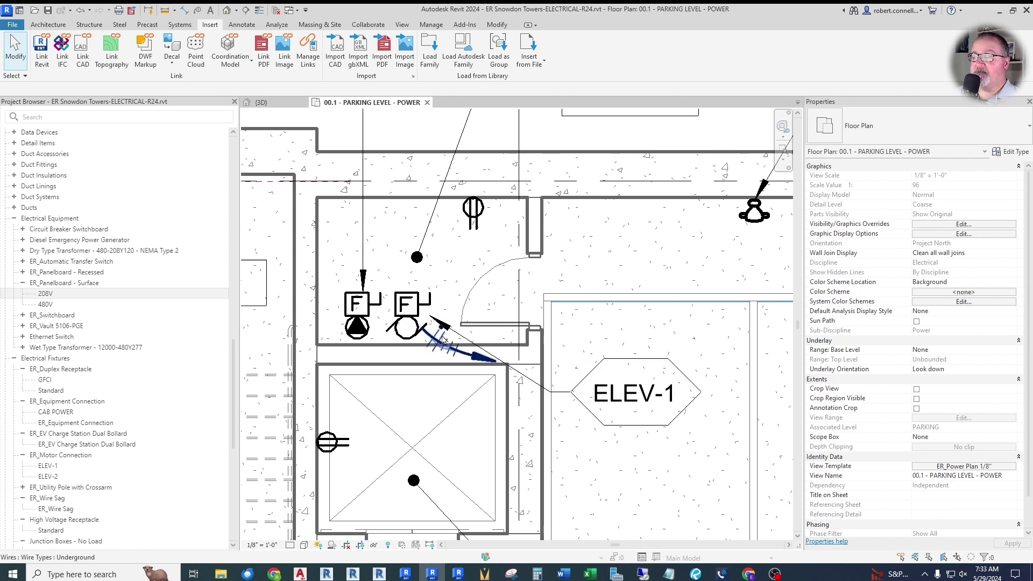
{"action": "scroll", "coordinate": [443, 340], "scroll_direction": "up", "scroll_amount": 2}
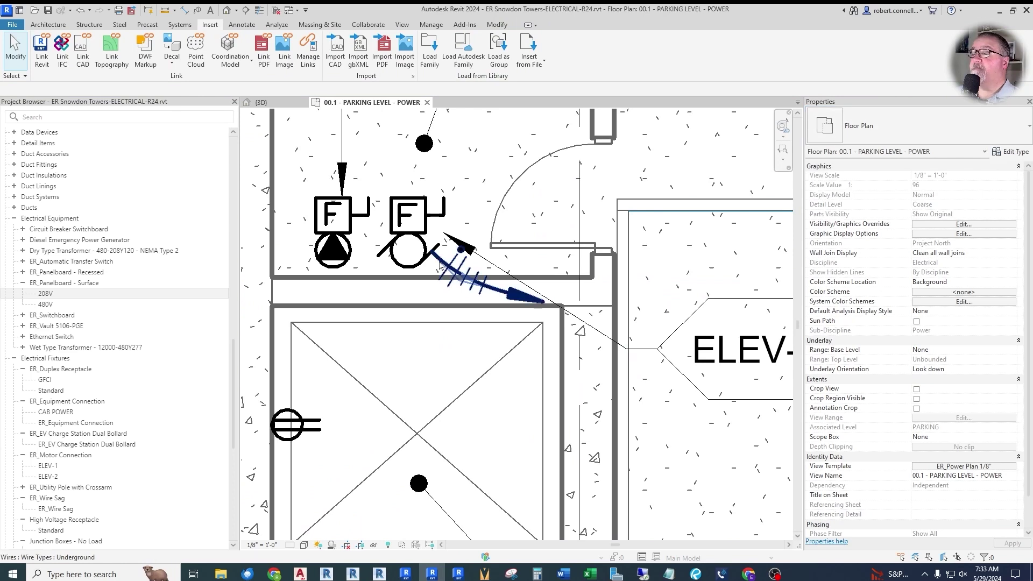
{"action": "left_click", "coordinate": [452, 269]}
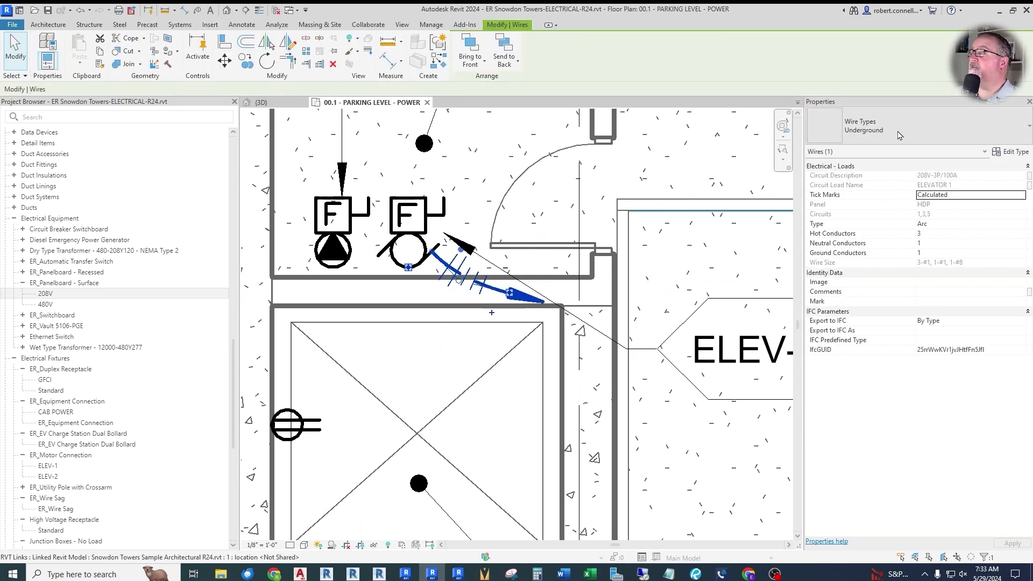
{"action": "scroll", "coordinate": [321, 272], "scroll_direction": "down", "scroll_amount": 2}
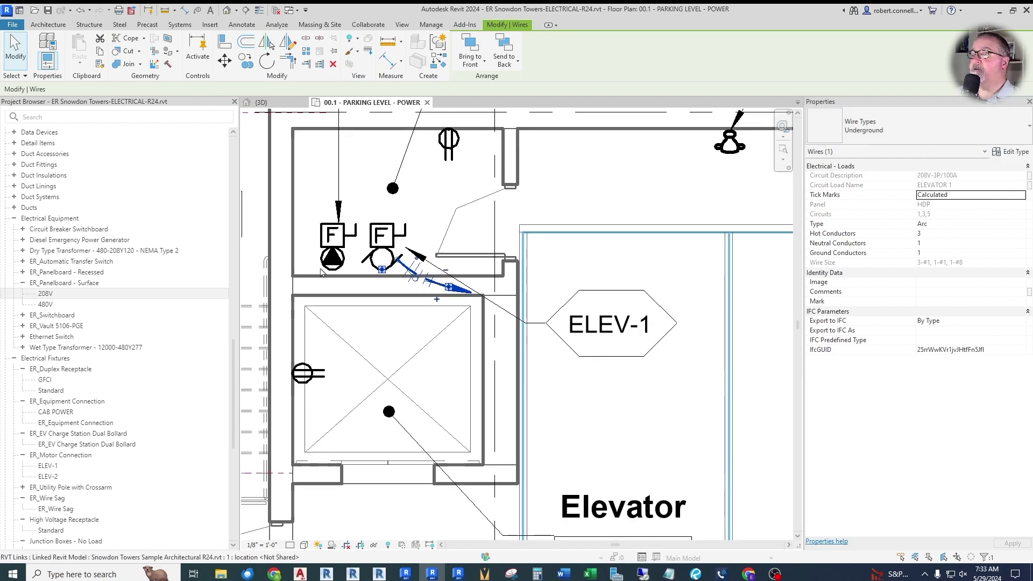
{"action": "scroll", "coordinate": [445, 251], "scroll_direction": "up", "scroll_amount": 1}
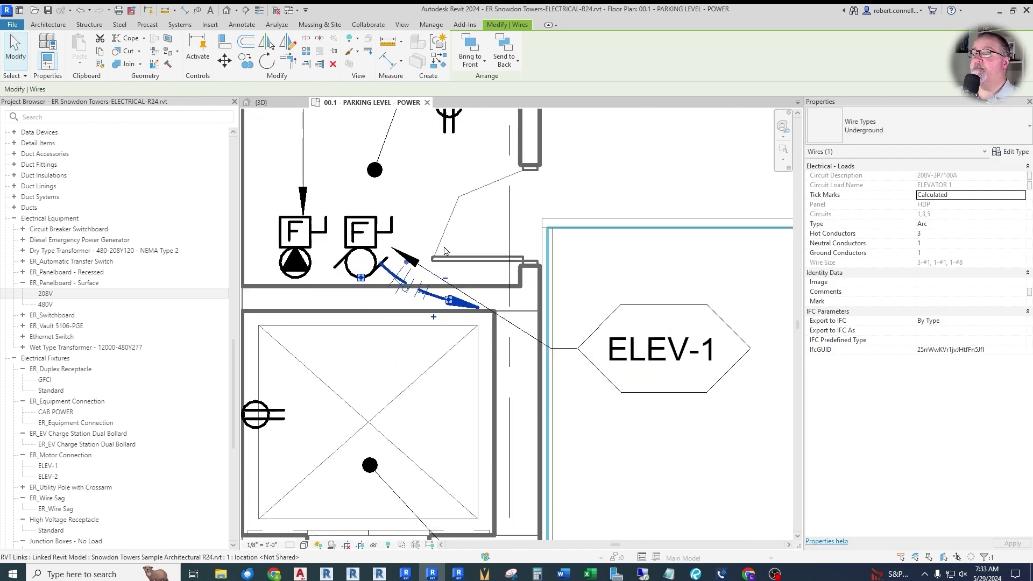
{"action": "scroll", "coordinate": [445, 251], "scroll_direction": "up", "scroll_amount": 1}
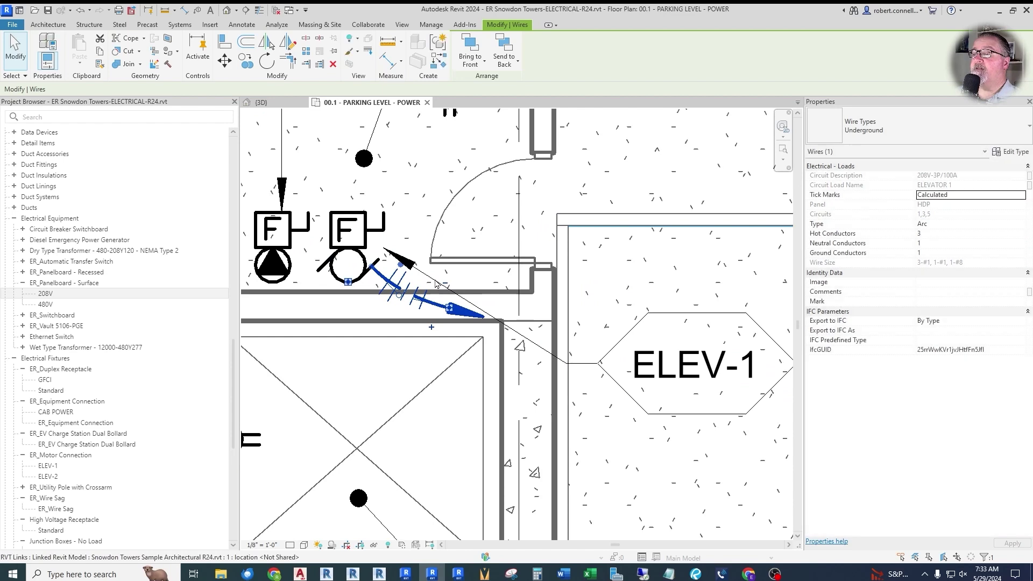
{"action": "left_click_drag", "start_coordinate": [400, 264], "coordinate": [368, 246]}
{"action": "left_click", "coordinate": [209, 24]}
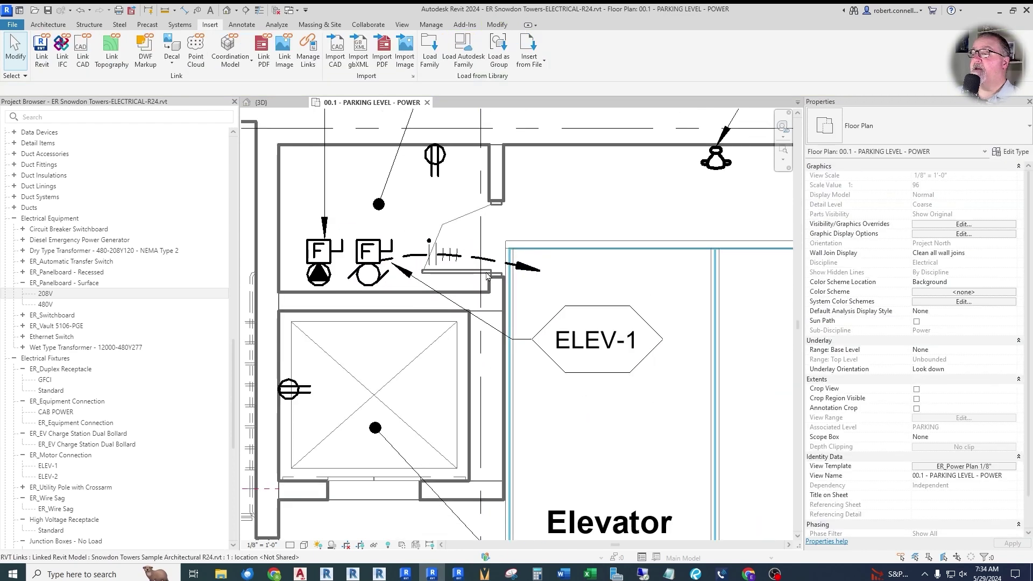
{"action": "left_click", "coordinate": [197, 10]}
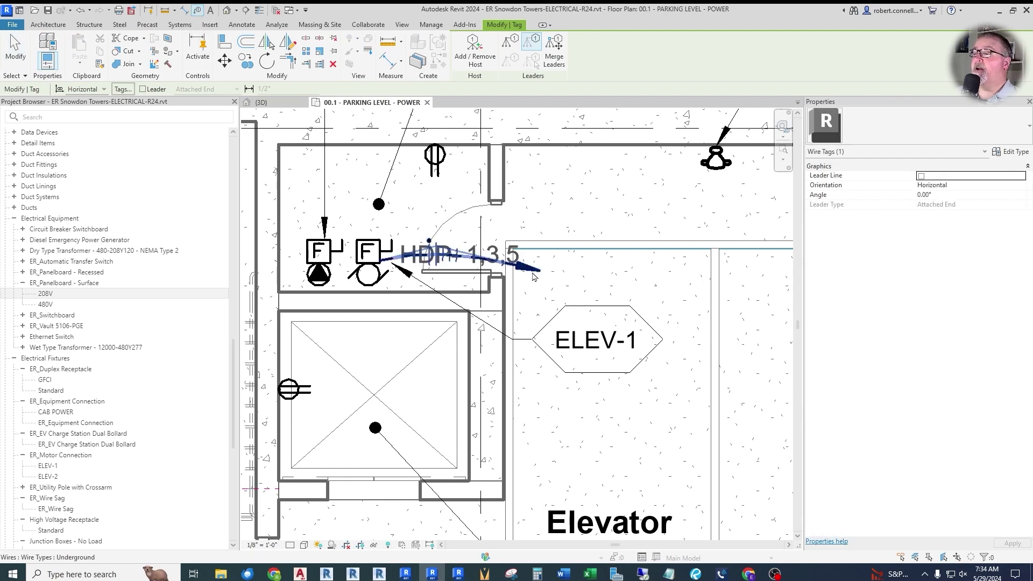
Step: Place the HDP- 1,3,5 circuit tag beside the elevator home-run wire
{"action": "left_click", "coordinate": [602, 277]}
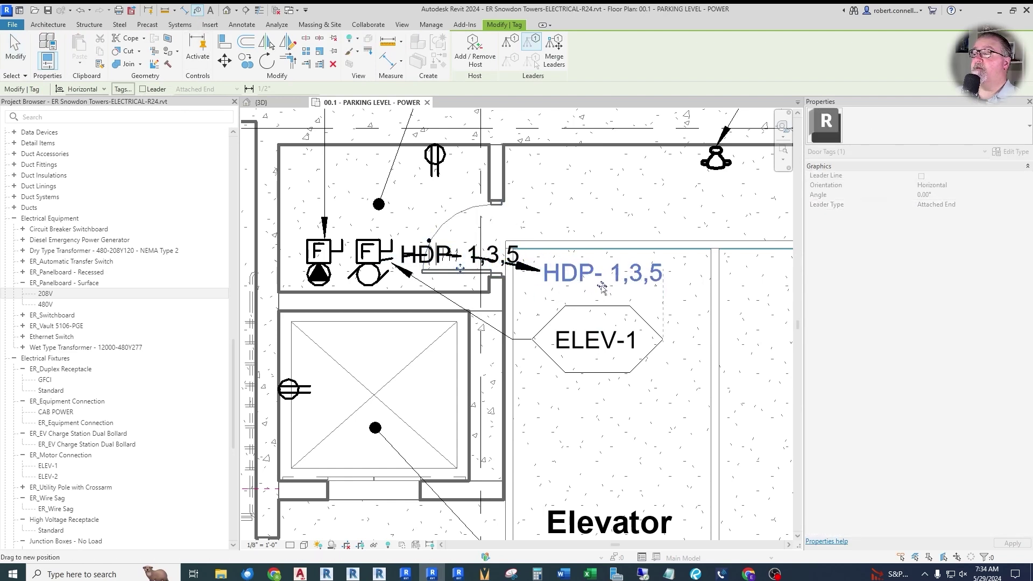
{"action": "key", "text": "Escape"}
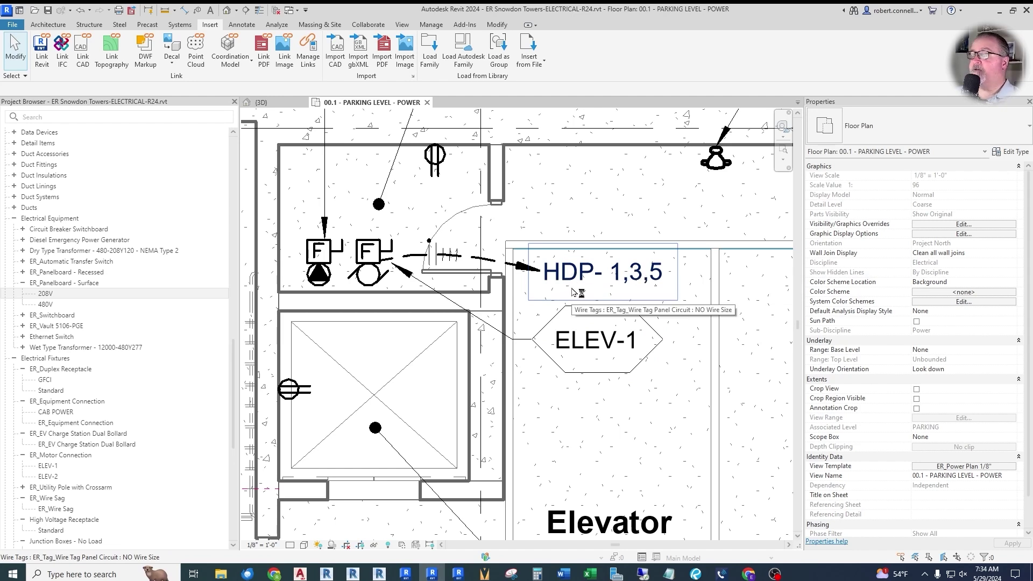
Step: Create a power circuit for the CAB POWER connection, keeping panel HDP
{"action": "scroll", "coordinate": [408, 219], "scroll_direction": "down", "scroll_amount": 2}
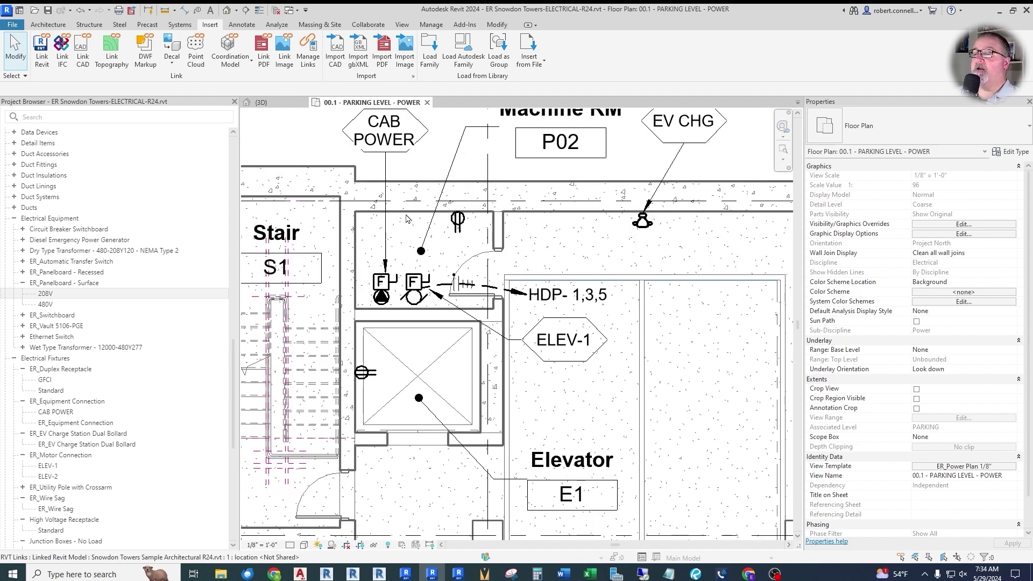
{"action": "scroll", "coordinate": [404, 204], "scroll_direction": "up", "scroll_amount": 1}
{"action": "scroll", "coordinate": [436, 226], "scroll_direction": "down", "scroll_amount": 1}
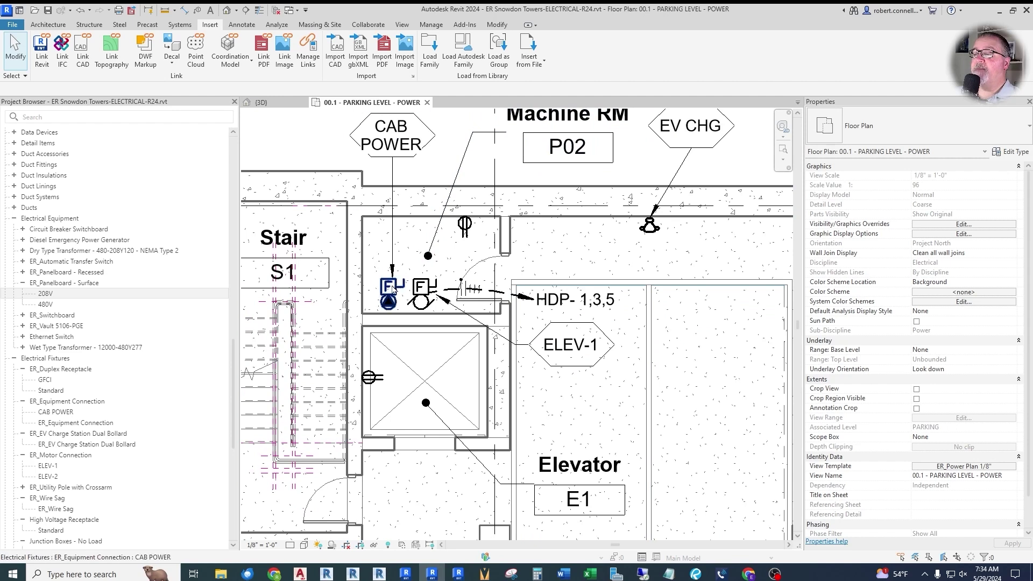
{"action": "left_click", "coordinate": [388, 303]}
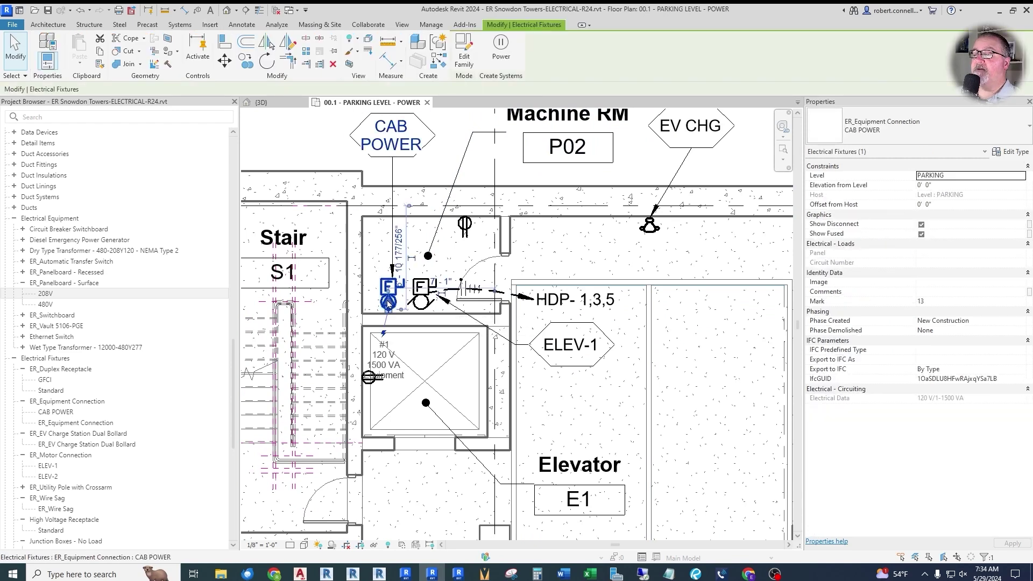
{"action": "left_click", "coordinate": [501, 48]}
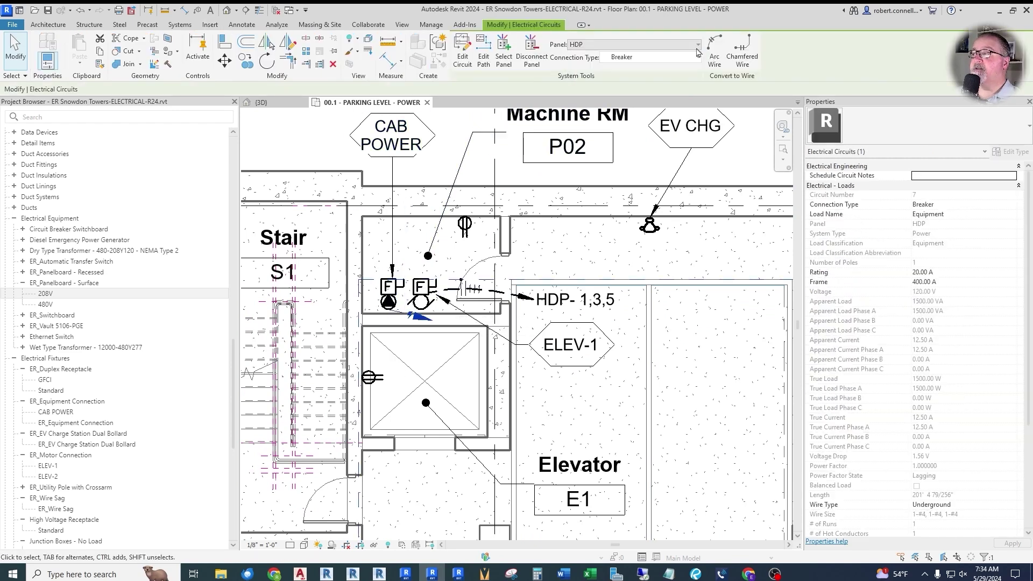
{"action": "left_click", "coordinate": [643, 45]}
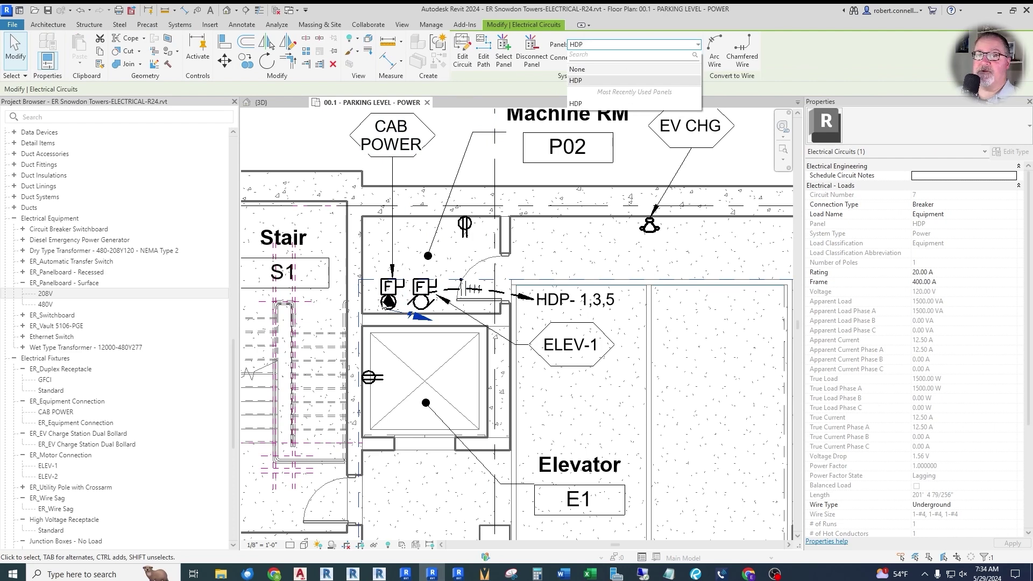
{"action": "left_click", "coordinate": [624, 50]}
{"action": "left_click", "coordinate": [626, 50]}
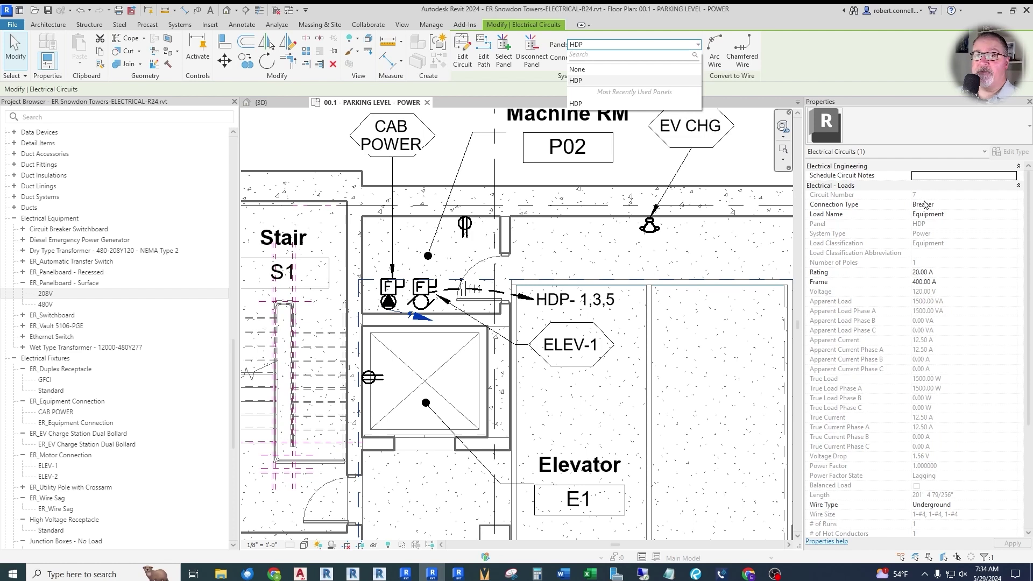
Step: Set the cab power circuit's load name to ELEV 1 CAB POWER and apply it
{"action": "left_click", "coordinate": [958, 215]}
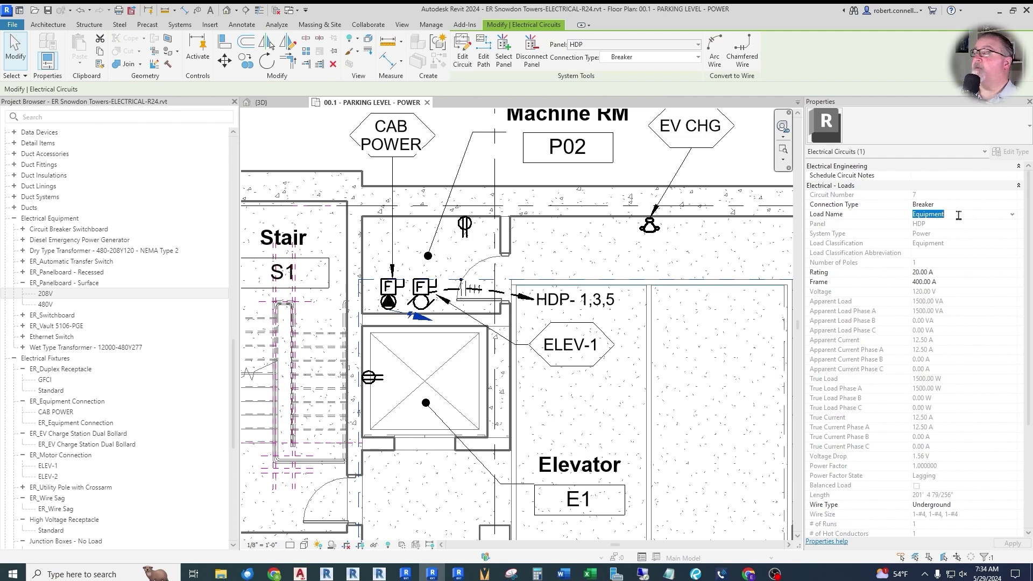
{"action": "type", "text": "ELEV 1"}
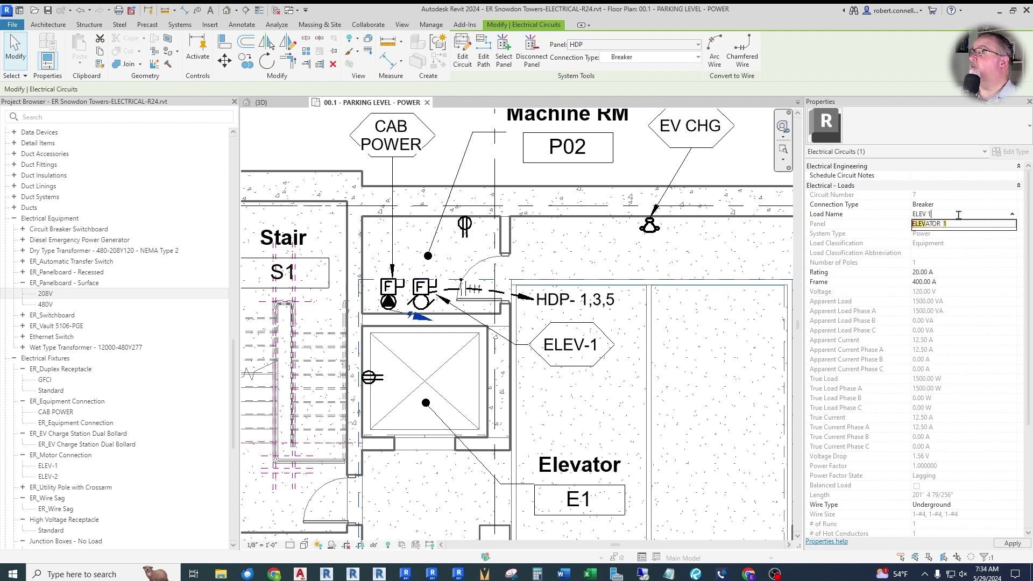
{"action": "type", "text": " CAB POWER"}
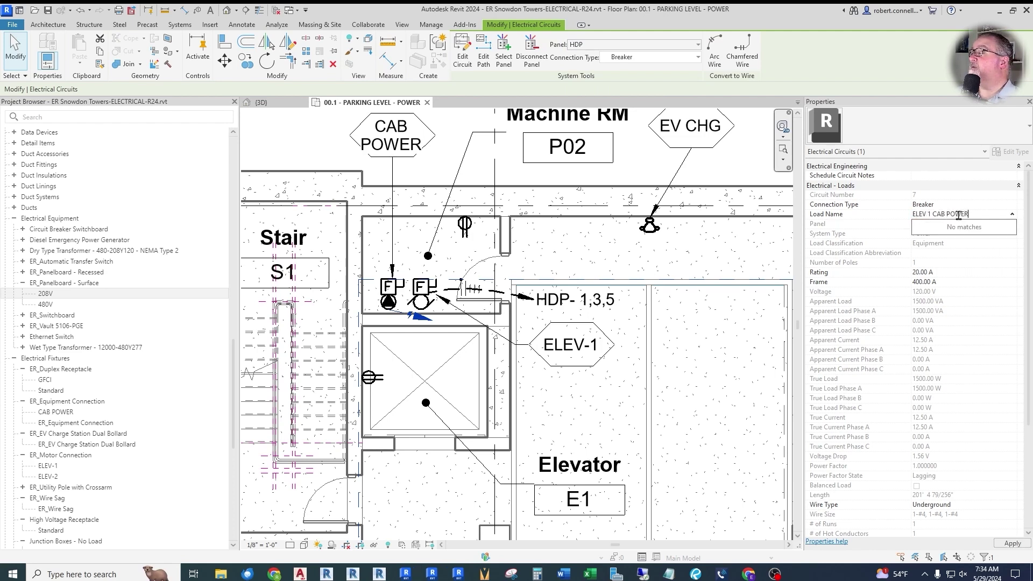
{"action": "key", "text": "Return"}
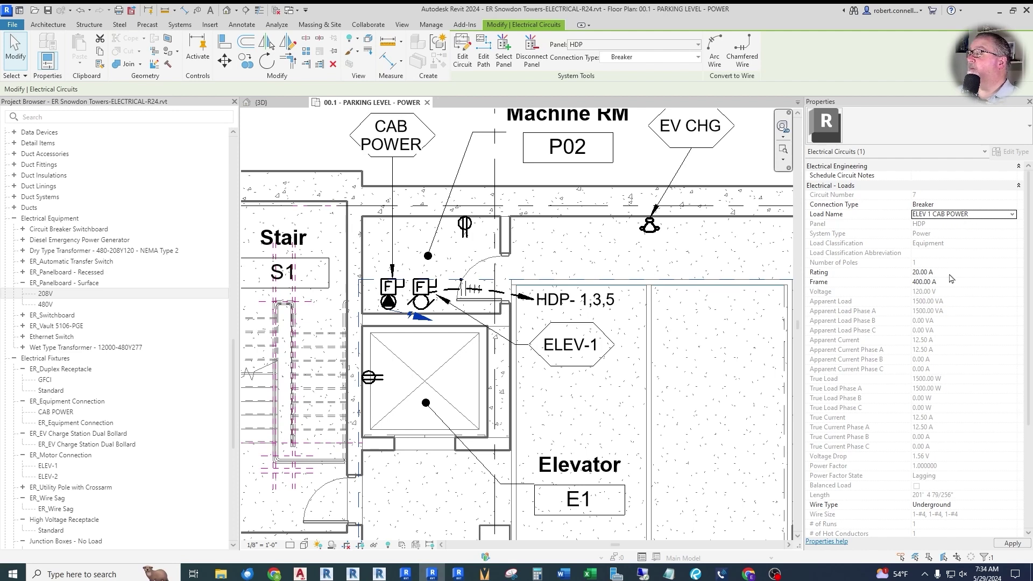
{"action": "left_click", "coordinate": [1005, 545]}
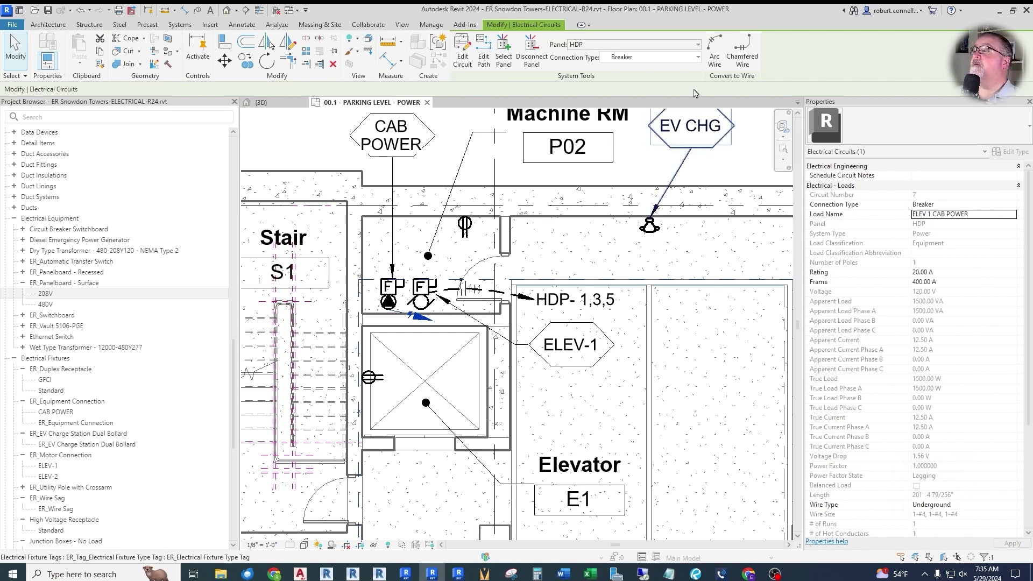
Step: Curve the CAB POWER home-run wire into an arc and connect its end to the equipment
{"action": "left_click", "coordinate": [425, 317]}
{"action": "scroll", "coordinate": [435, 323], "scroll_direction": "up", "scroll_amount": 2}
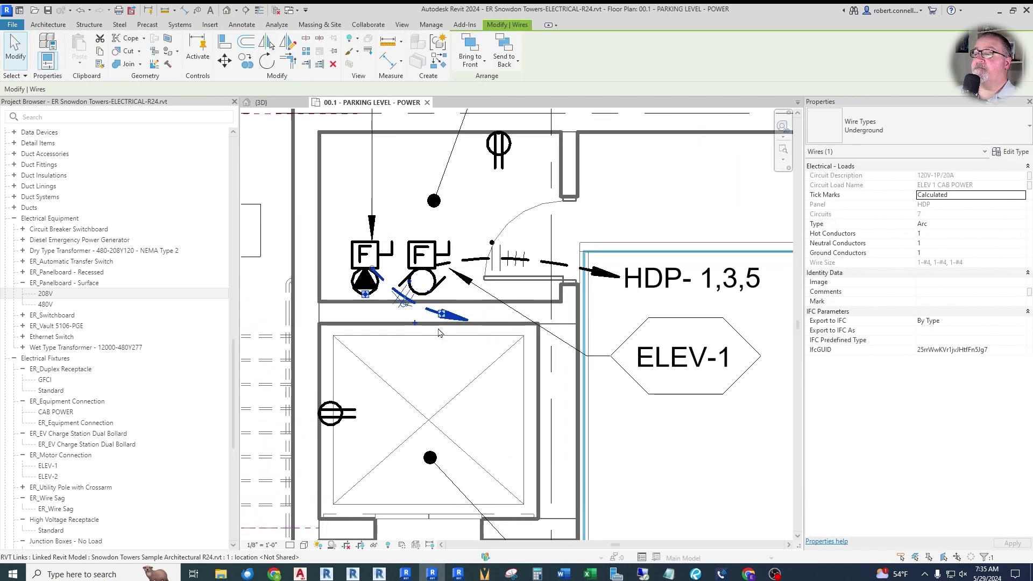
{"action": "scroll", "coordinate": [437, 326], "scroll_direction": "down", "scroll_amount": 1}
{"action": "left_click_drag", "start_coordinate": [438, 326], "coordinate": [526, 259]}
{"action": "left_click_drag", "start_coordinate": [433, 310], "coordinate": [452, 264]}
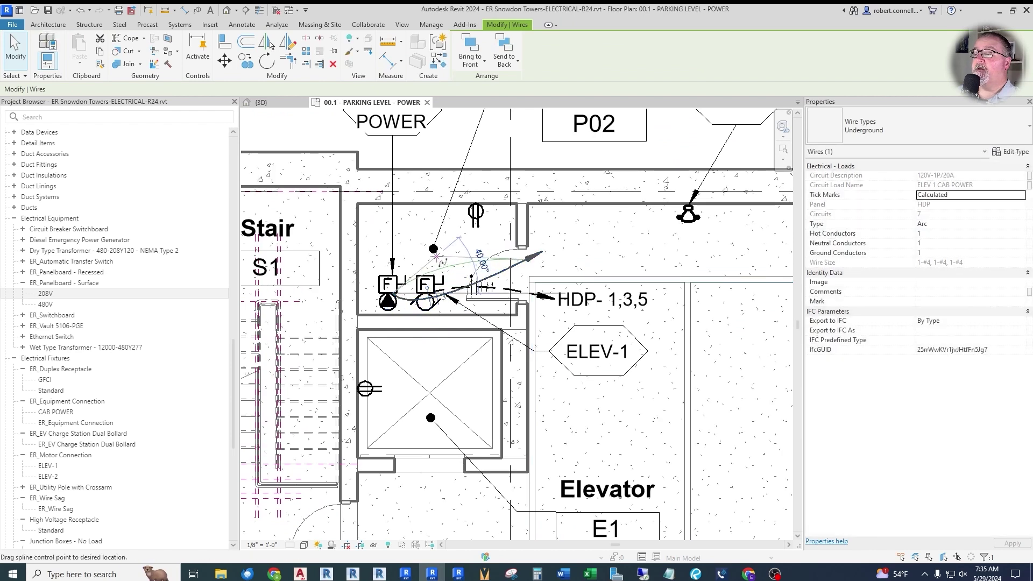
{"action": "left_click_drag", "start_coordinate": [403, 294], "coordinate": [490, 295]}
Step: Tag the cab power wire HDP- 7 with TG, placing the tag beside the wire arrow
{"action": "key", "text": "t"}
{"action": "key", "text": "g"}
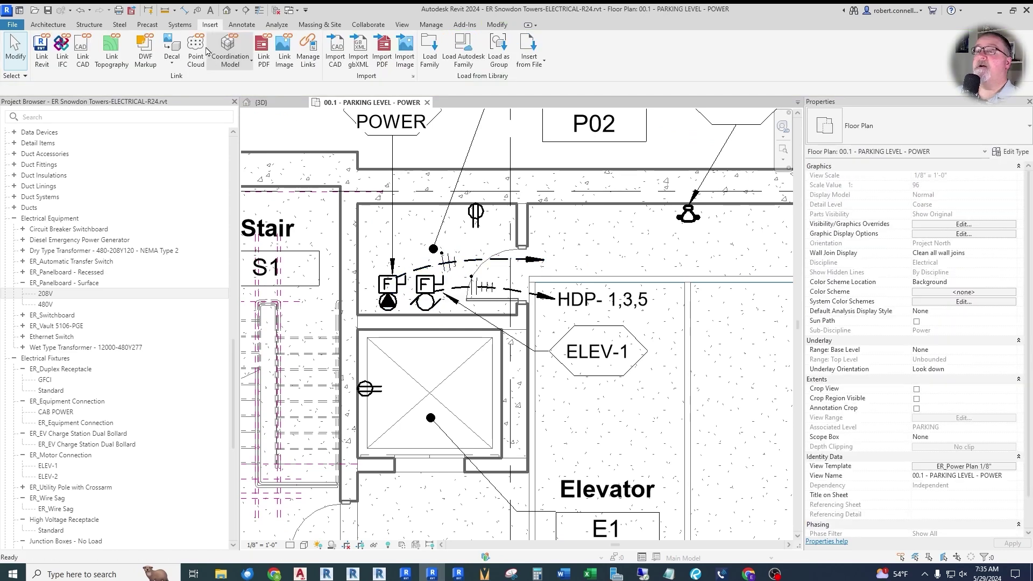
{"action": "left_click", "coordinate": [468, 264]}
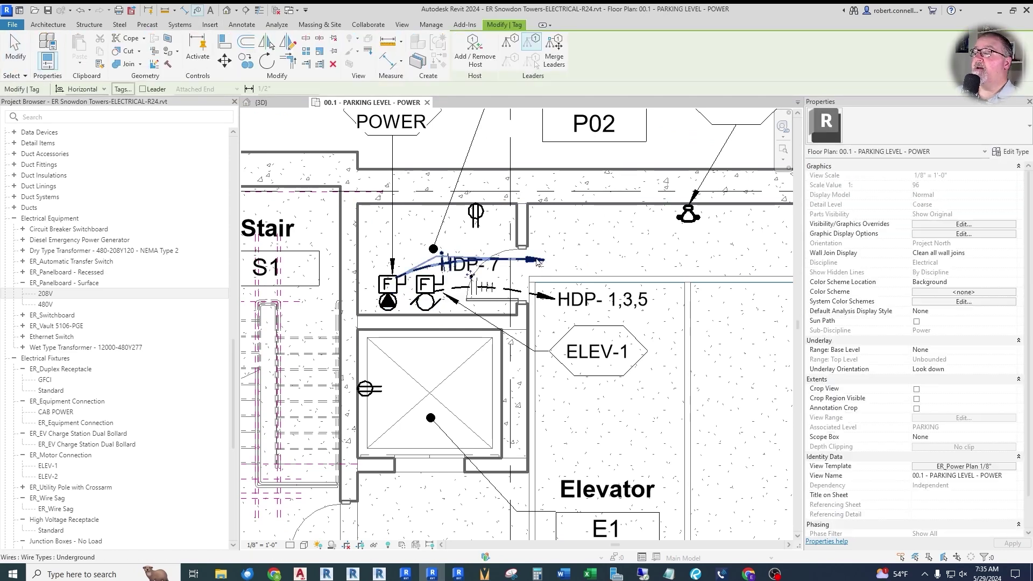
{"action": "left_click_drag", "start_coordinate": [470, 272], "coordinate": [579, 269]}
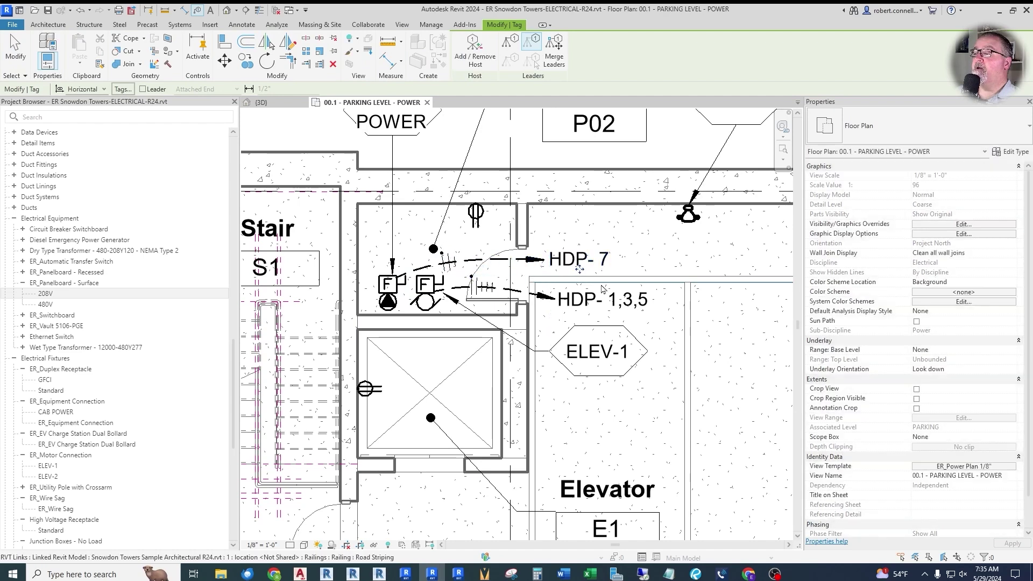
{"action": "key", "text": "Escape"}
{"action": "scroll", "coordinate": [579, 269], "scroll_direction": "down", "scroll_amount": 2}
{"action": "scroll", "coordinate": [418, 284], "scroll_direction": "up", "scroll_amount": 2}
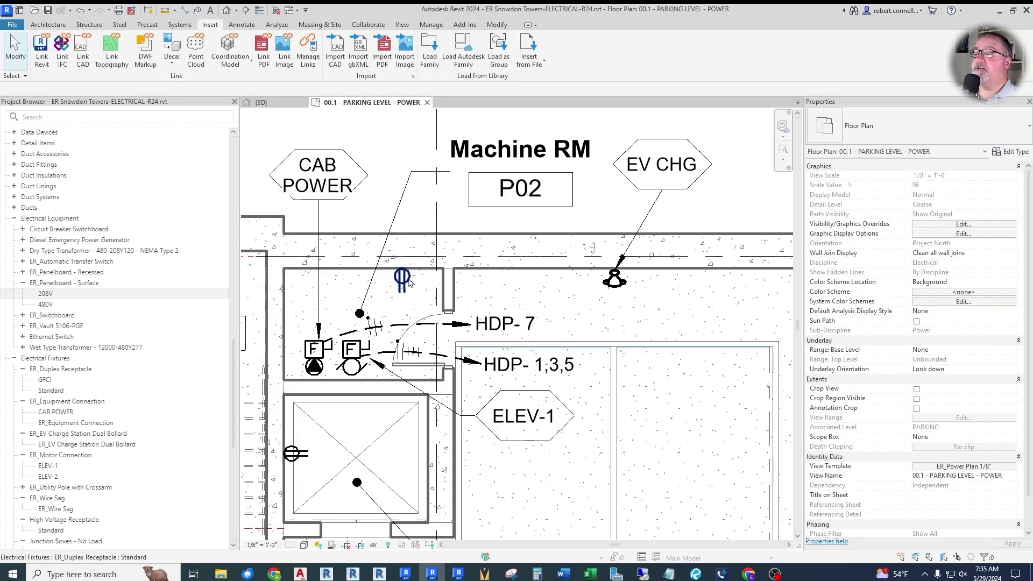
{"action": "left_click", "coordinate": [409, 279]}
Step: Create a power circuit for the Machine RM receptacle and name its load REC - MACH RM P02
{"action": "left_click", "coordinate": [625, 53]}
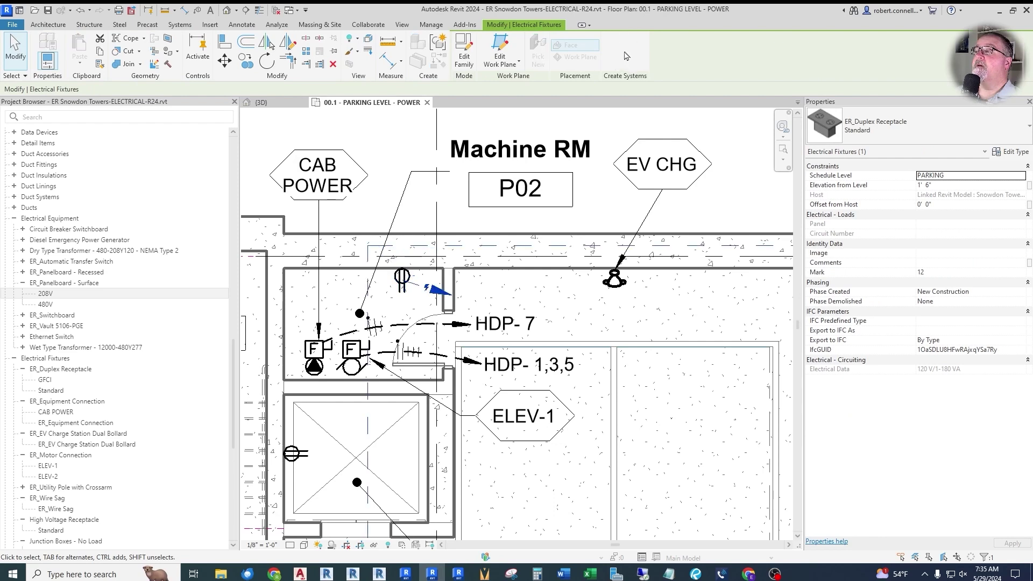
{"action": "left_click", "coordinate": [953, 215]}
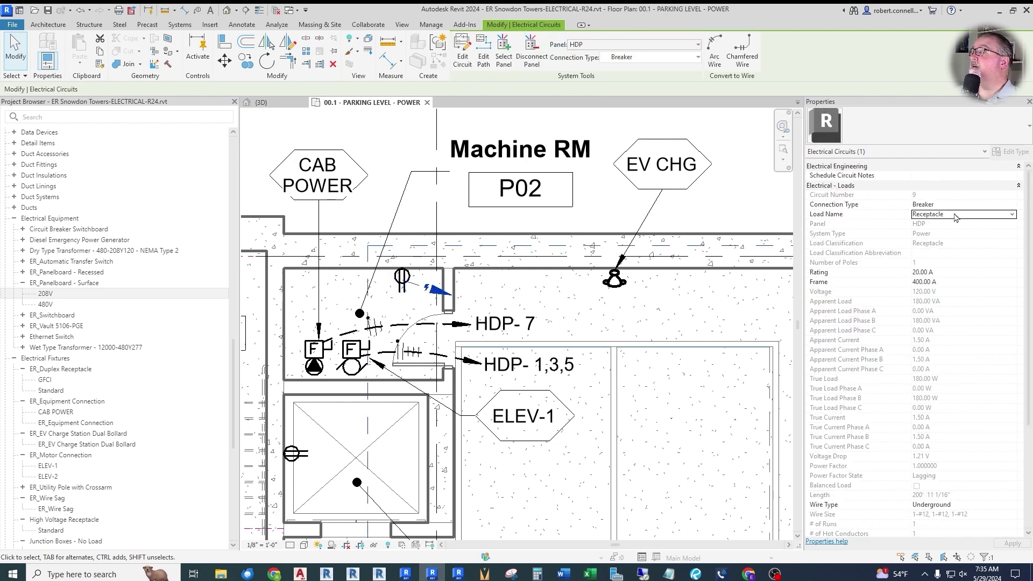
{"action": "type", "text": "REC"}
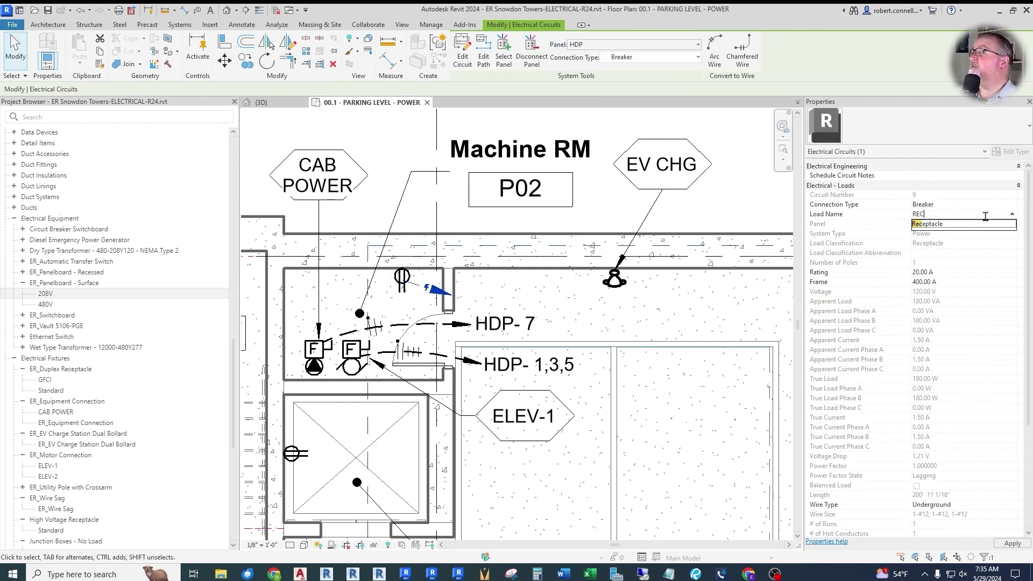
{"action": "type", "text": " - ELEV"}
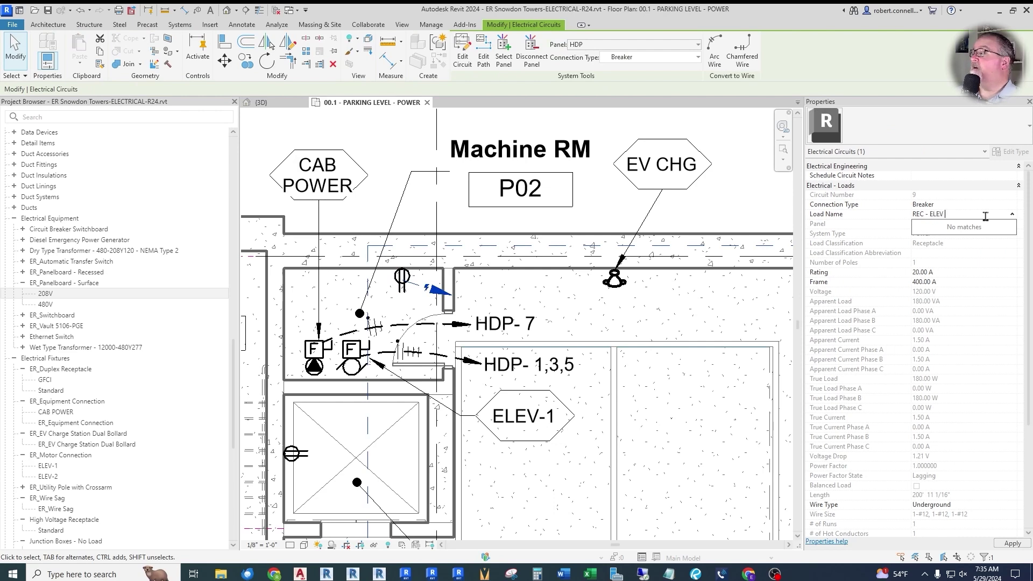
{"action": "type", "text": " 1"}
{"action": "key", "text": "Return"}
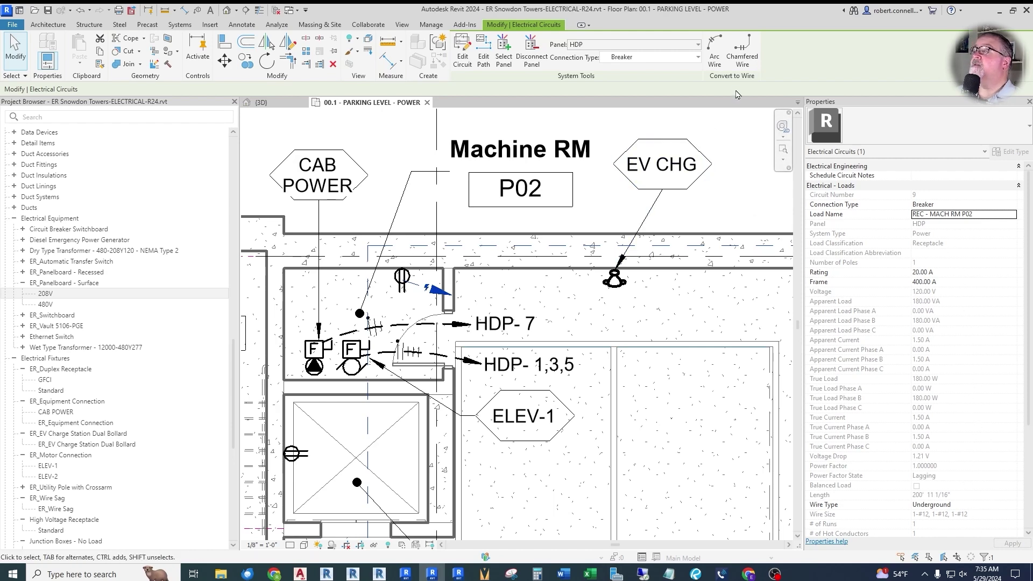
Step: Convert the receptacle circuit path to an arc home run wire and extend its arrow end
{"action": "left_click", "coordinate": [714, 50]}
{"action": "scroll", "coordinate": [474, 292], "scroll_direction": "up", "scroll_amount": 2}
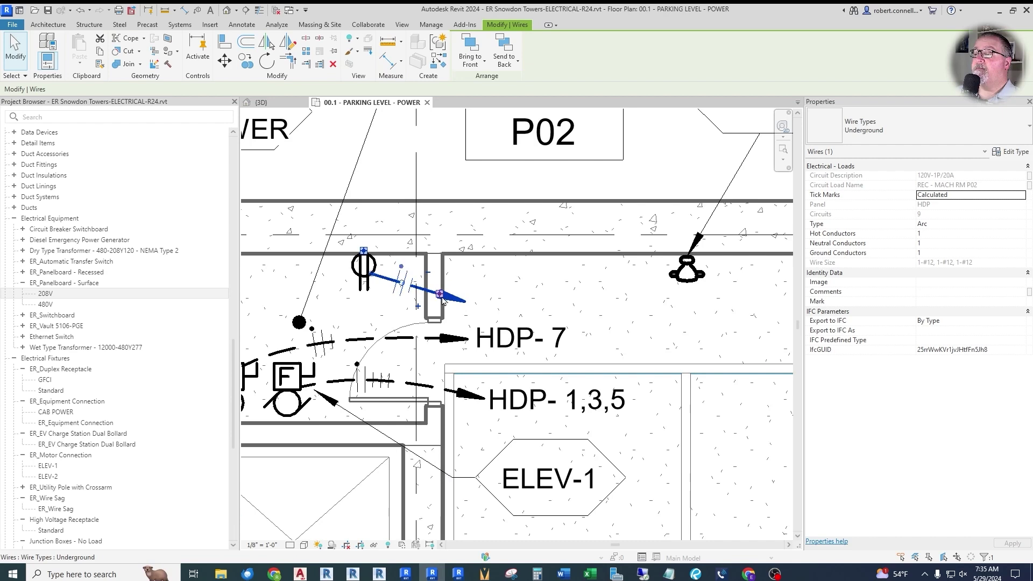
{"action": "left_click_drag", "start_coordinate": [440, 294], "coordinate": [467, 287]}
{"action": "key", "text": "Escape"}
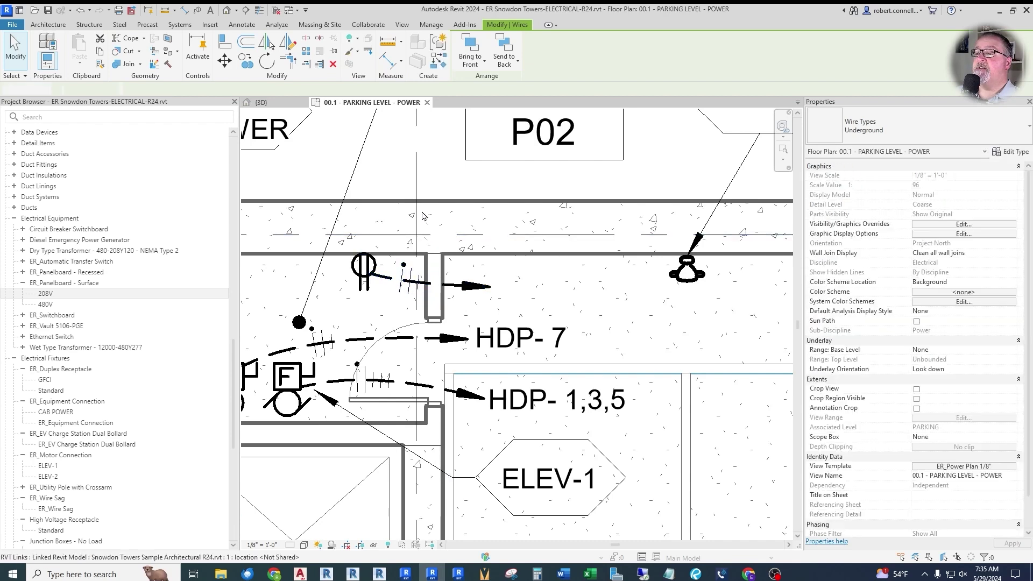
{"action": "left_click", "coordinate": [205, 23]}
Step: Tag the home run wire by category and place the HDP-9 tag beside its arrow
{"action": "left_click", "coordinate": [197, 10]}
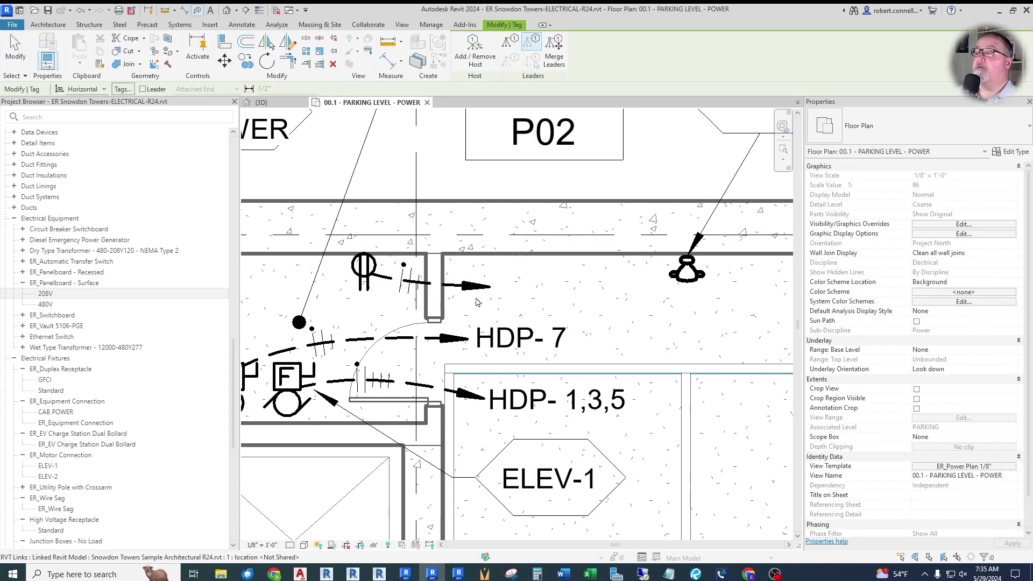
{"action": "left_click", "coordinate": [448, 297]}
{"action": "left_click_drag", "start_coordinate": [448, 297], "coordinate": [541, 302]}
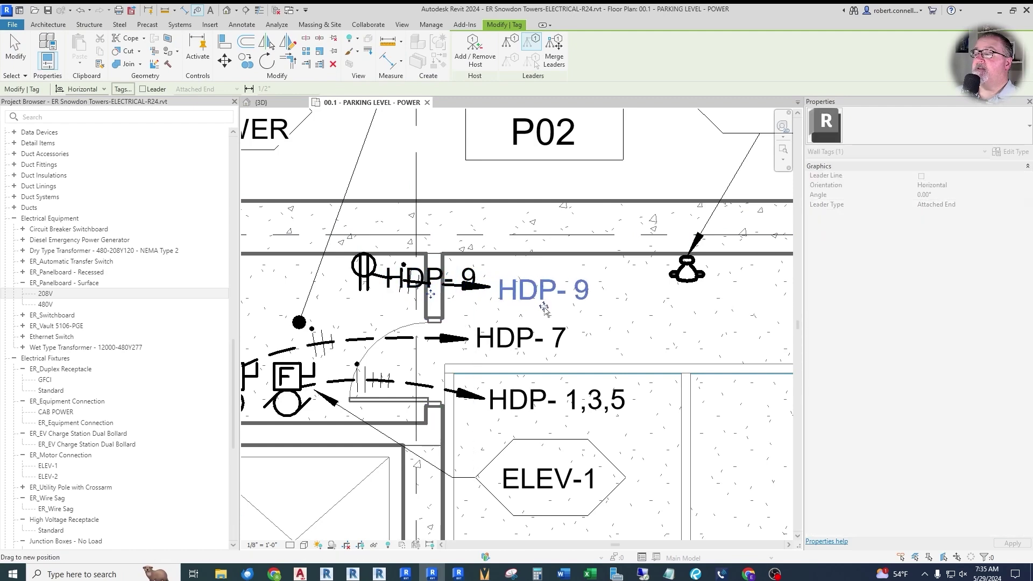
{"action": "key", "text": "Escape"}
{"action": "scroll", "coordinate": [358, 218], "scroll_direction": "down", "scroll_amount": 3}
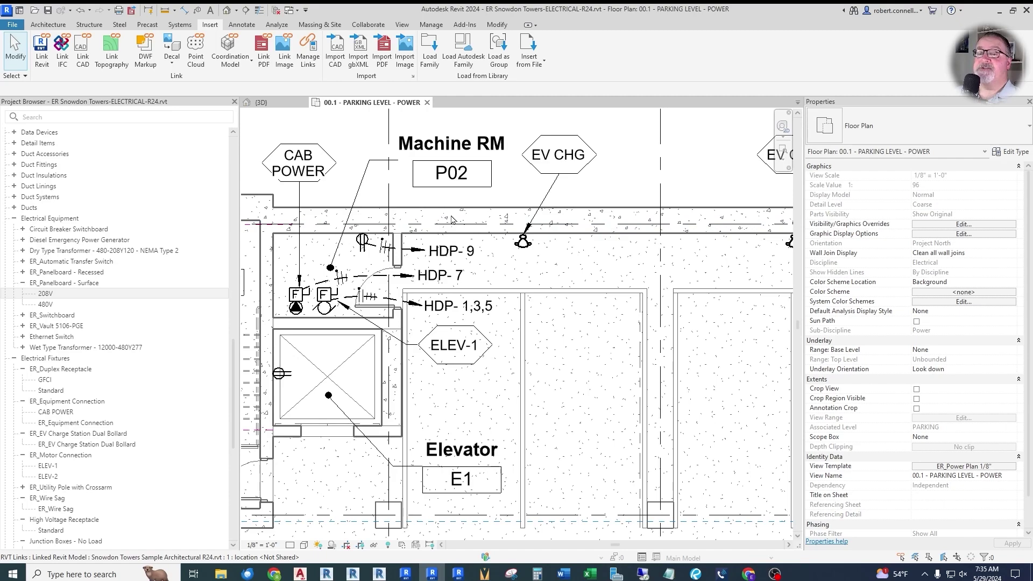
Step: Generate the Branch Panel schedule for panel HDP from Analyze > Panel Schedules and open it
{"action": "scroll", "coordinate": [495, 209], "scroll_direction": "down", "scroll_amount": 5}
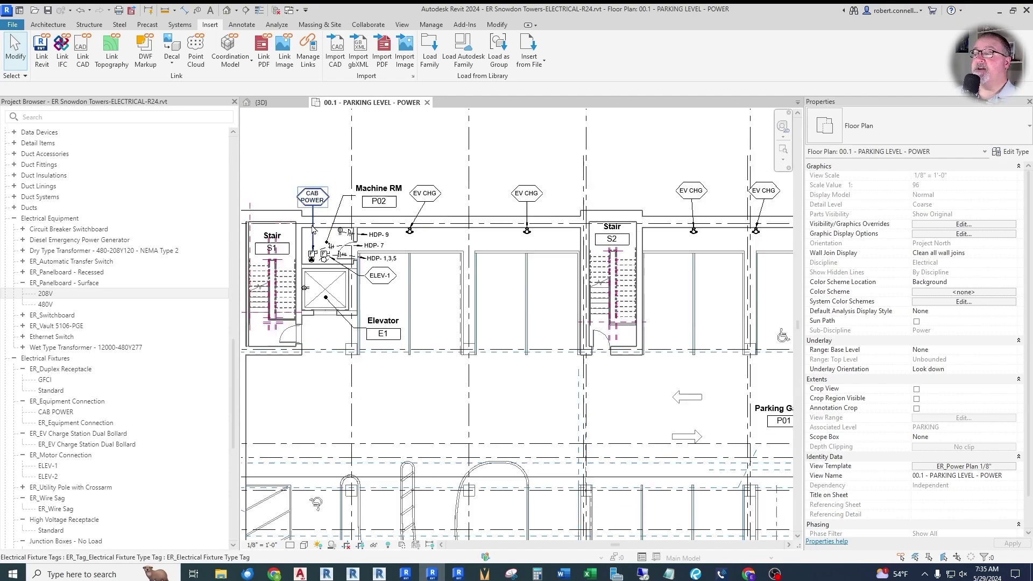
{"action": "scroll", "coordinate": [441, 326], "scroll_direction": "up", "scroll_amount": 3}
{"action": "scroll", "coordinate": [441, 326], "scroll_direction": "up", "scroll_amount": 4}
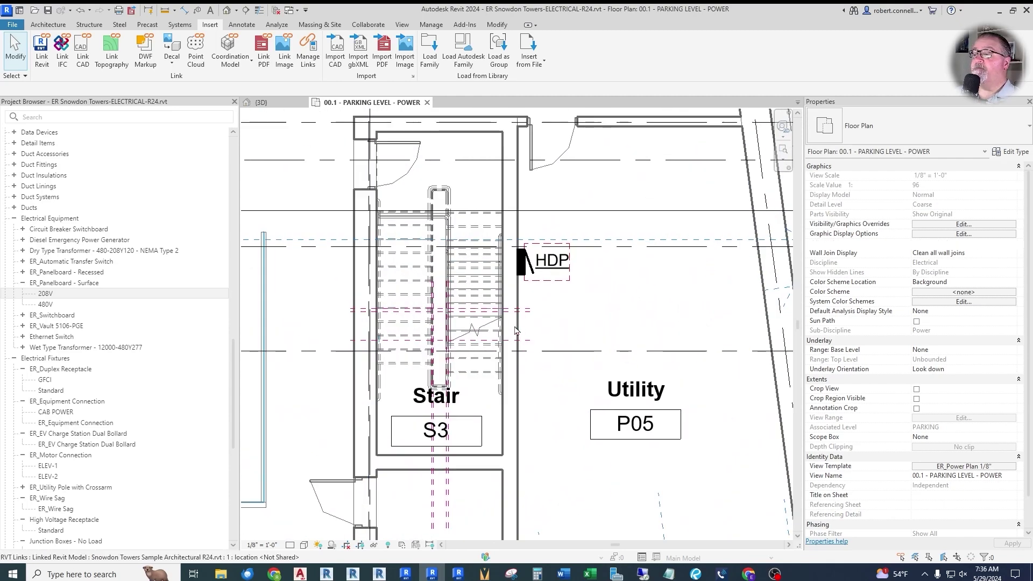
{"action": "left_click", "coordinate": [522, 262]}
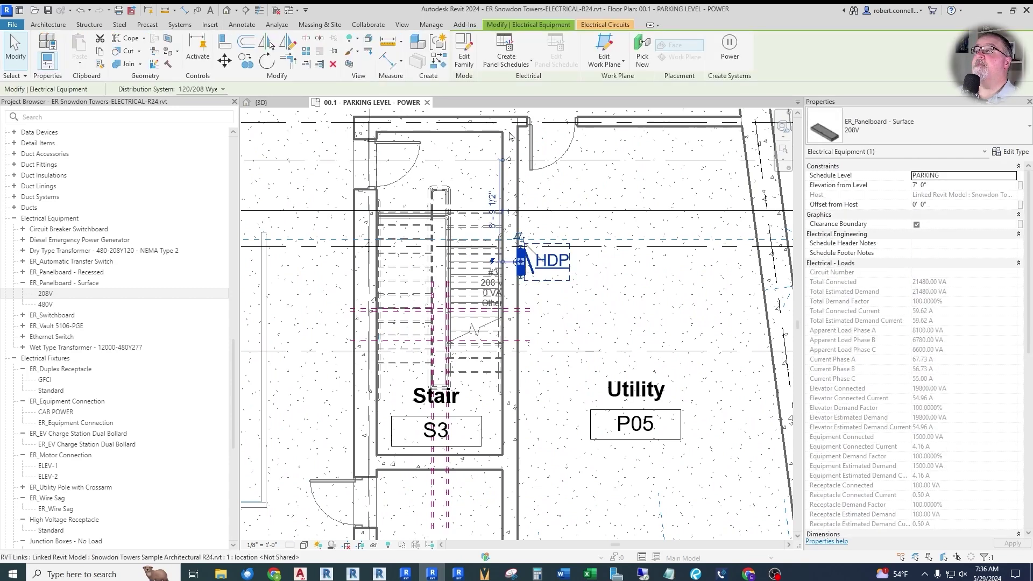
{"action": "key", "text": "Escape"}
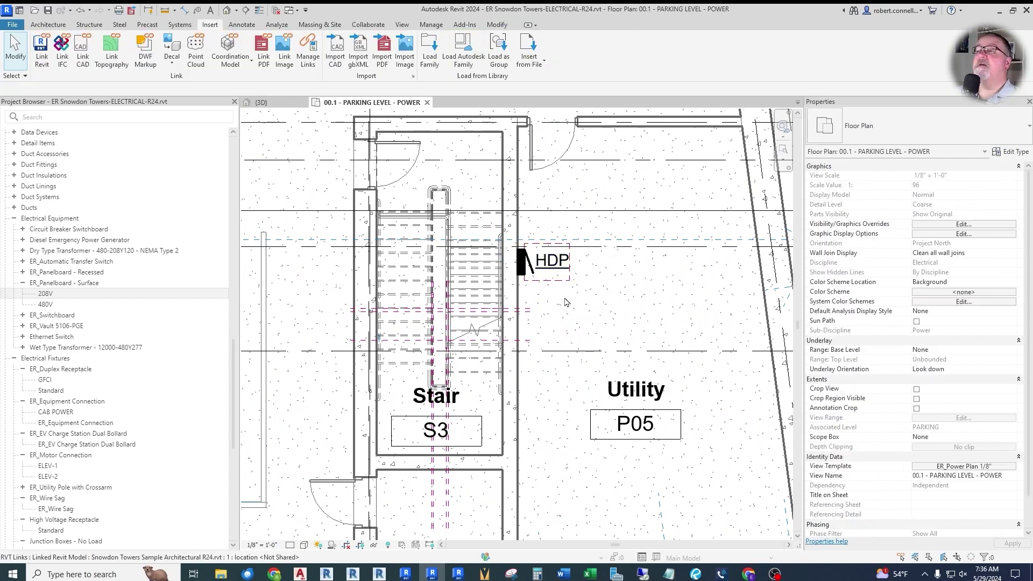
{"action": "left_click", "coordinate": [277, 24]}
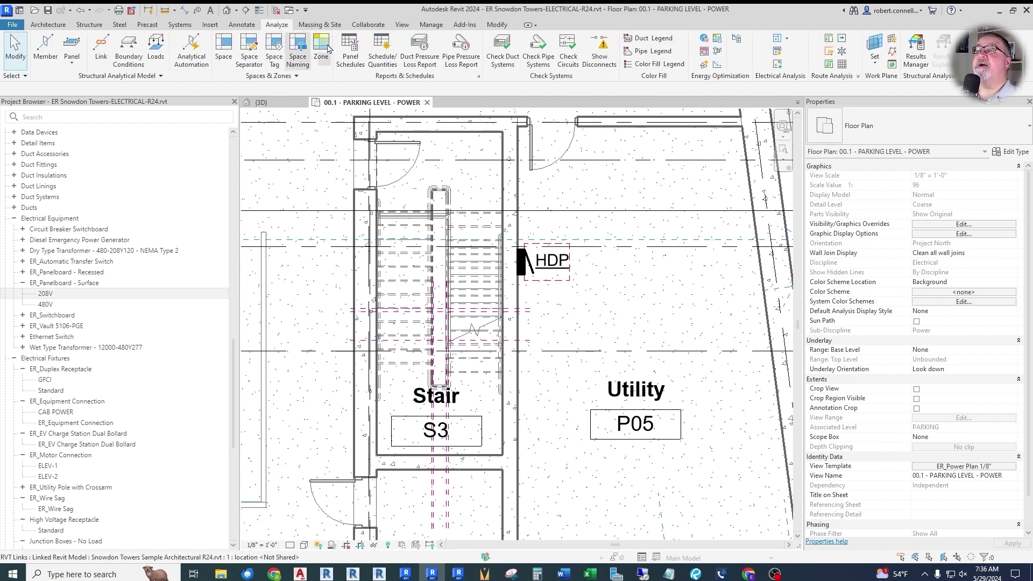
{"action": "left_click", "coordinate": [350, 51]}
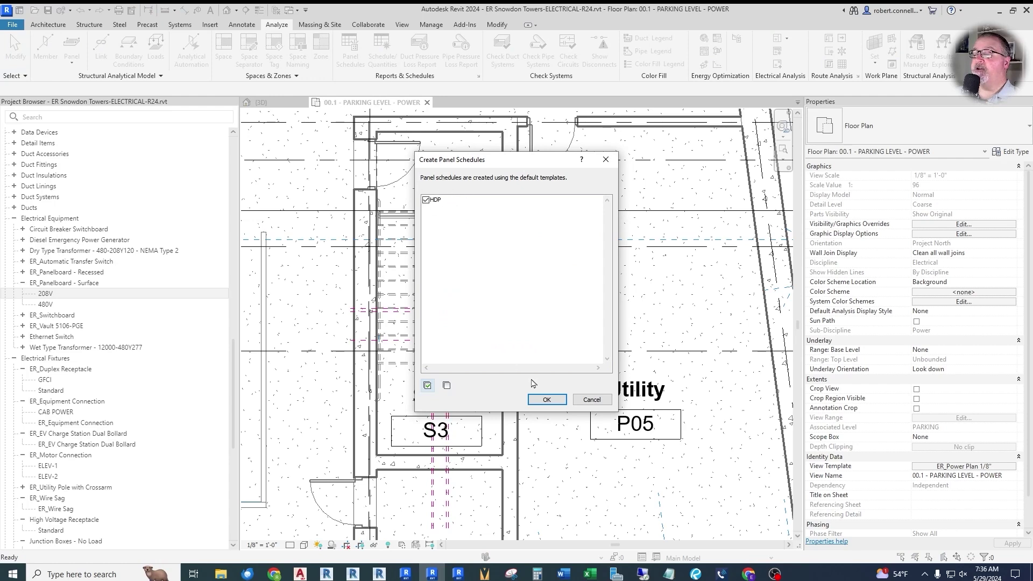
{"action": "left_click", "coordinate": [540, 399]}
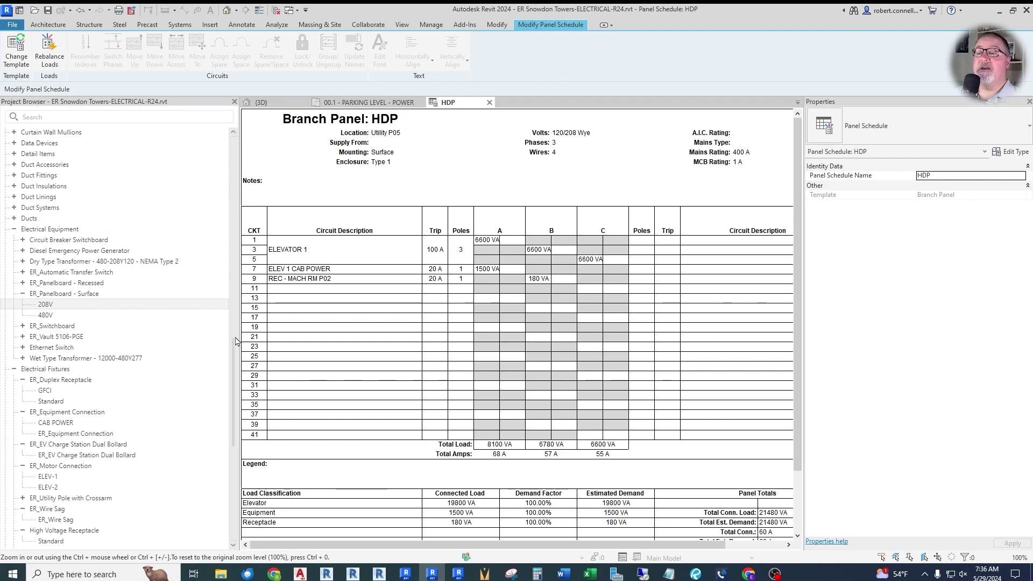
Step: Expand Panel Schedules in the Project Browser and scroll the HDP schedule to its 21480 VA total
{"action": "left_click_drag", "start_coordinate": [232, 363], "coordinate": [247, 264]}
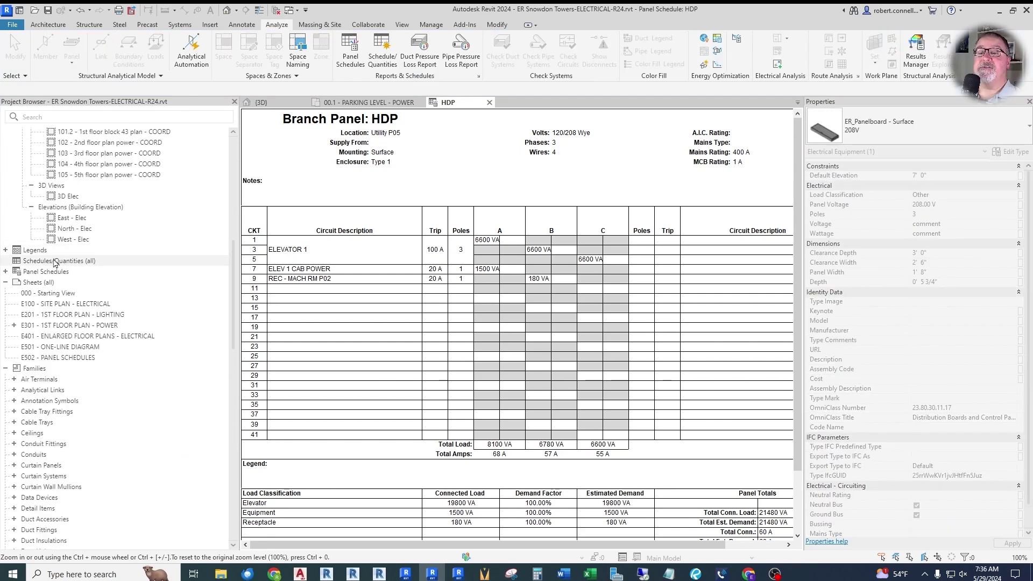
{"action": "double_click", "coordinate": [12, 273]}
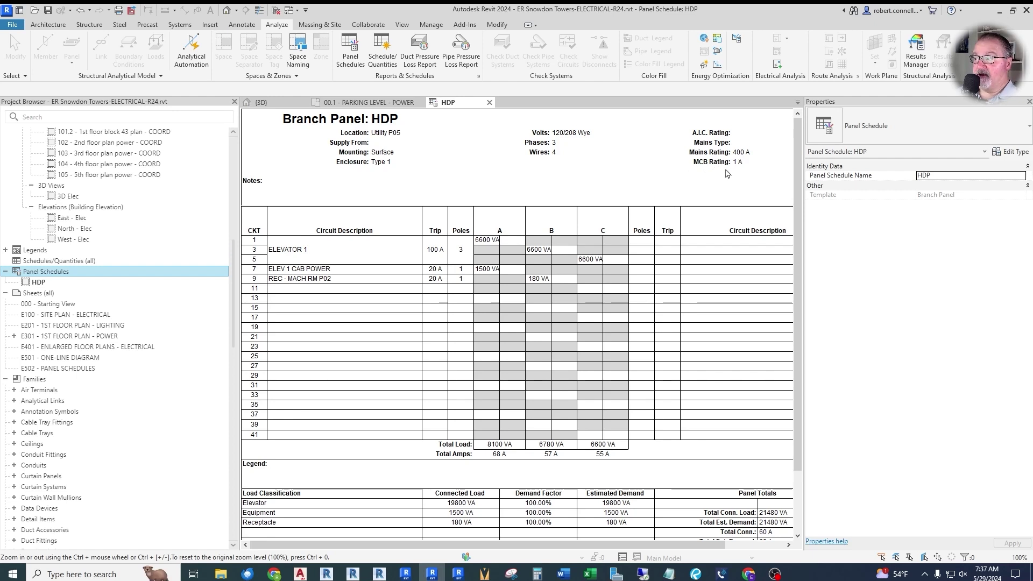
{"action": "scroll", "coordinate": [559, 186], "scroll_direction": "down", "scroll_amount": 3}
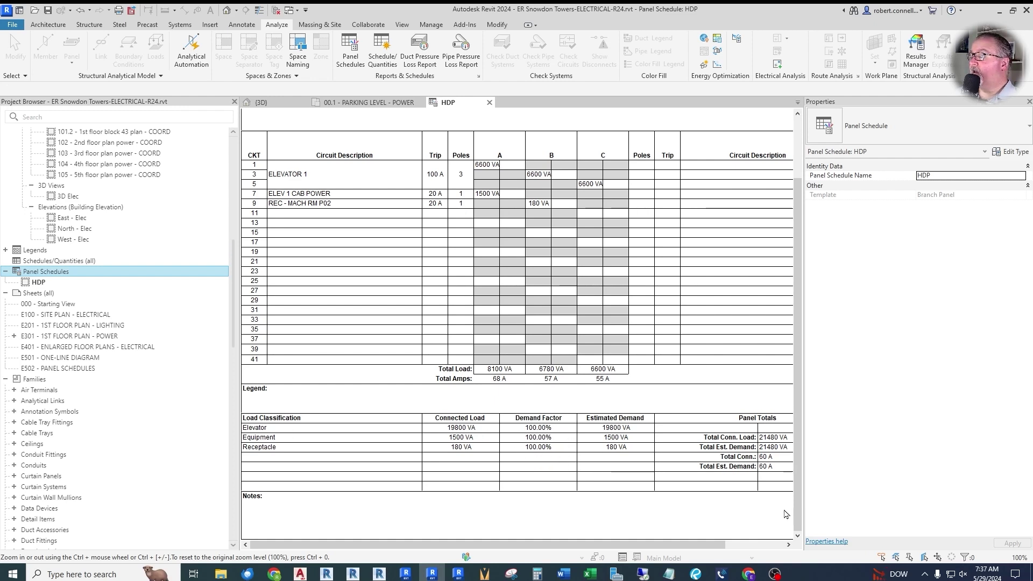
Step: Resize the Properties palette and zoom the HDP schedule to fit circuits 1–42 and the totals
{"action": "left_click_drag", "start_coordinate": [804, 496], "coordinate": [915, 497]}
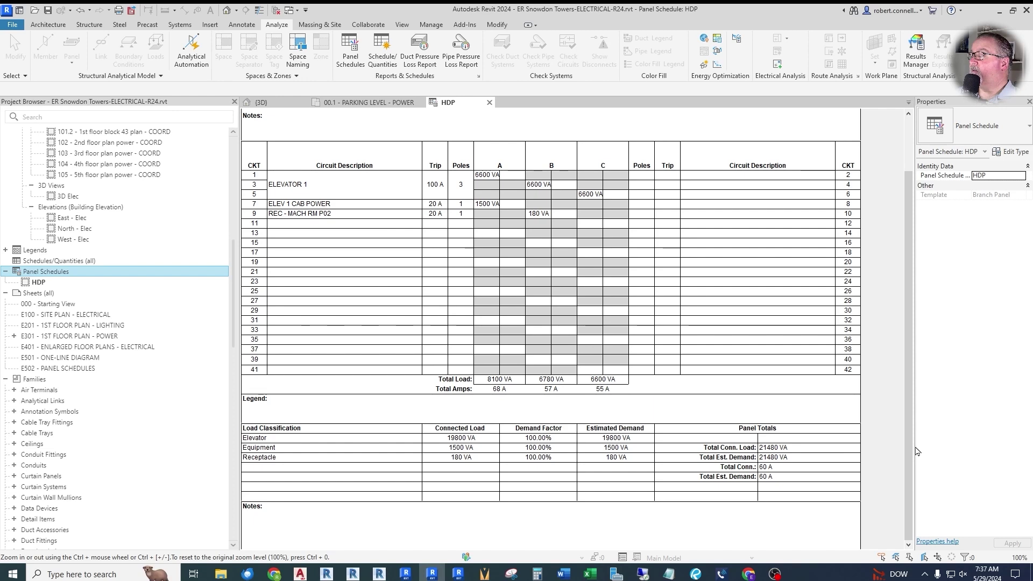
{"action": "left_click_drag", "start_coordinate": [915, 447], "coordinate": [889, 441]}
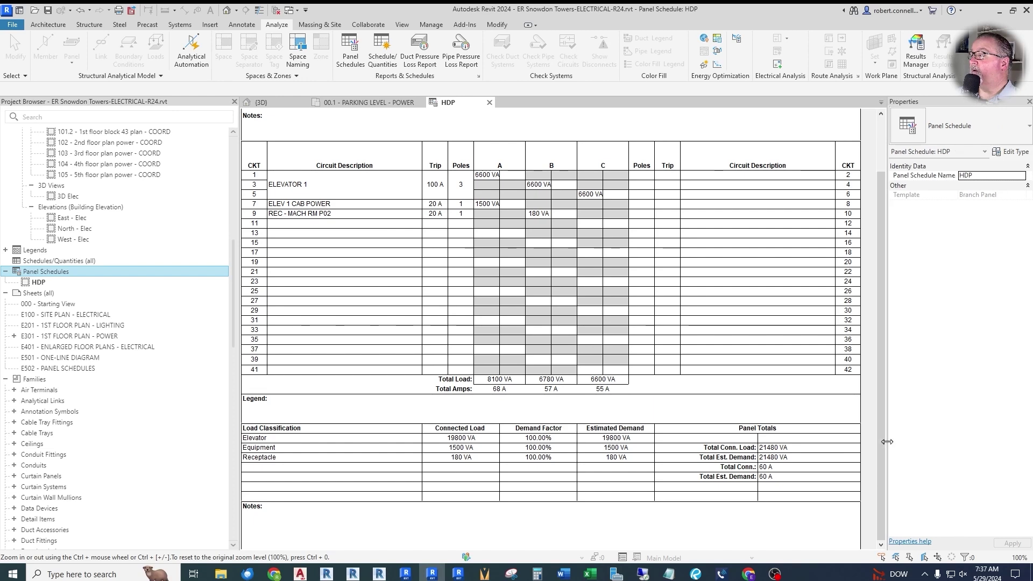
{"action": "scroll", "coordinate": [519, 275], "scroll_direction": "down", "scroll_amount": 2, "text": "ctrl"}
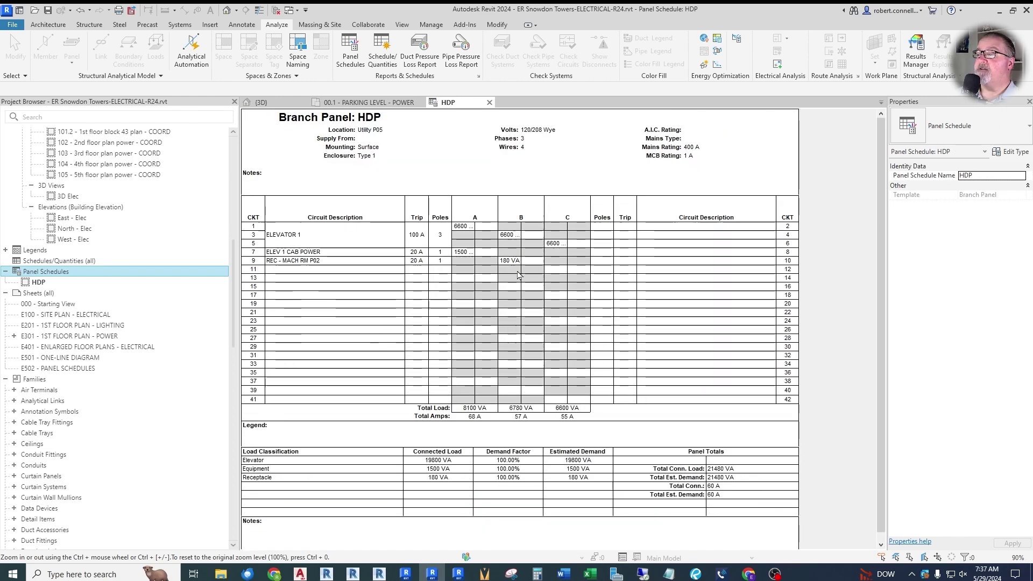
{"action": "scroll", "coordinate": [519, 274], "scroll_direction": "up", "scroll_amount": 1, "text": "ctrl"}
{"action": "scroll", "coordinate": [519, 274], "scroll_direction": "down", "scroll_amount": 1, "text": "ctrl"}
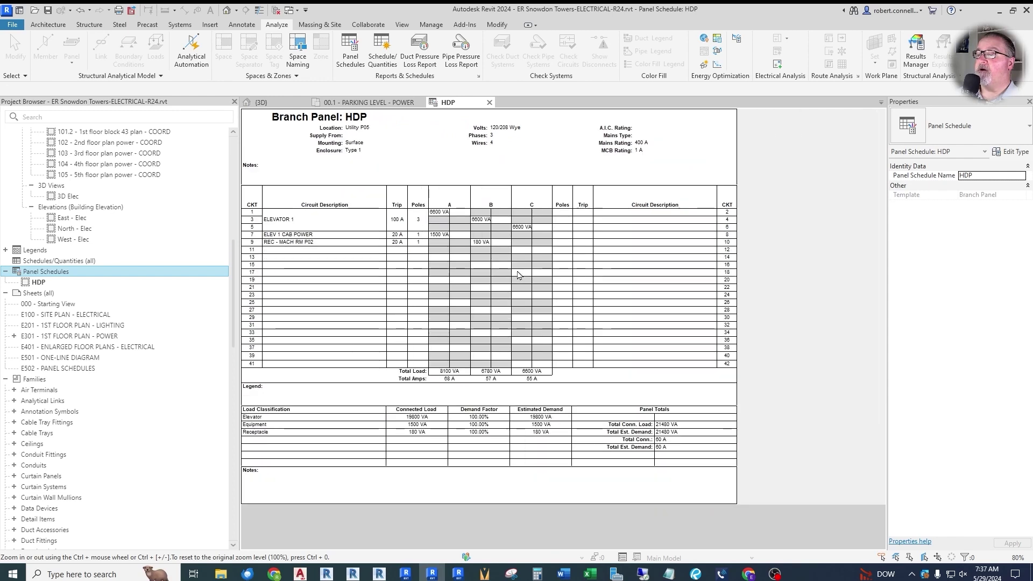
{"action": "left_click_drag", "start_coordinate": [886, 294], "coordinate": [832, 272]}
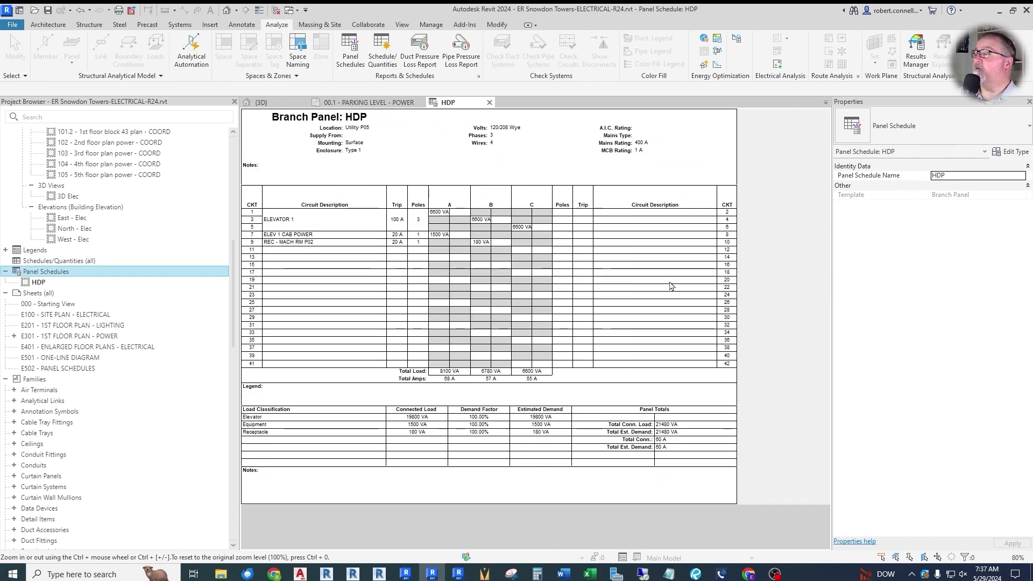
{"action": "scroll", "coordinate": [672, 286], "scroll_direction": "up", "scroll_amount": 1, "text": "ctrl"}
{"action": "scroll", "coordinate": [721, 457], "scroll_direction": "down", "scroll_amount": 1}
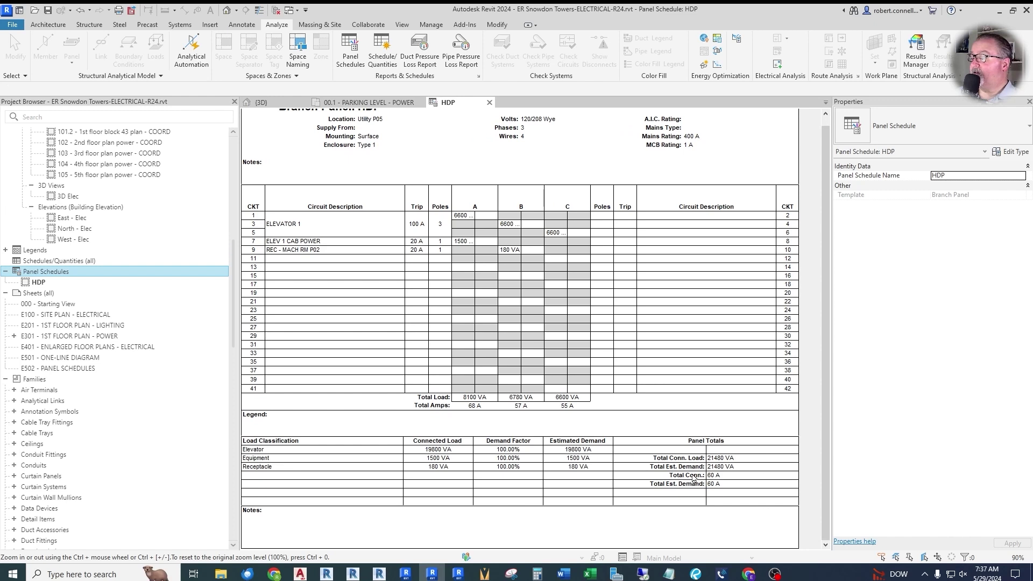